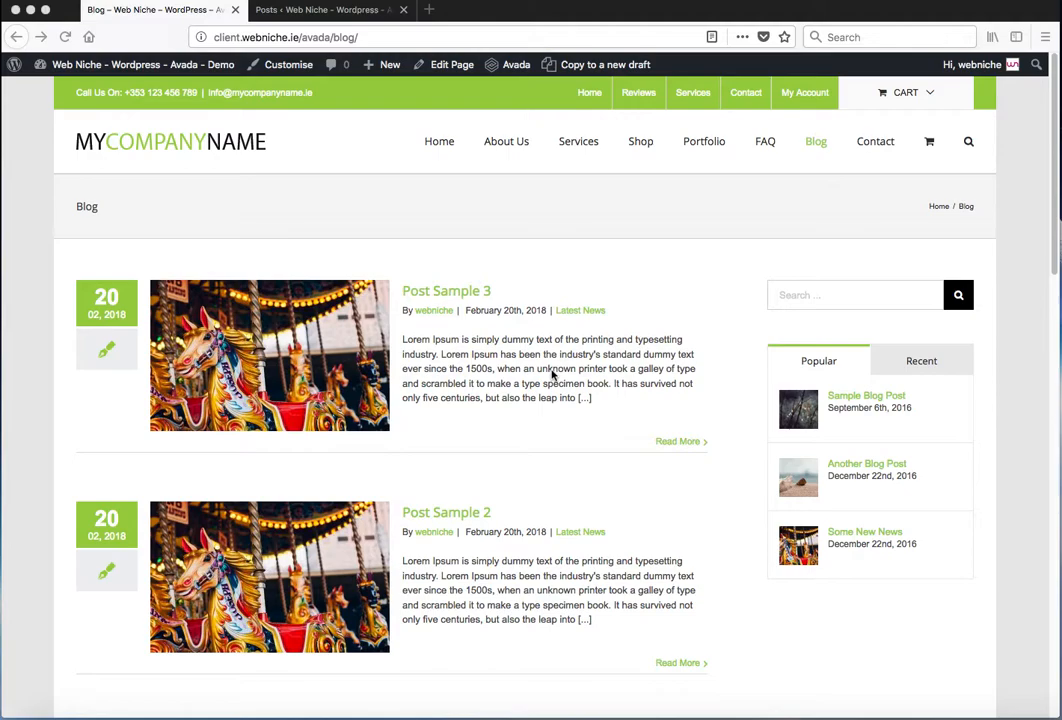
Look through the sample posts listed on the site's blog page.
{"action": "scroll", "coordinate": [553, 375], "scroll_direction": "down", "scroll_amount": 5}
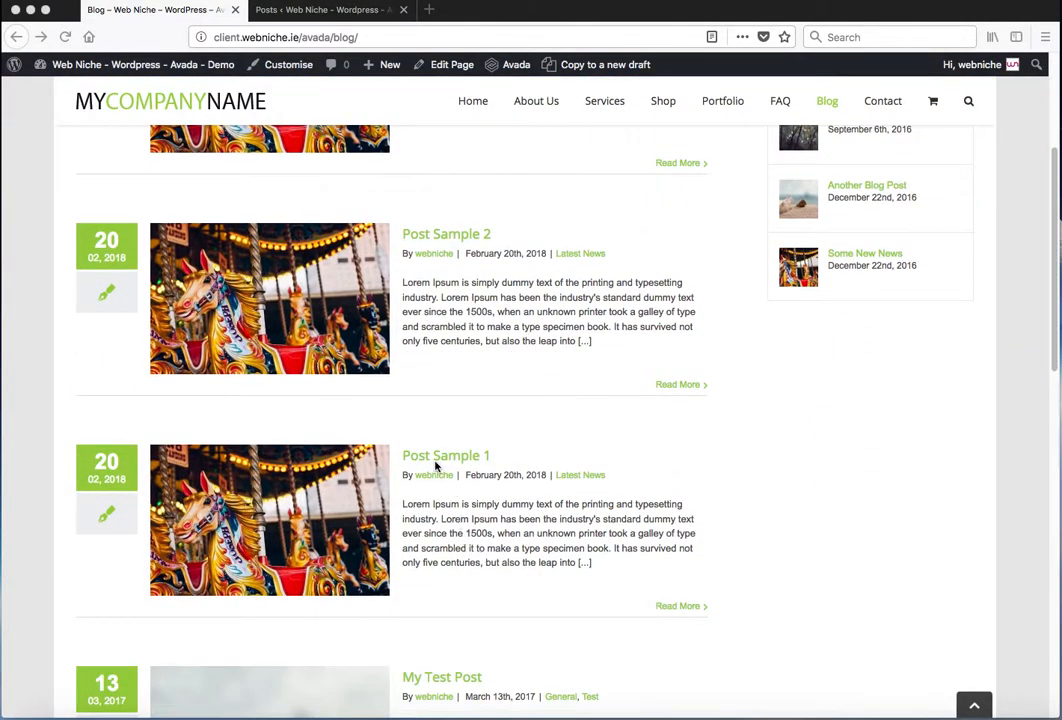
{"action": "scroll", "coordinate": [468, 458], "scroll_direction": "up", "scroll_amount": 3}
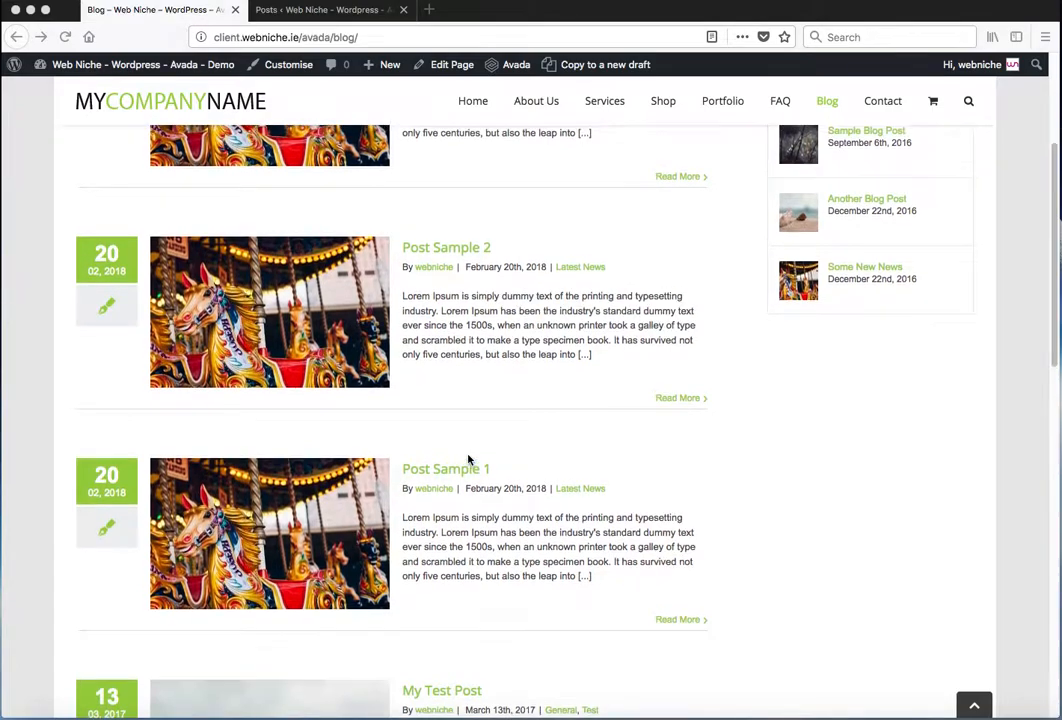
{"action": "scroll", "coordinate": [480, 240], "scroll_direction": "up", "scroll_amount": 1}
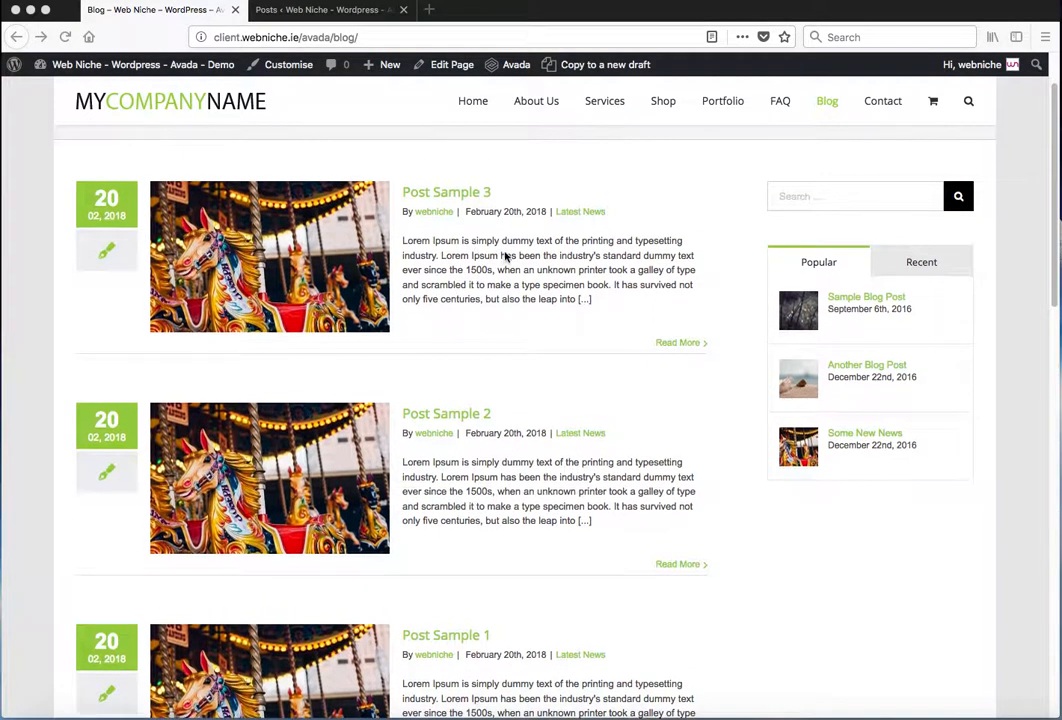
{"action": "scroll", "coordinate": [560, 200], "scroll_direction": "up", "scroll_amount": 1}
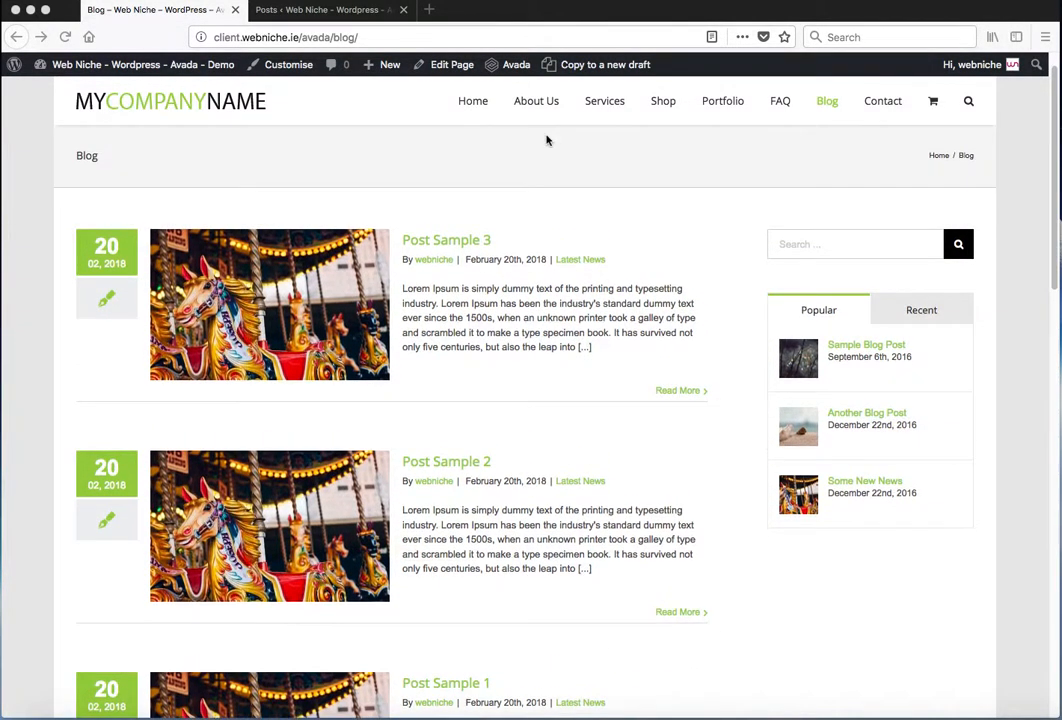
Open the About Us page and look over its content down to the footer's Latest News list.
{"action": "left_click", "coordinate": [536, 108]}
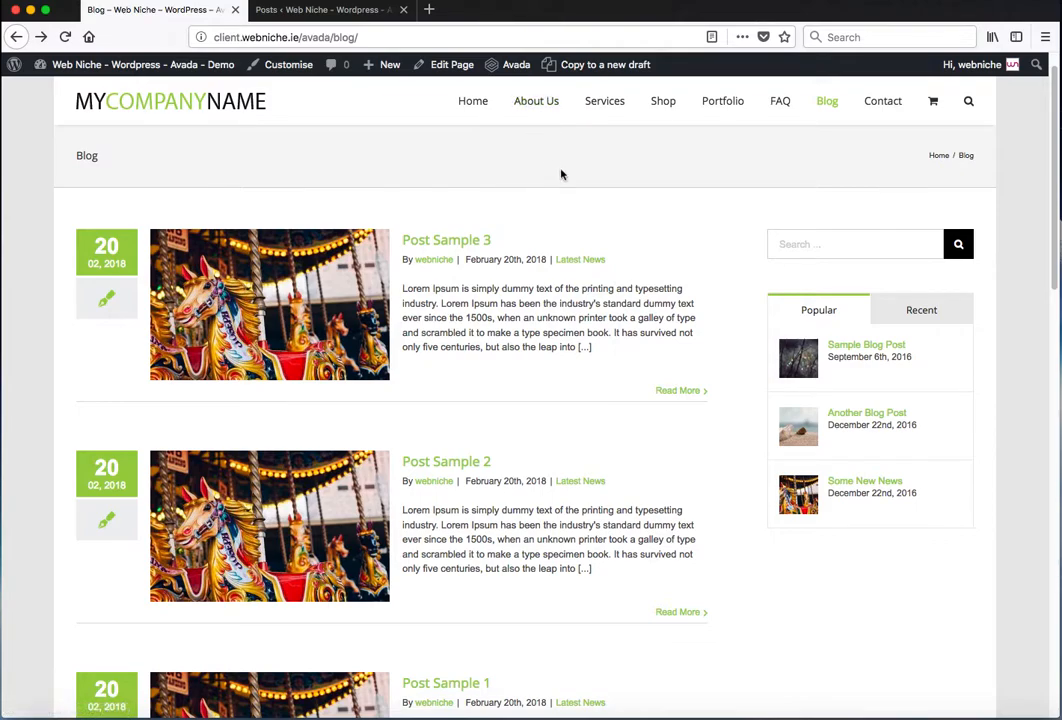
{"action": "left_click", "coordinate": [541, 108]}
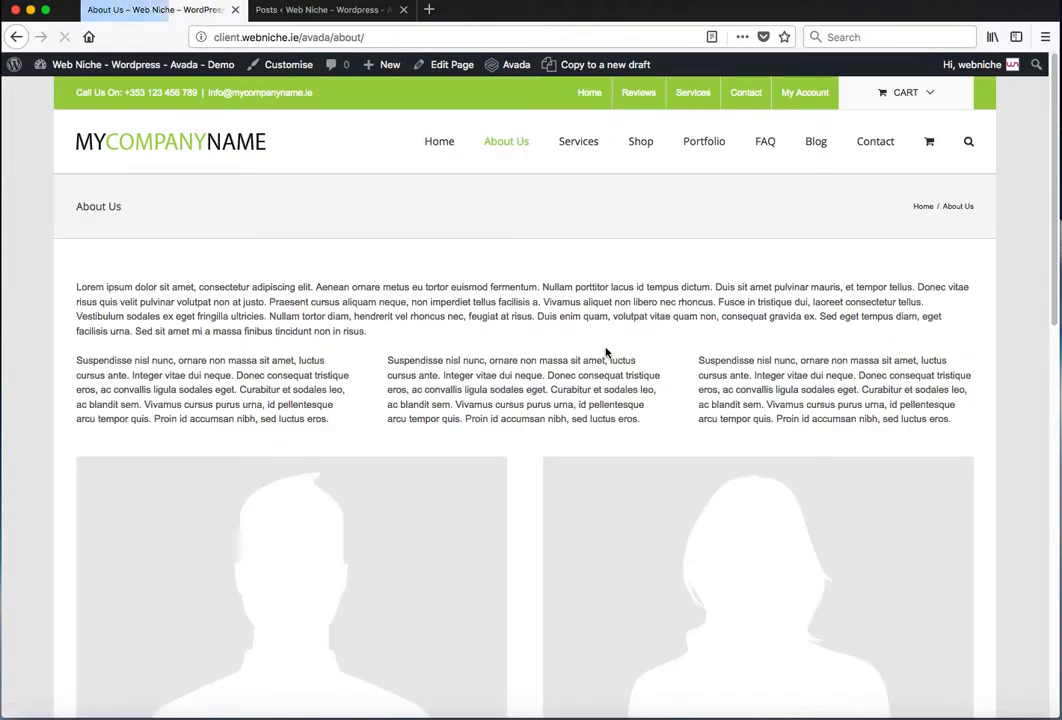
{"action": "scroll", "coordinate": [606, 350], "scroll_direction": "down", "scroll_amount": 5}
{"action": "scroll", "coordinate": [605, 348], "scroll_direction": "down", "scroll_amount": 5}
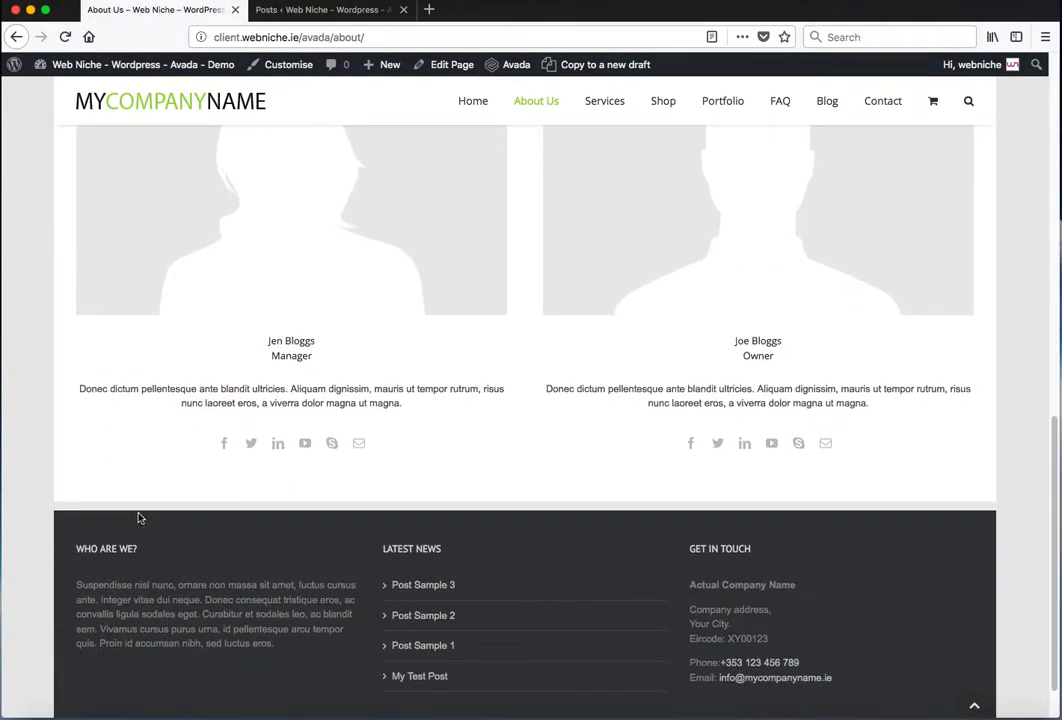
{"action": "scroll", "coordinate": [550, 427], "scroll_direction": "up", "scroll_amount": 10}
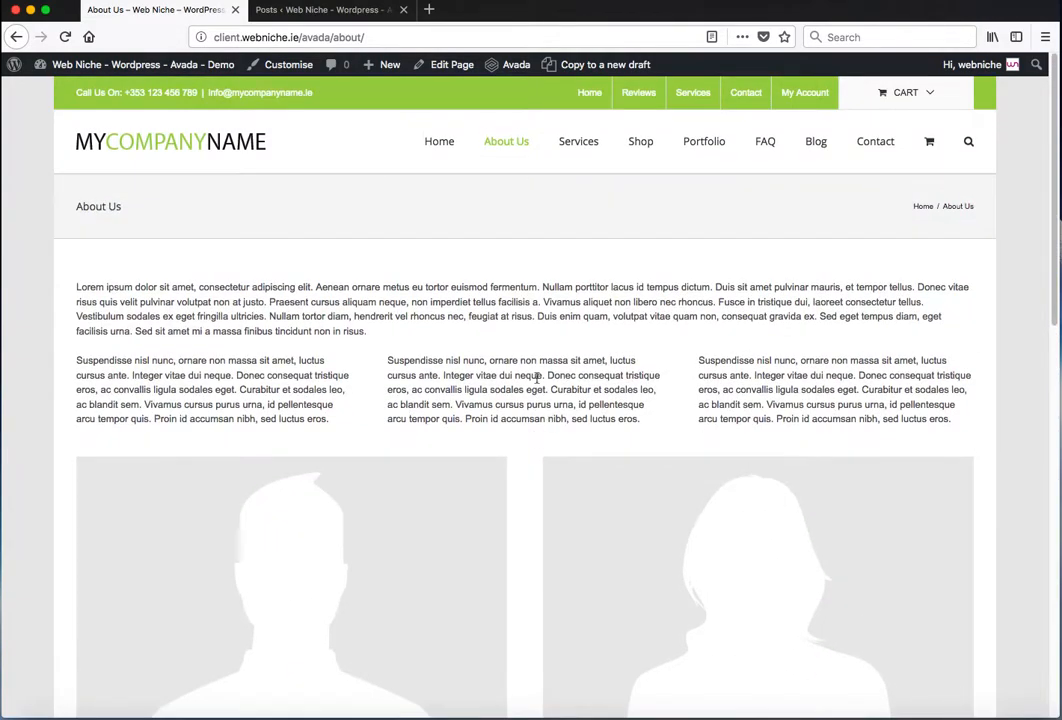
In the WordPress posts administration, add a new post category named Sample Cat.
{"action": "left_click", "coordinate": [315, 10]}
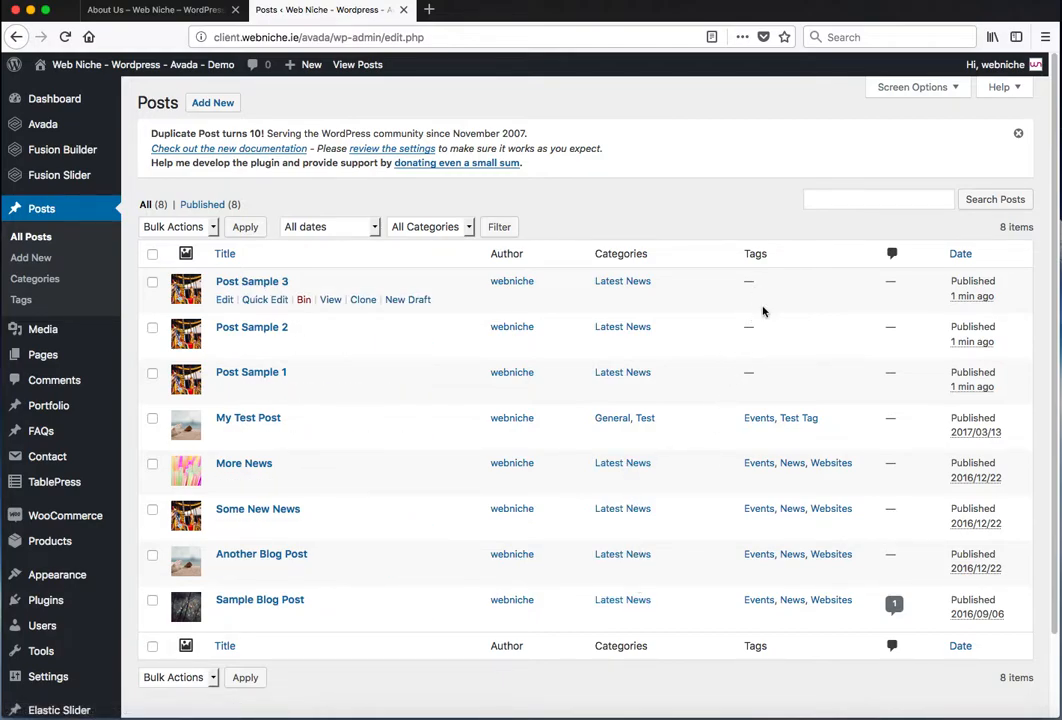
{"action": "left_click", "coordinate": [755, 207]}
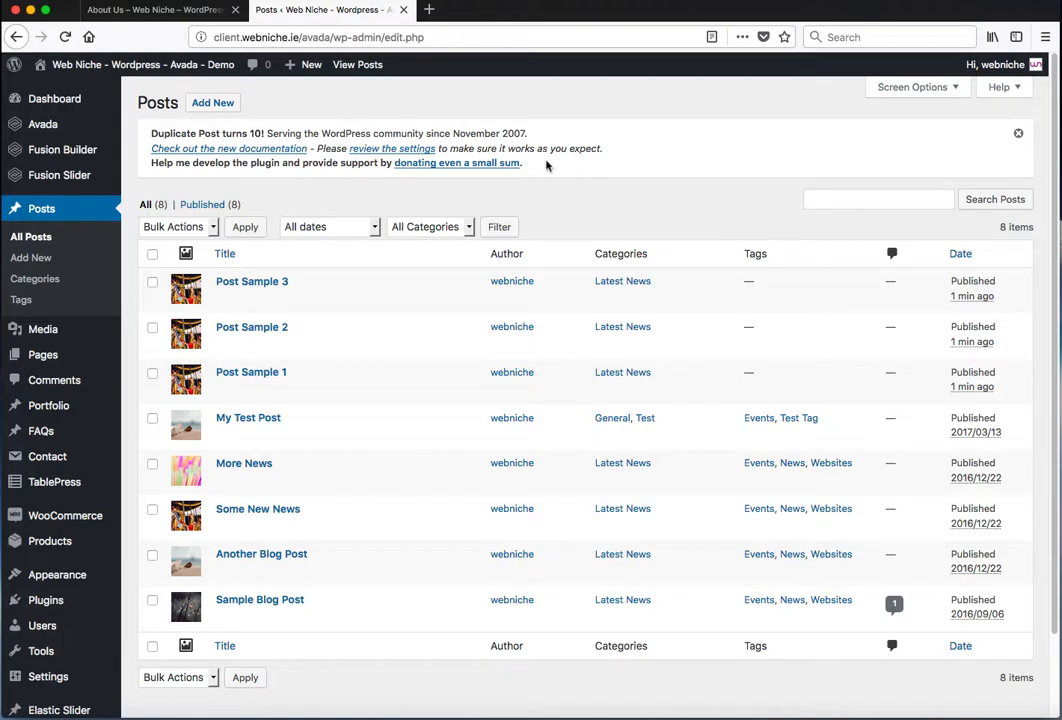
{"action": "left_click", "coordinate": [52, 284]}
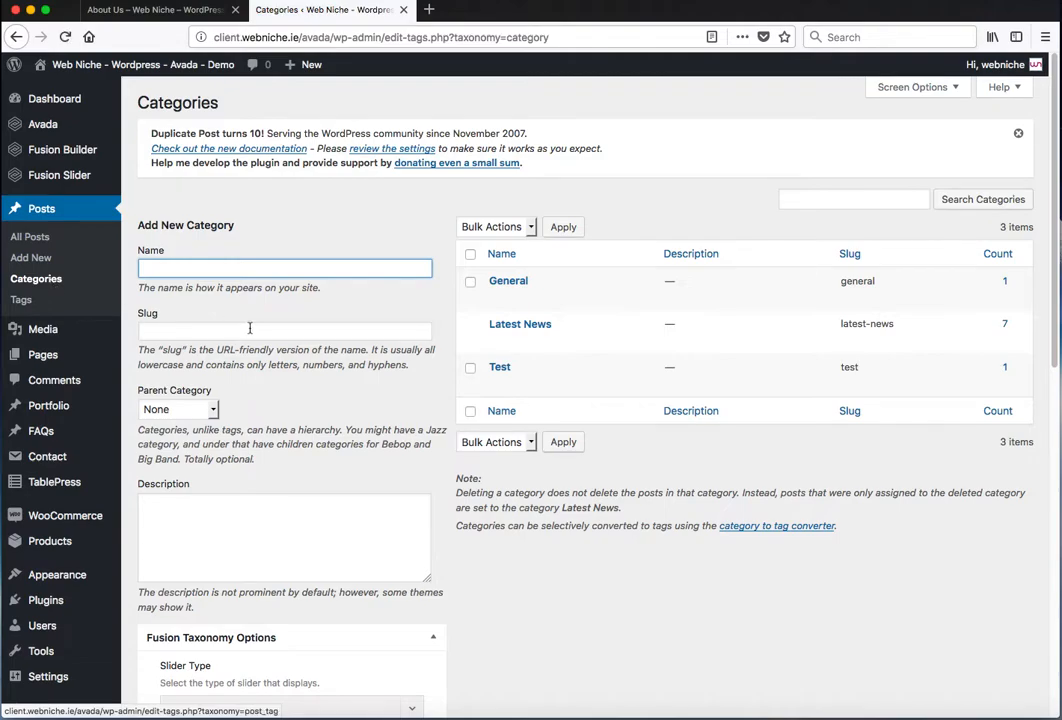
{"action": "type", "text": "Sample Cat"}
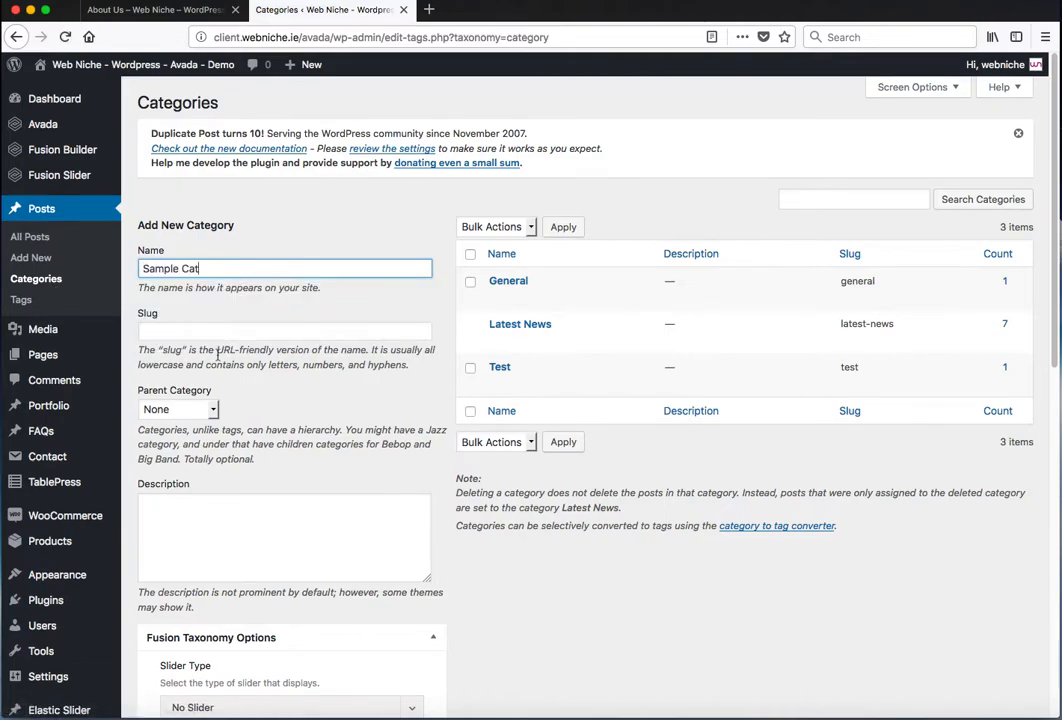
{"action": "scroll", "coordinate": [220, 360], "scroll_direction": "down", "scroll_amount": 10}
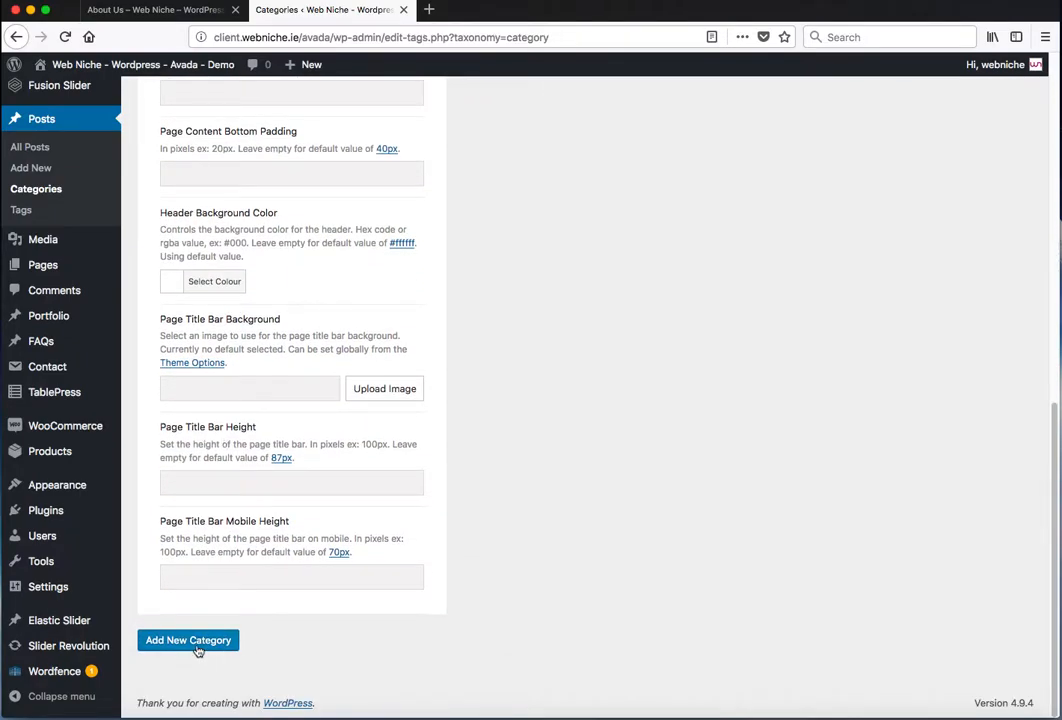
{"action": "scroll", "coordinate": [487, 545], "scroll_direction": "up", "scroll_amount": 10}
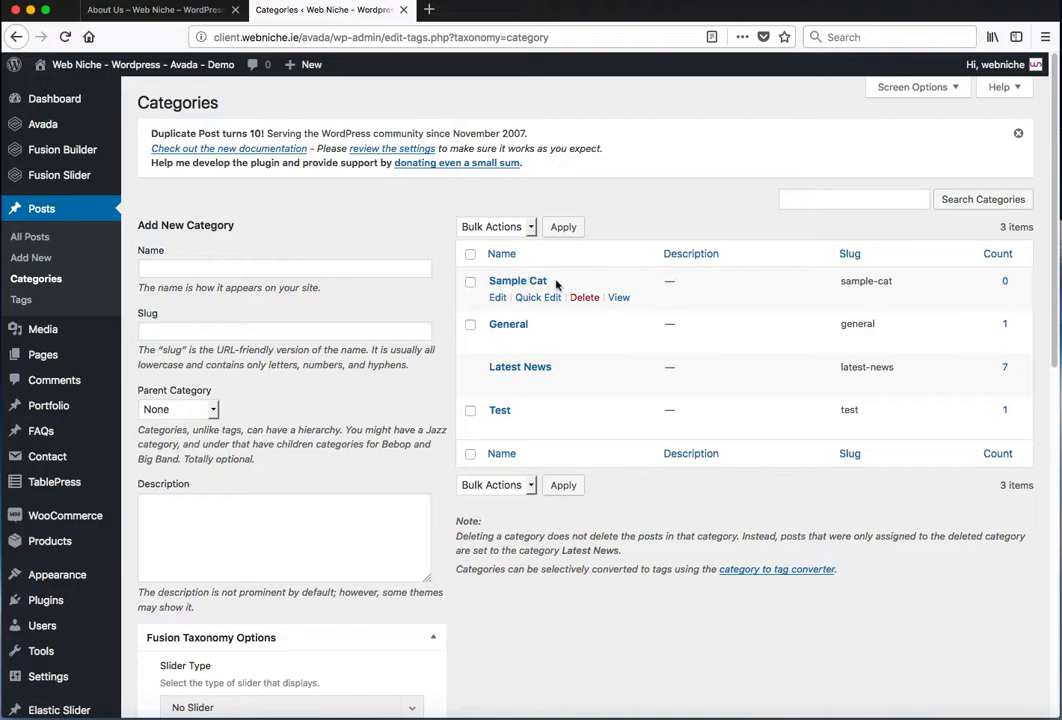
Check the existing post tags and open Post Sample 1 from the posts list for editing.
{"action": "left_click", "coordinate": [22, 300]}
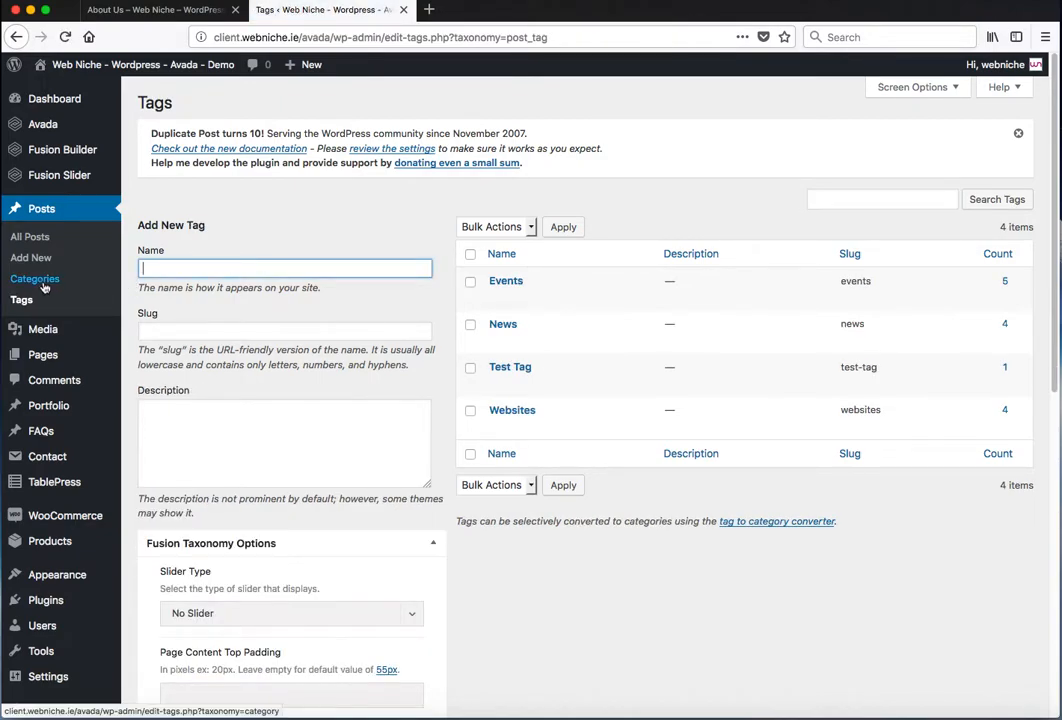
{"action": "left_click", "coordinate": [34, 240]}
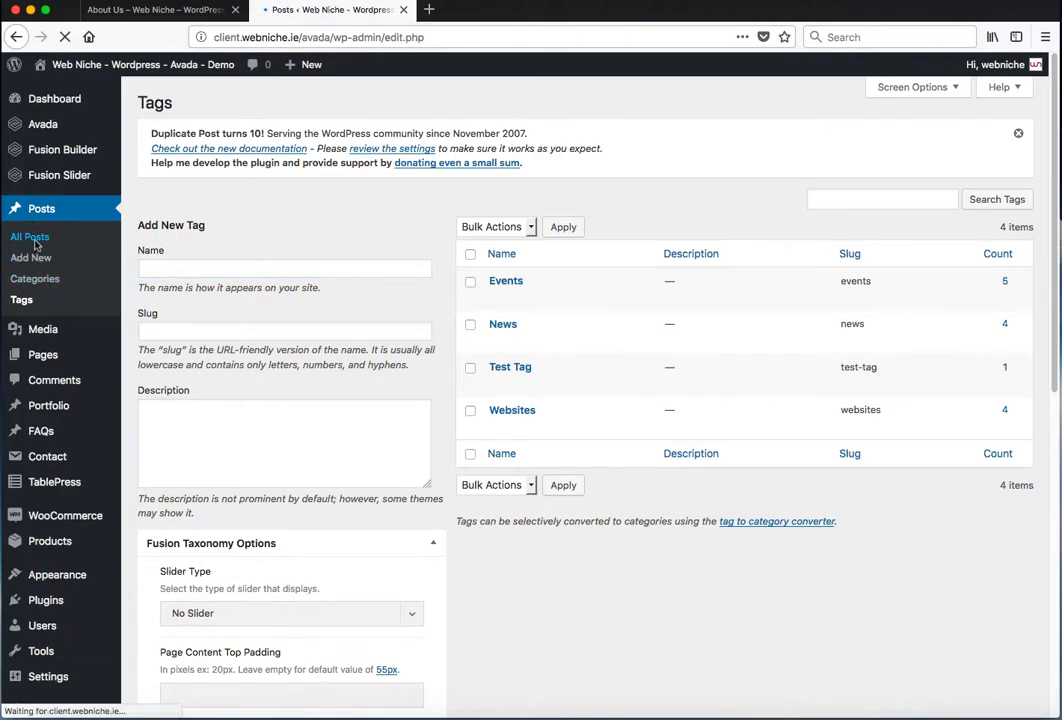
{"action": "left_click", "coordinate": [226, 391]}
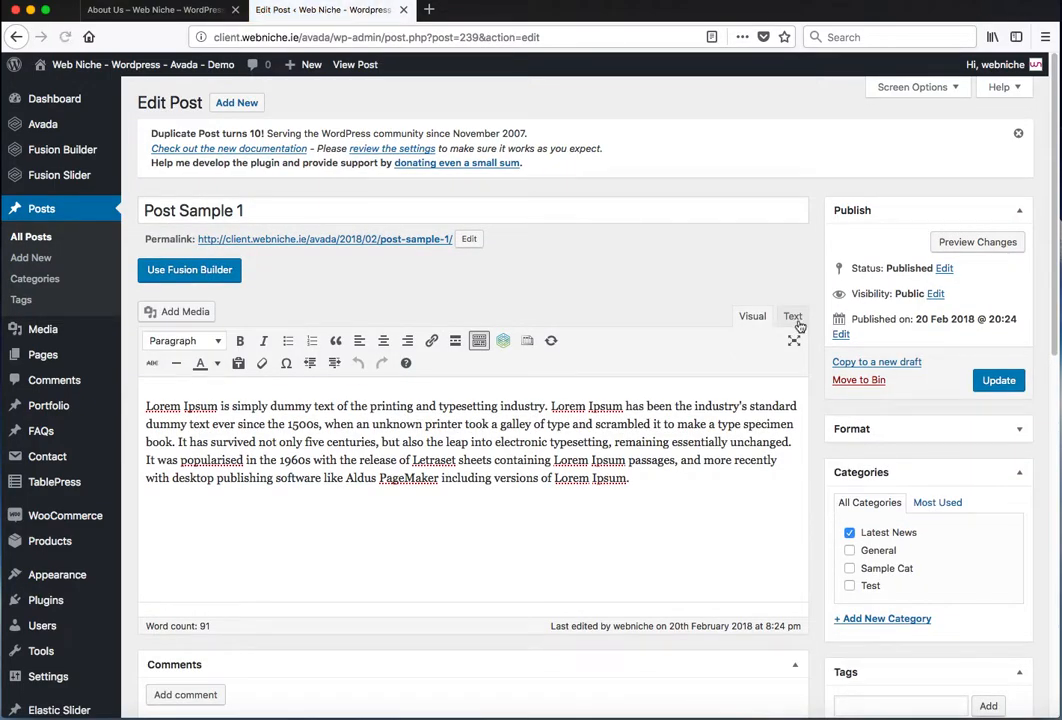
Assign Post Sample 1 to the Sample Cat category in addition to Latest News.
{"action": "scroll", "coordinate": [808, 325], "scroll_direction": "down", "scroll_amount": 2}
{"action": "scroll", "coordinate": [814, 326], "scroll_direction": "down", "scroll_amount": 1}
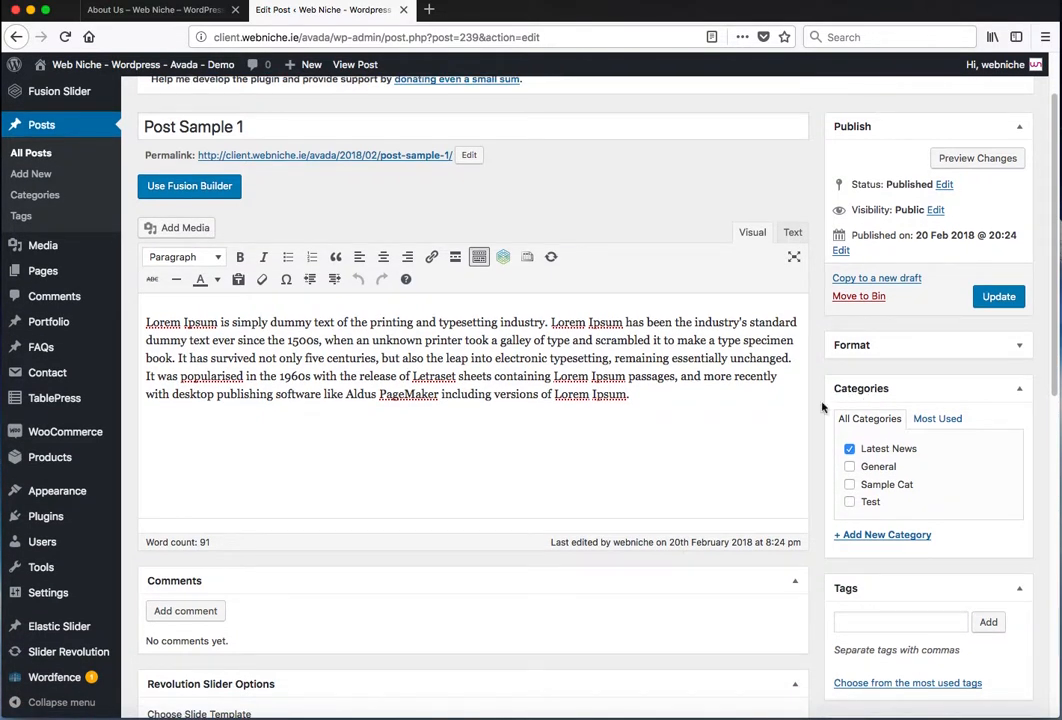
{"action": "left_click", "coordinate": [899, 487]}
Add a new tag named Sample Tag to Post Sample 1.
{"action": "scroll", "coordinate": [928, 483], "scroll_direction": "down", "scroll_amount": 2}
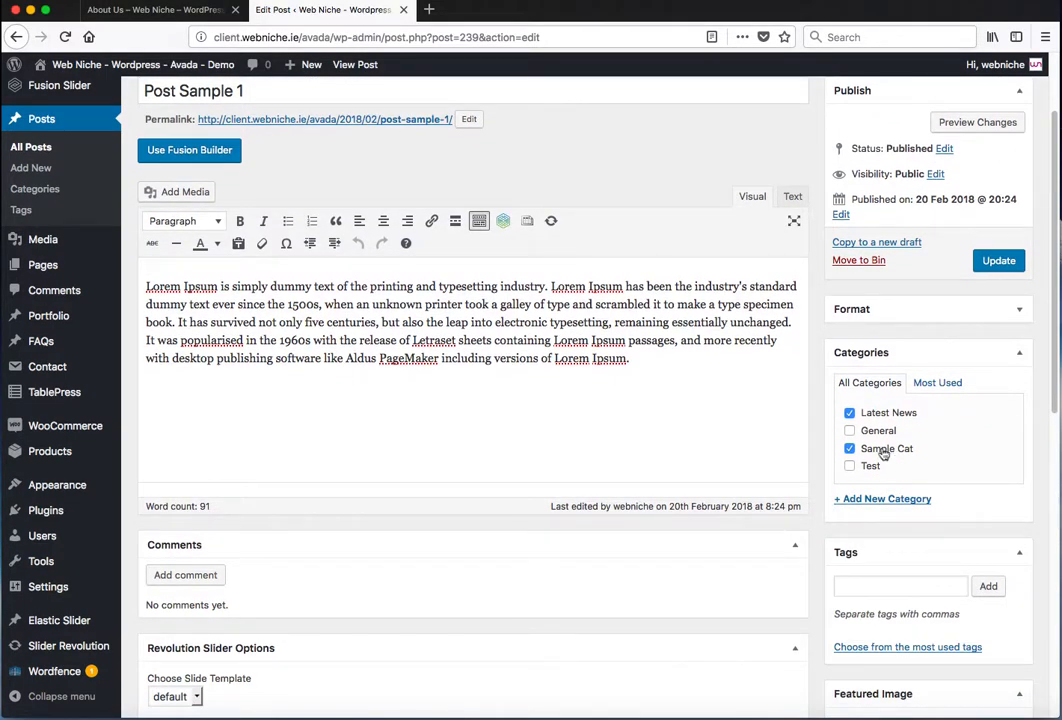
{"action": "scroll", "coordinate": [950, 480], "scroll_direction": "down", "scroll_amount": 3}
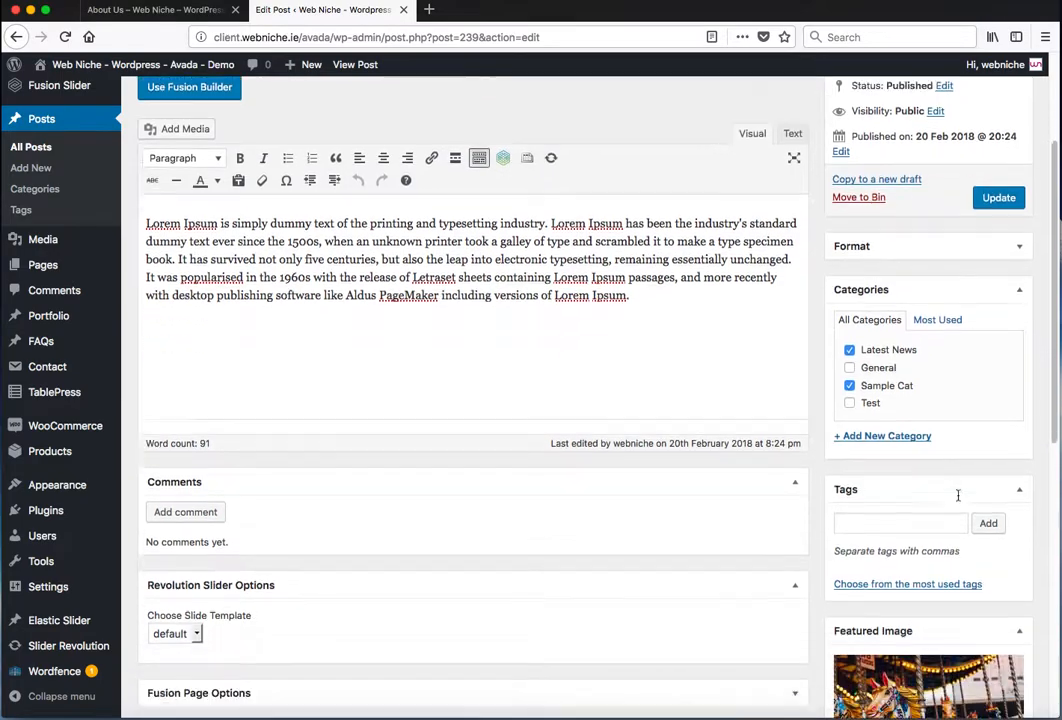
{"action": "scroll", "coordinate": [958, 496], "scroll_direction": "down", "scroll_amount": 5}
{"action": "left_click", "coordinate": [878, 411]}
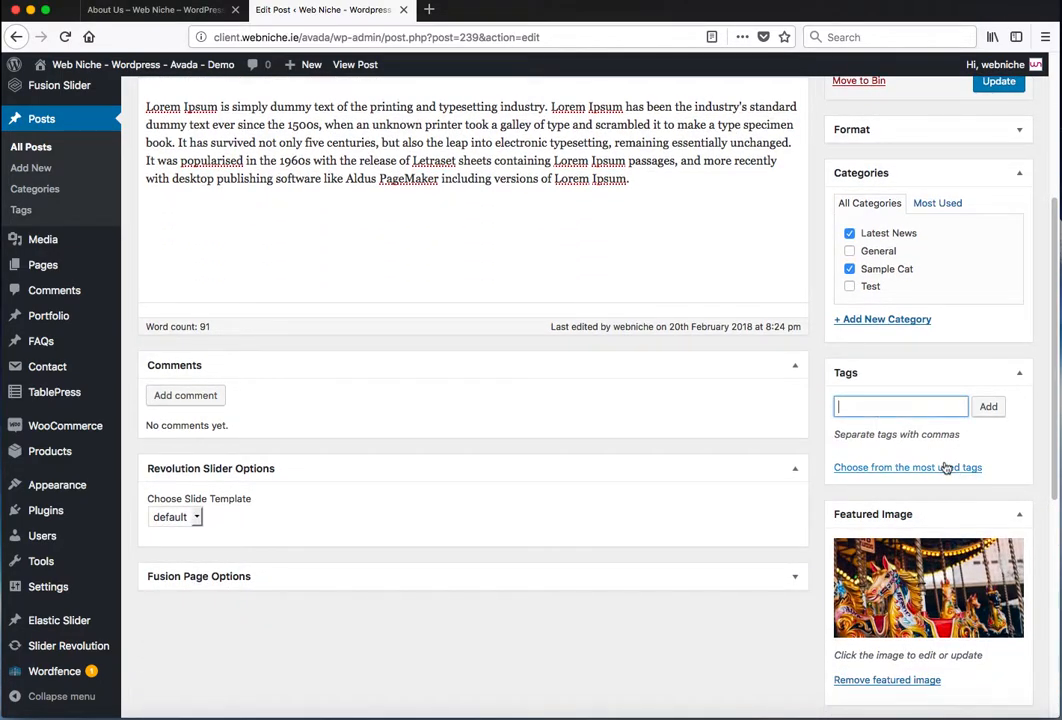
{"action": "type", "text": "Sample Tag"}
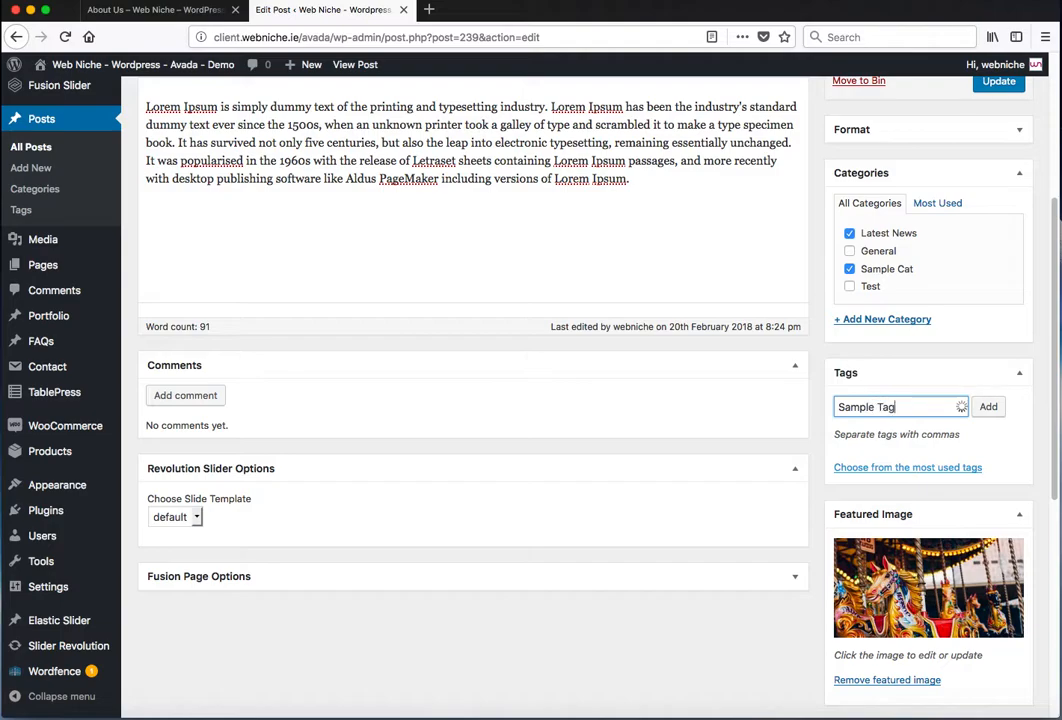
{"action": "left_click", "coordinate": [993, 412]}
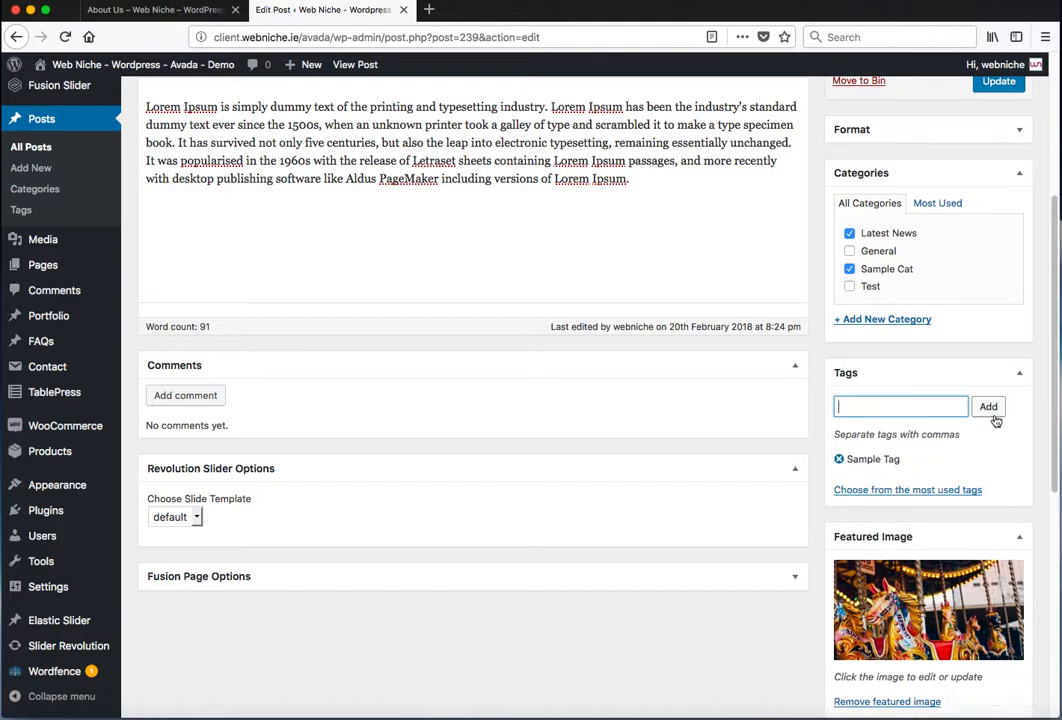
Update Post Sample 1 and return to the list of all posts.
{"action": "scroll", "coordinate": [1003, 448], "scroll_direction": "up", "scroll_amount": 1}
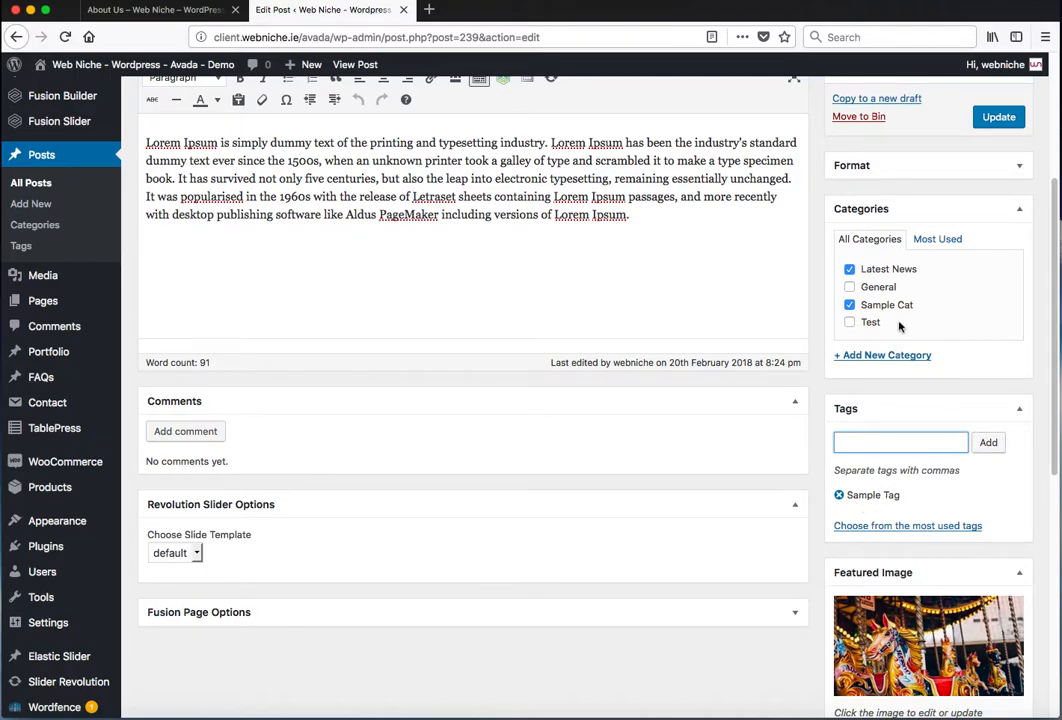
{"action": "scroll", "coordinate": [960, 332], "scroll_direction": "up", "scroll_amount": 3}
{"action": "left_click", "coordinate": [994, 222]}
{"action": "scroll", "coordinate": [668, 352], "scroll_direction": "up", "scroll_amount": 5}
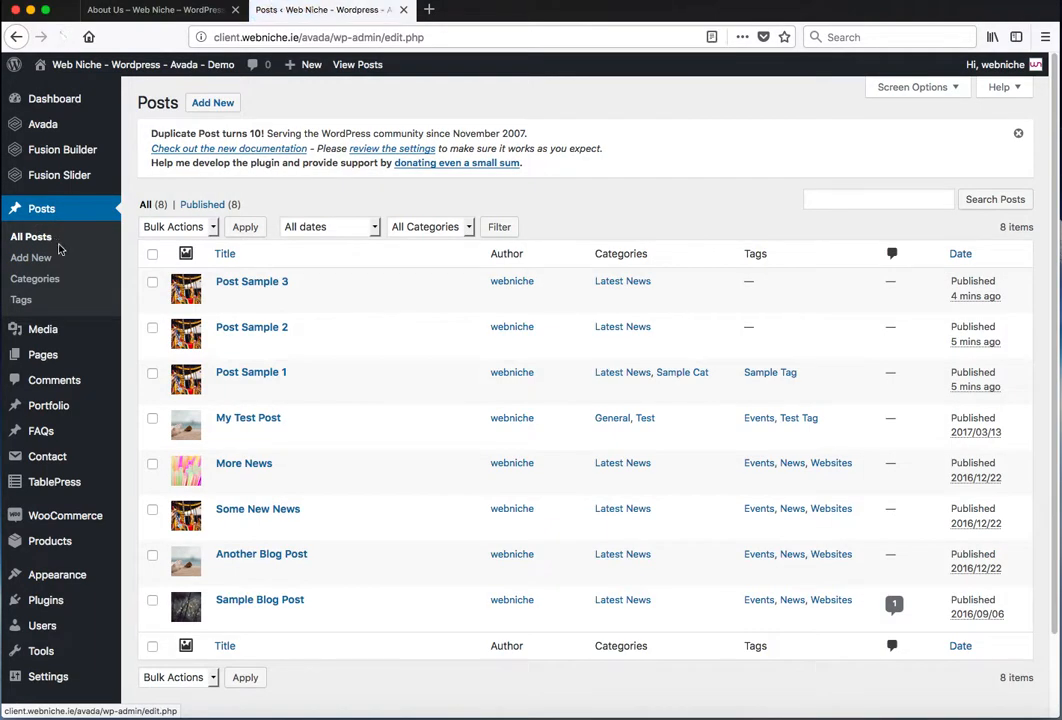
Open Post Sample 2 and Post Sample 3 for editing, each in its own new browser tab.
{"action": "right_click", "coordinate": [224, 344]}
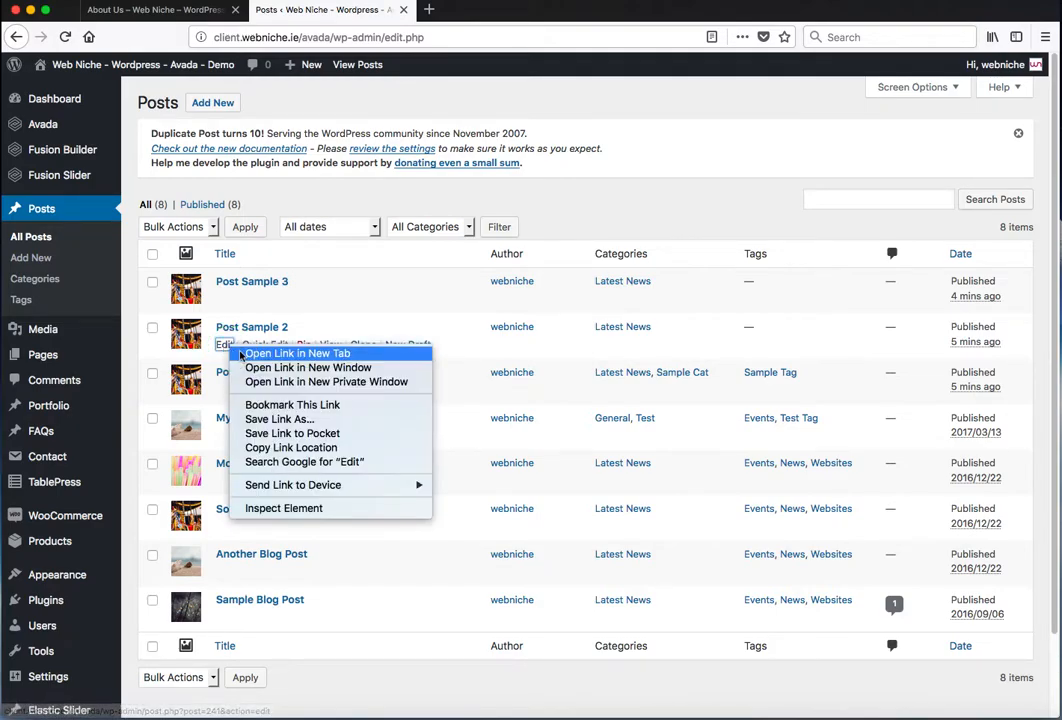
{"action": "left_click", "coordinate": [262, 351]}
{"action": "right_click", "coordinate": [222, 302]}
{"action": "left_click", "coordinate": [262, 306]}
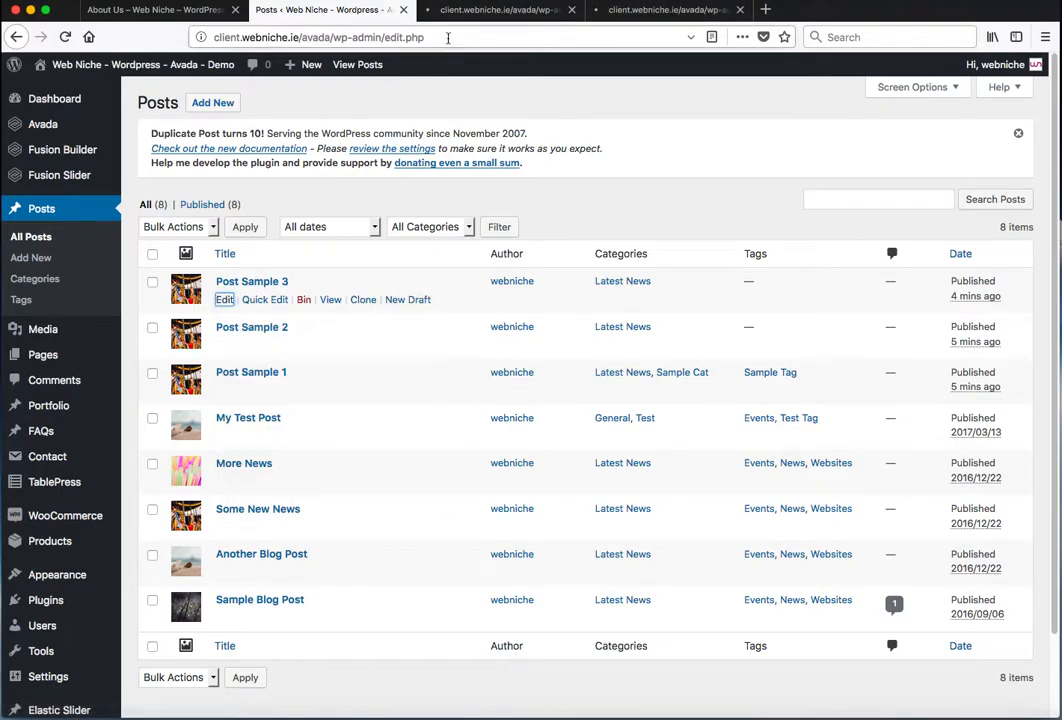
Assign Post Sample 2 to the Sample Cat category as well as Latest News.
{"action": "left_click", "coordinate": [467, 10]}
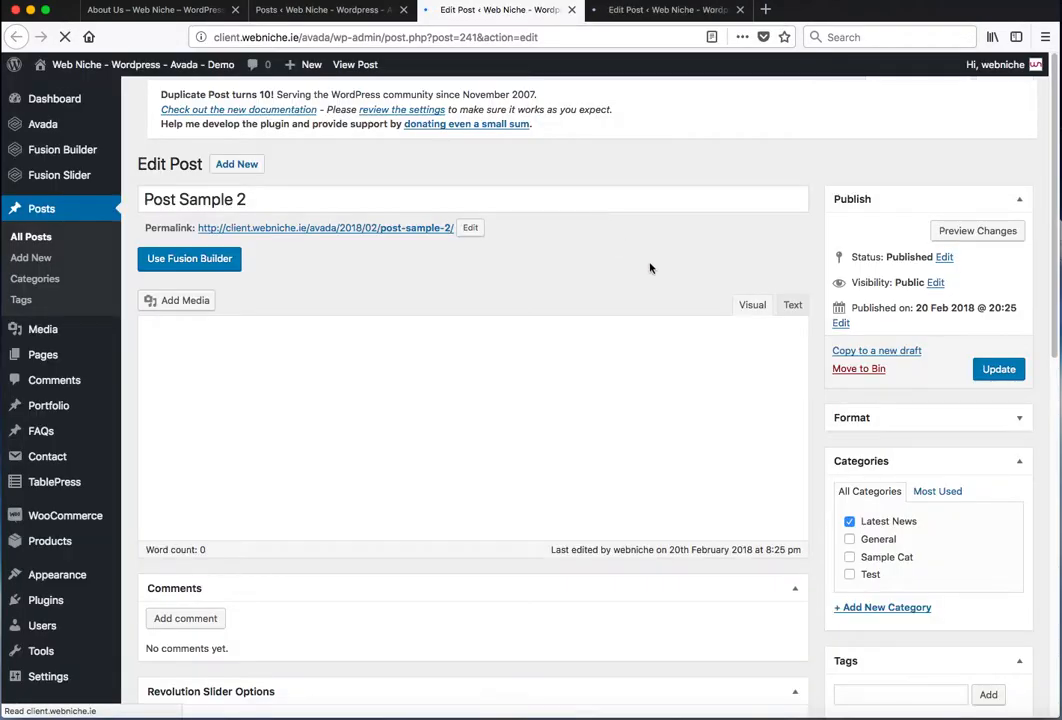
{"action": "scroll", "coordinate": [870, 460], "scroll_direction": "down", "scroll_amount": 2}
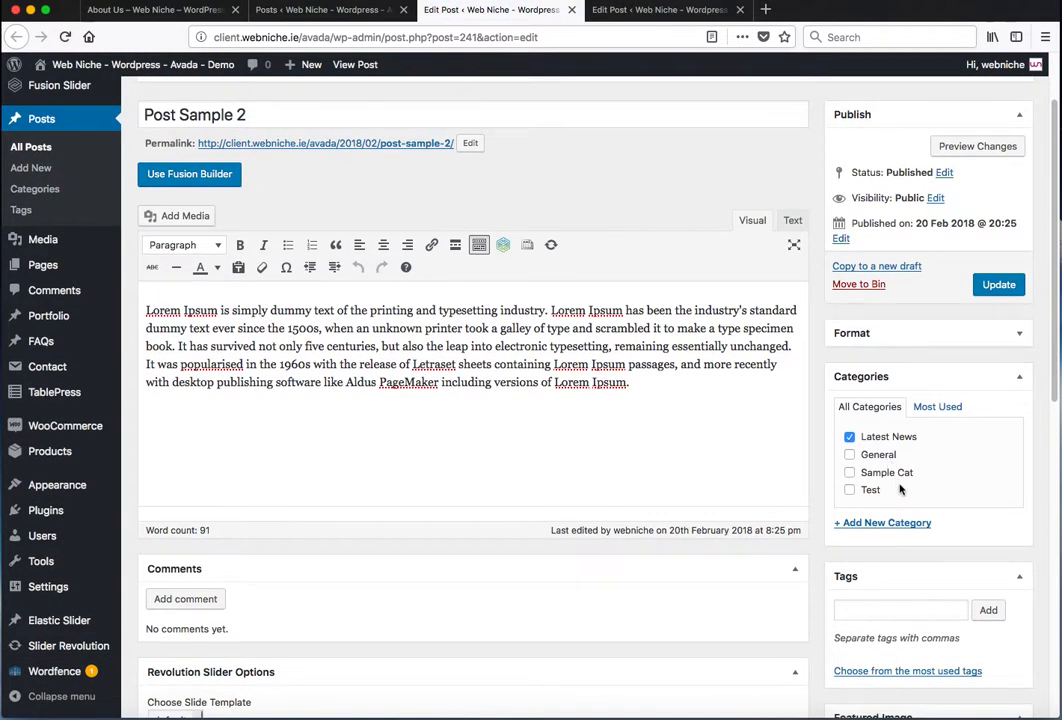
{"action": "left_click", "coordinate": [876, 476]}
Add the existing Sample Tag to Post Sample 2 and update the post.
{"action": "scroll", "coordinate": [975, 494], "scroll_direction": "down", "scroll_amount": 4}
{"action": "left_click", "coordinate": [913, 443]}
{"action": "type", "text": "sample"}
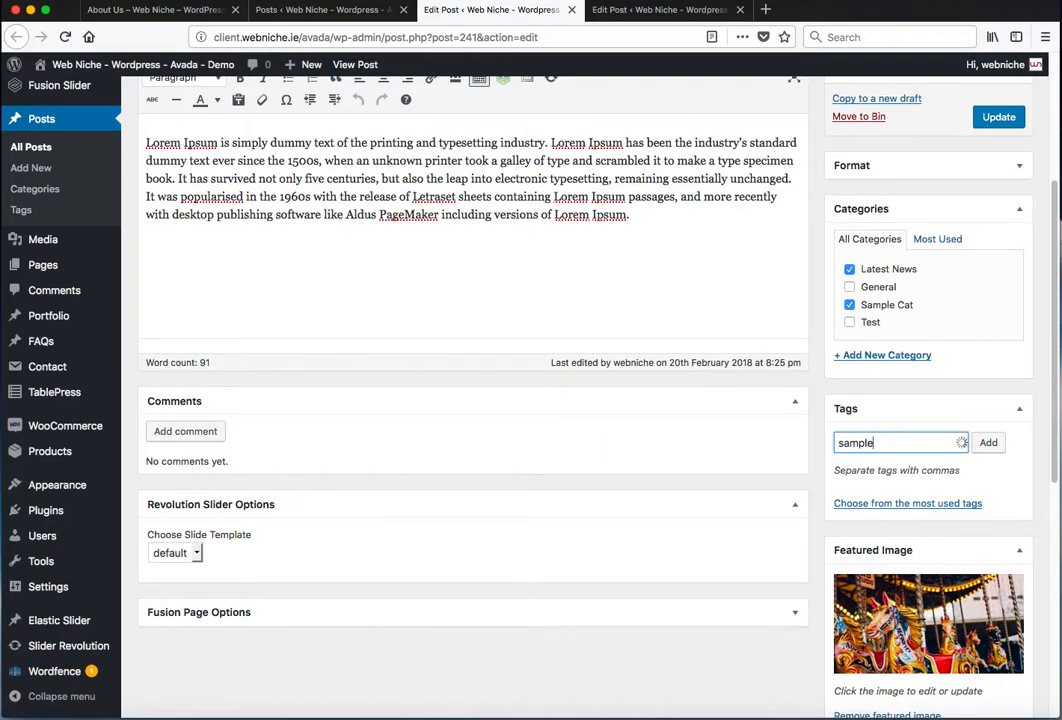
{"action": "left_click", "coordinate": [889, 464]}
{"action": "left_click", "coordinate": [987, 445]}
{"action": "scroll", "coordinate": [992, 260], "scroll_direction": "up", "scroll_amount": 2}
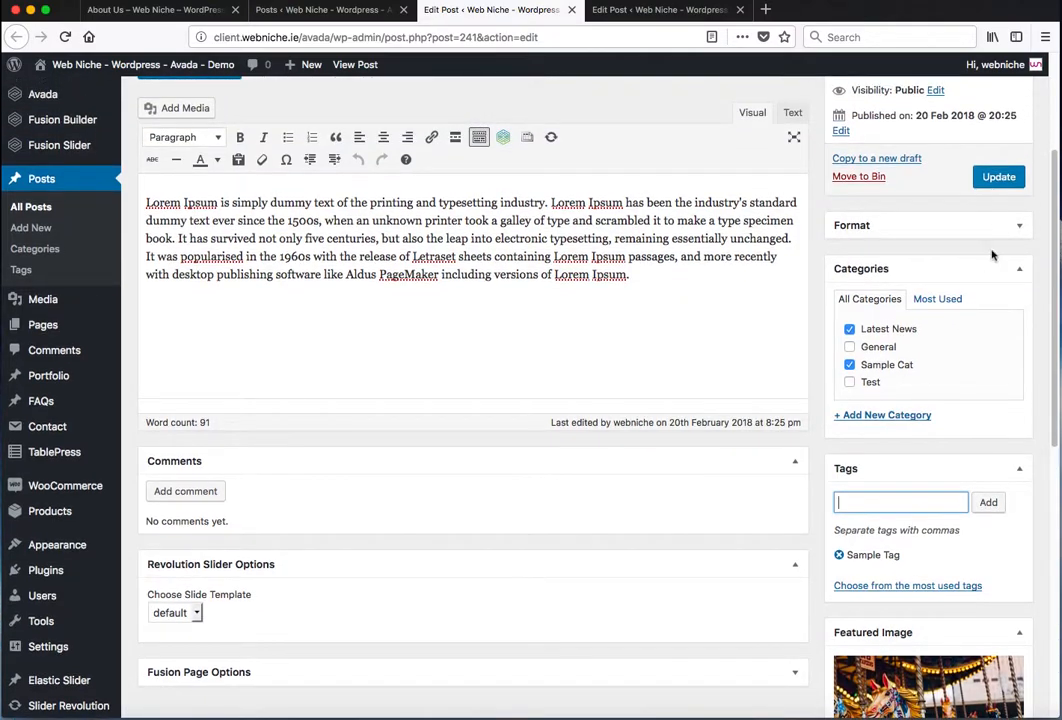
{"action": "left_click", "coordinate": [999, 183]}
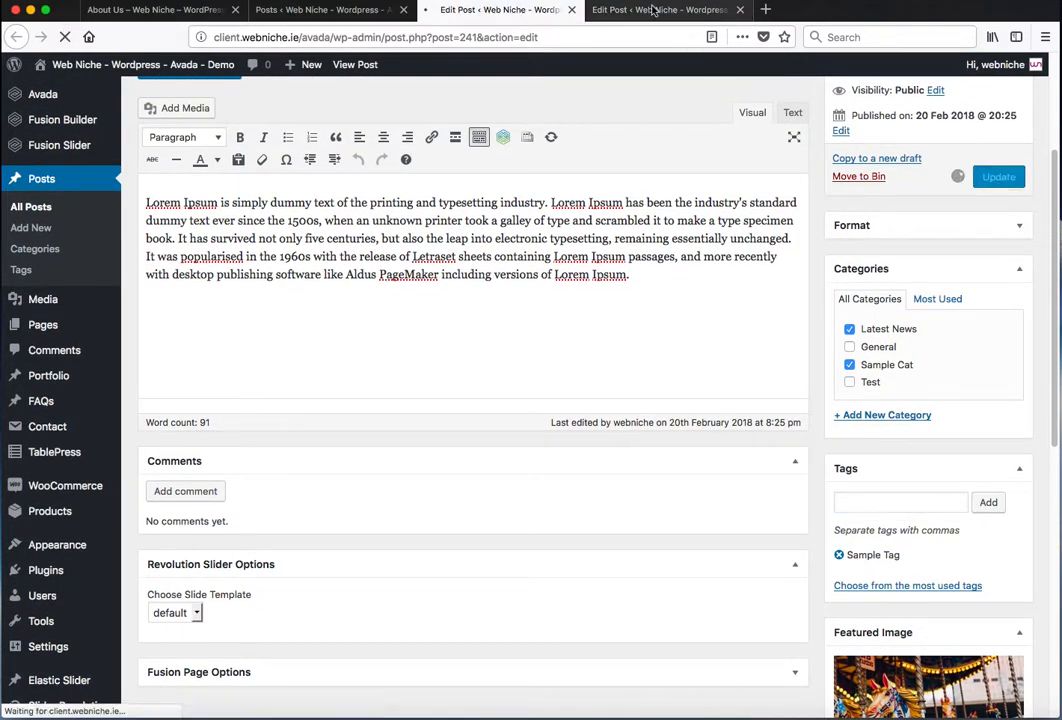
Switch to editing Post Sample 3 and assign it to the Sample Cat category too.
{"action": "left_click", "coordinate": [651, 12]}
{"action": "left_click_drag", "start_coordinate": [174, 212], "coordinate": [348, 211]}
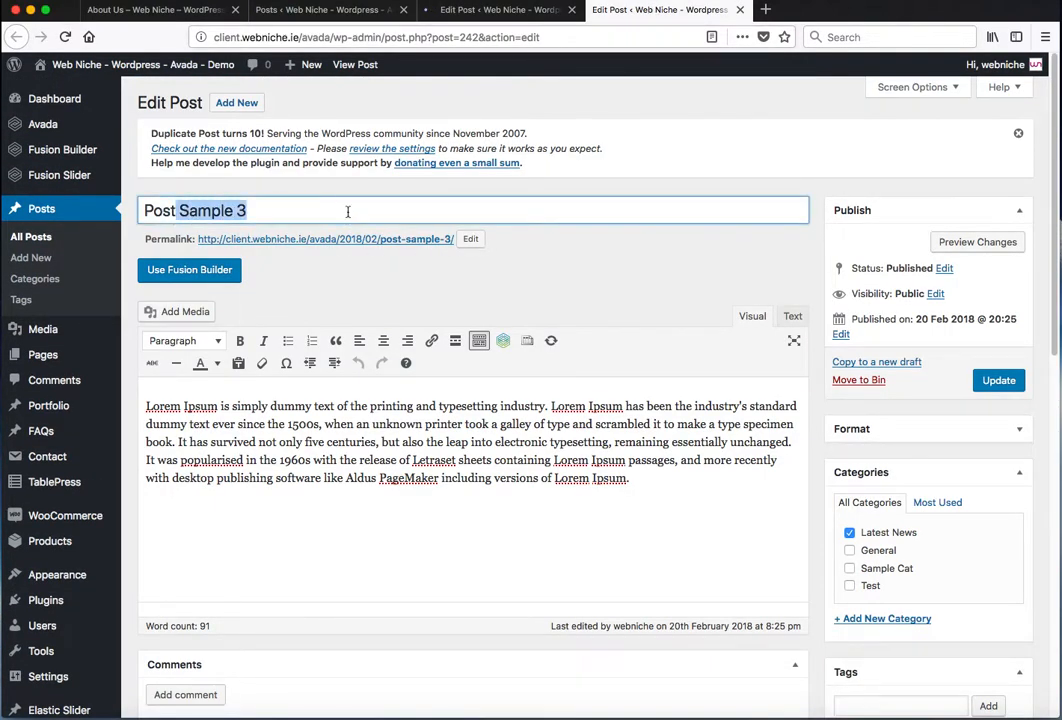
{"action": "scroll", "coordinate": [800, 500], "scroll_direction": "down", "scroll_amount": 2}
{"action": "left_click", "coordinate": [895, 511]}
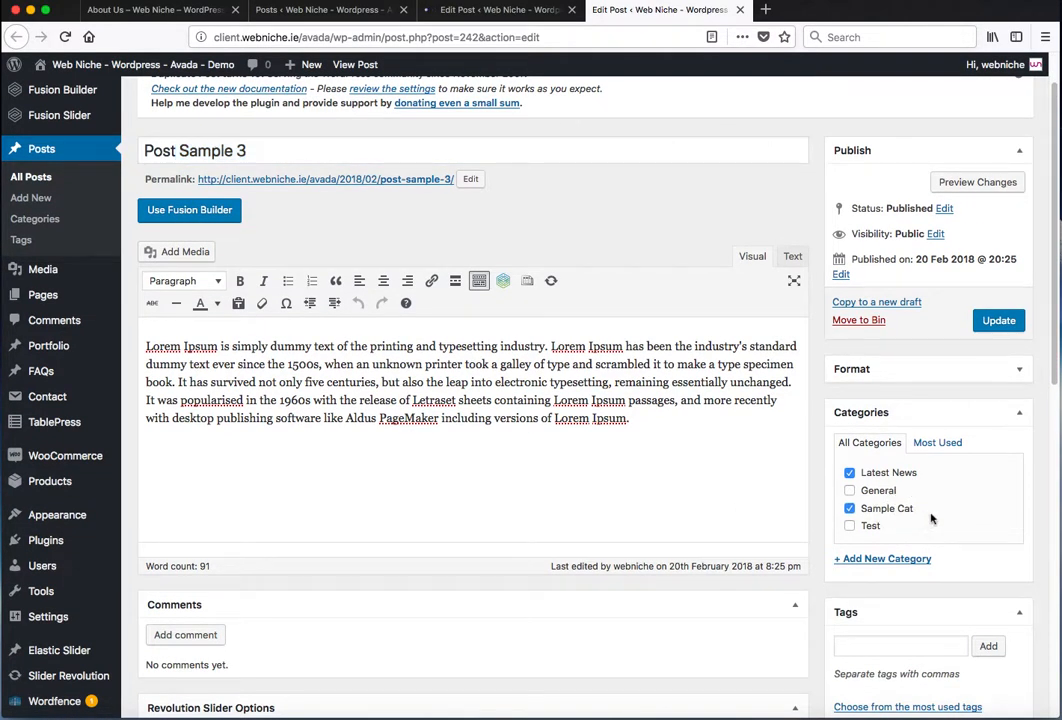
Add the existing Sample Tag to Post Sample 3 and update the post.
{"action": "scroll", "coordinate": [936, 514], "scroll_direction": "down", "scroll_amount": 3}
{"action": "left_click", "coordinate": [927, 518]}
{"action": "type", "text": "sam"}
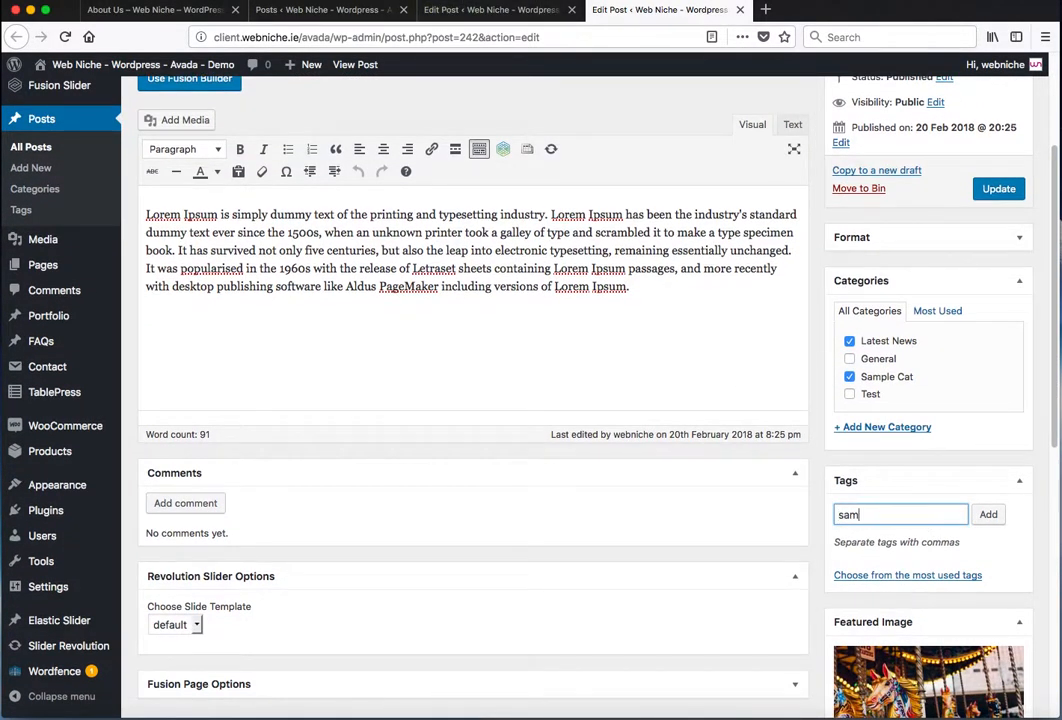
{"action": "type", "text": "pl"}
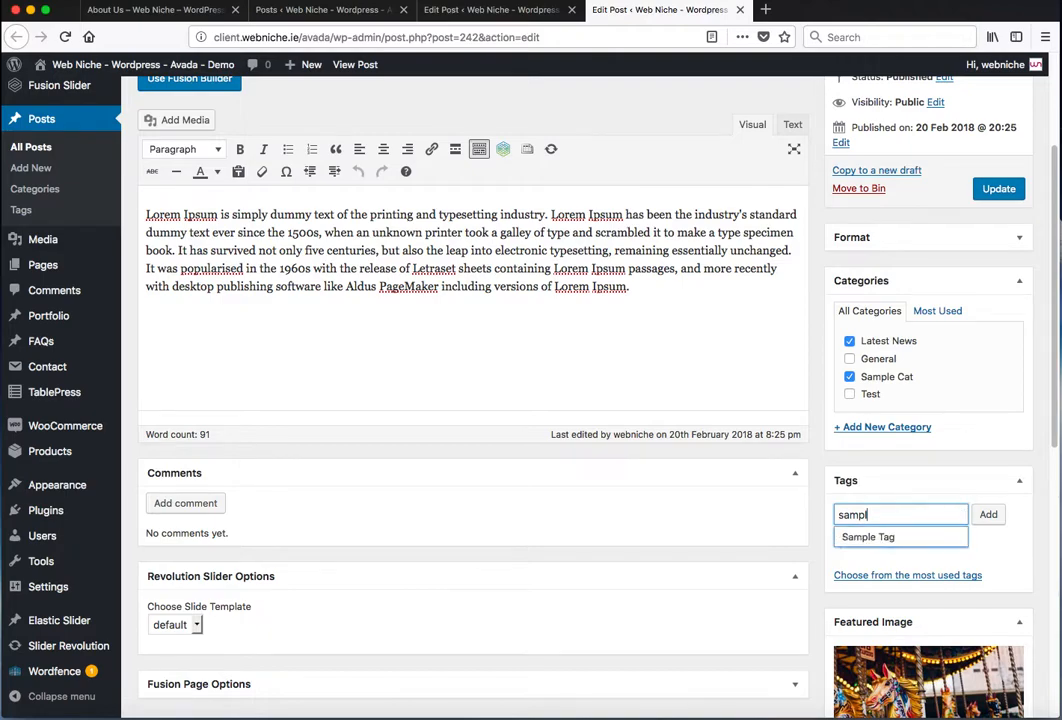
{"action": "left_click", "coordinate": [927, 537]}
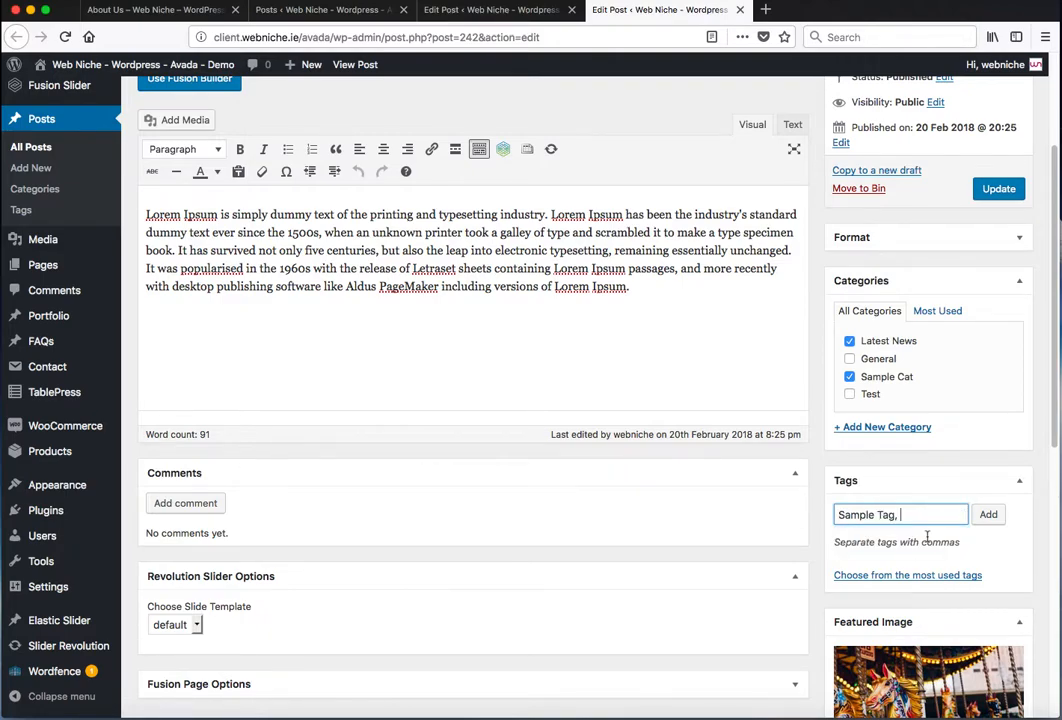
{"action": "left_click", "coordinate": [988, 516]}
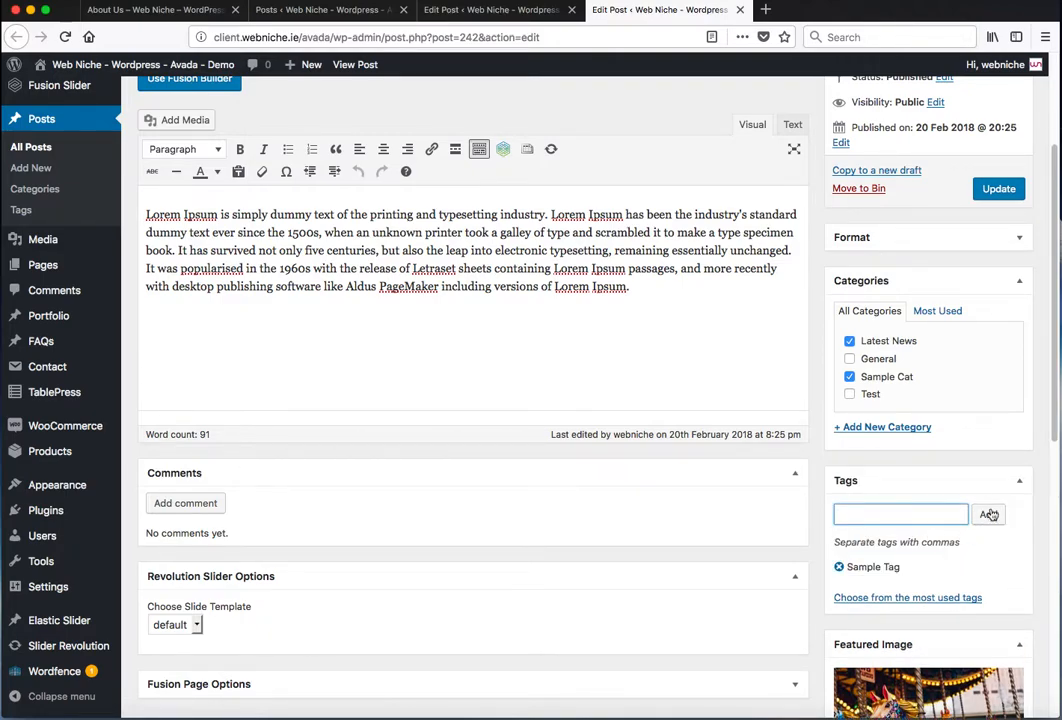
{"action": "left_click", "coordinate": [996, 190]}
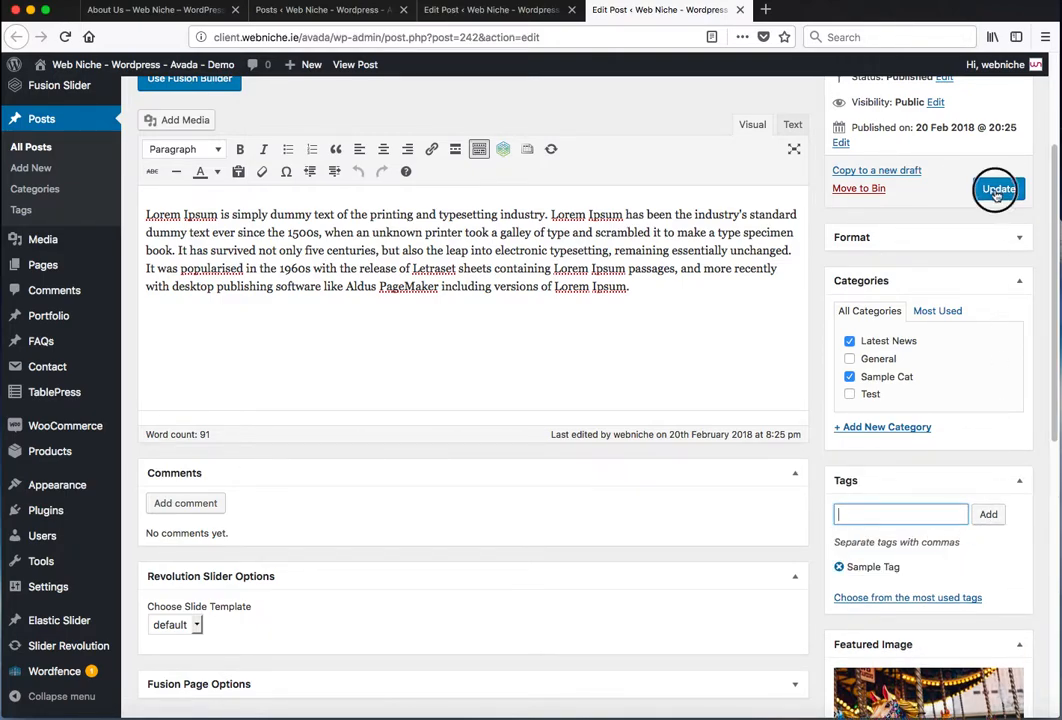
Return to the posts list and reload it to check the categories and tags of the three sample posts.
{"action": "left_click", "coordinate": [283, 12]}
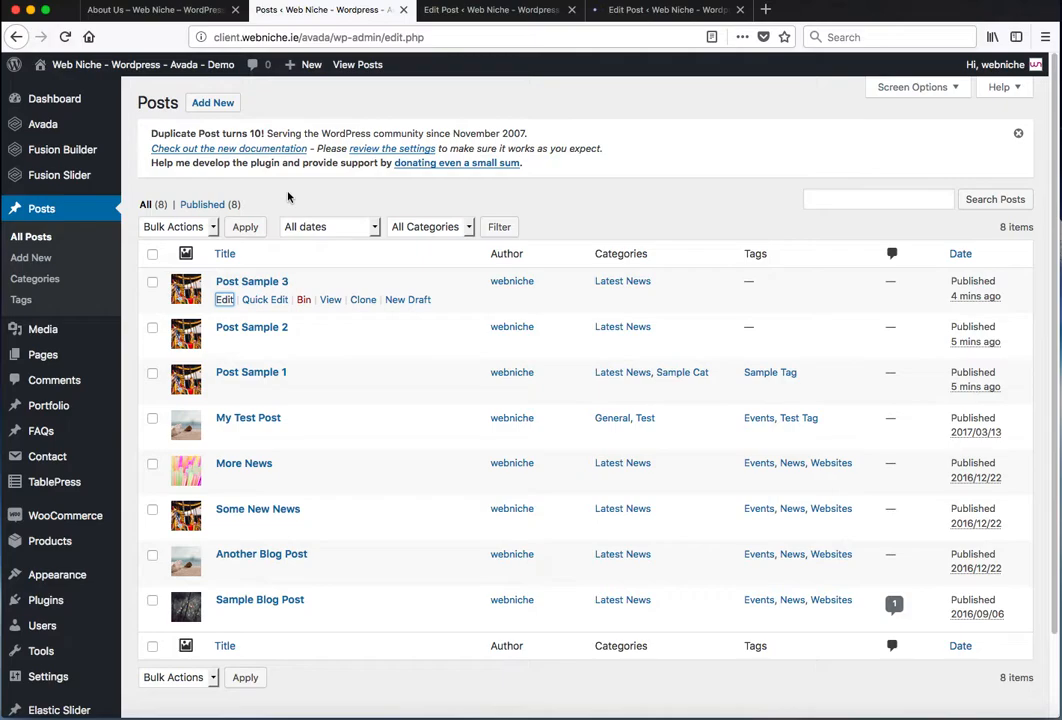
{"action": "left_click", "coordinate": [31, 238]}
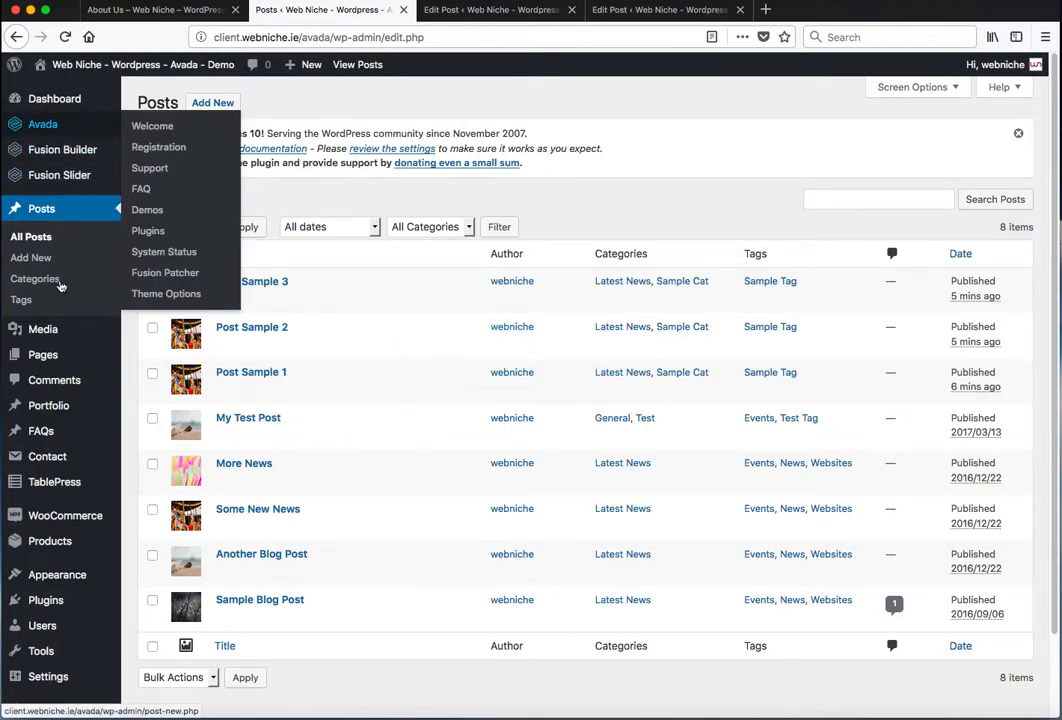
Open the About Us page for editing from the pages list, closing the two leftover post editing tabs.
{"action": "left_click", "coordinate": [66, 357]}
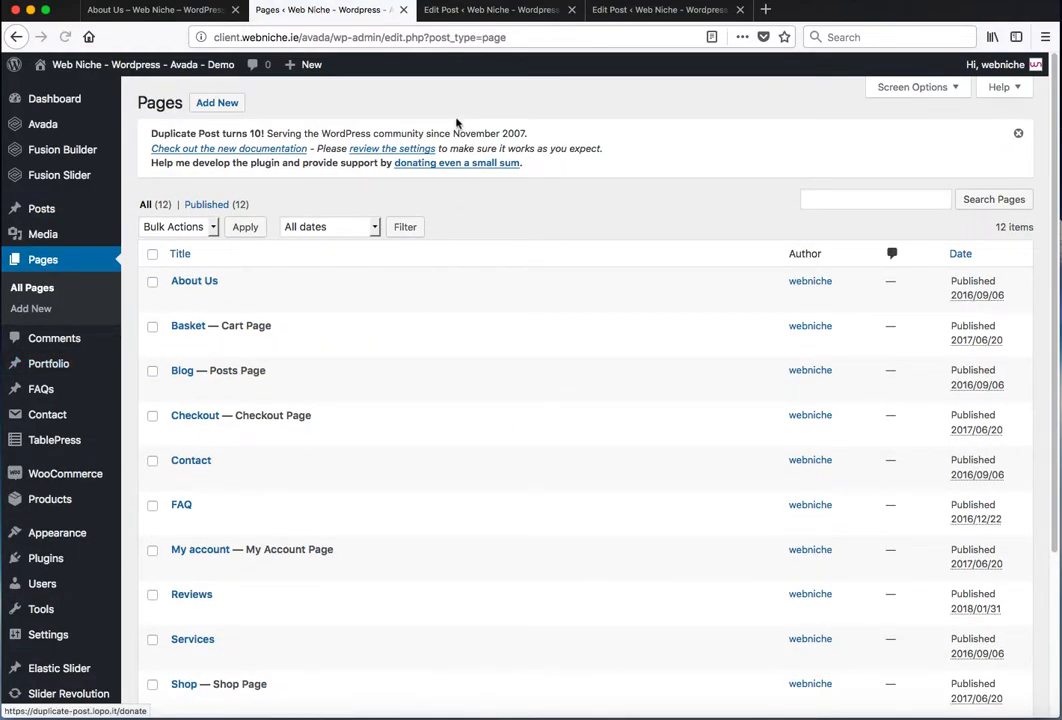
{"action": "left_click", "coordinate": [571, 10]}
{"action": "left_click", "coordinate": [572, 11]}
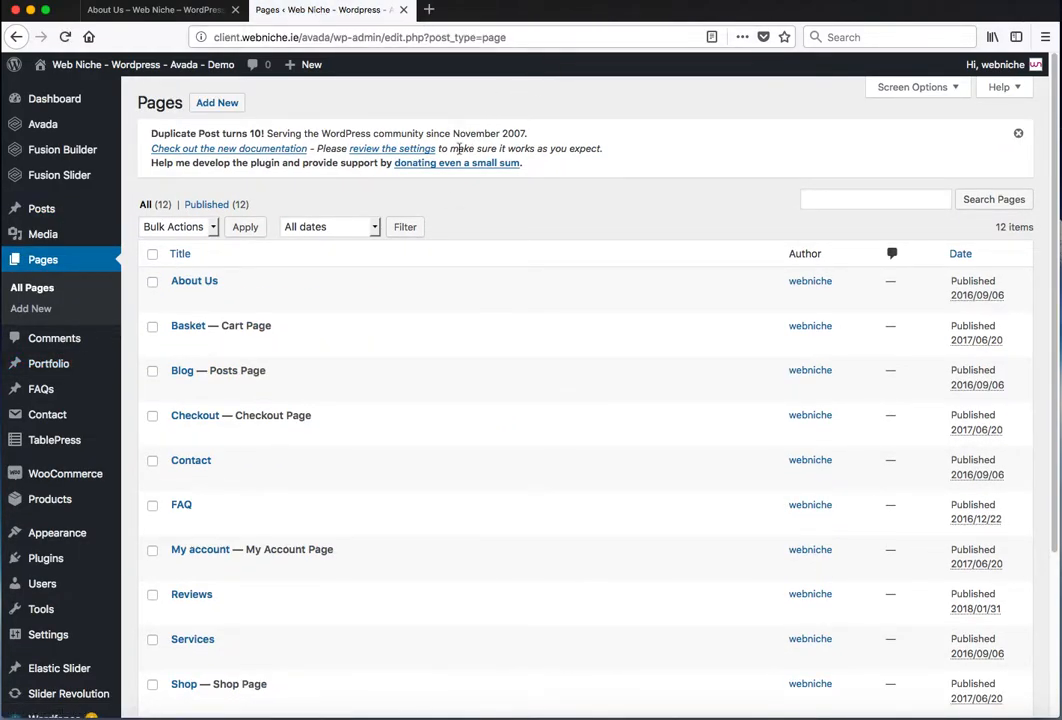
{"action": "left_click", "coordinate": [182, 301]}
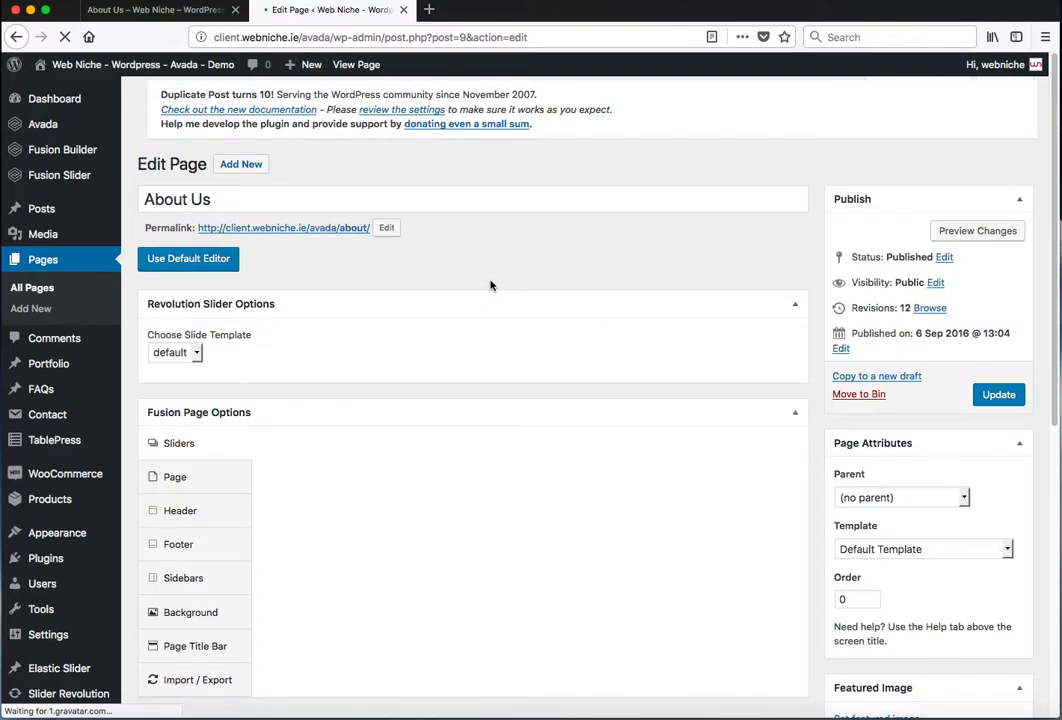
Insert a new container with a single 1/1 column below the last row of Person elements.
{"action": "scroll", "coordinate": [745, 288], "scroll_direction": "down", "scroll_amount": 10}
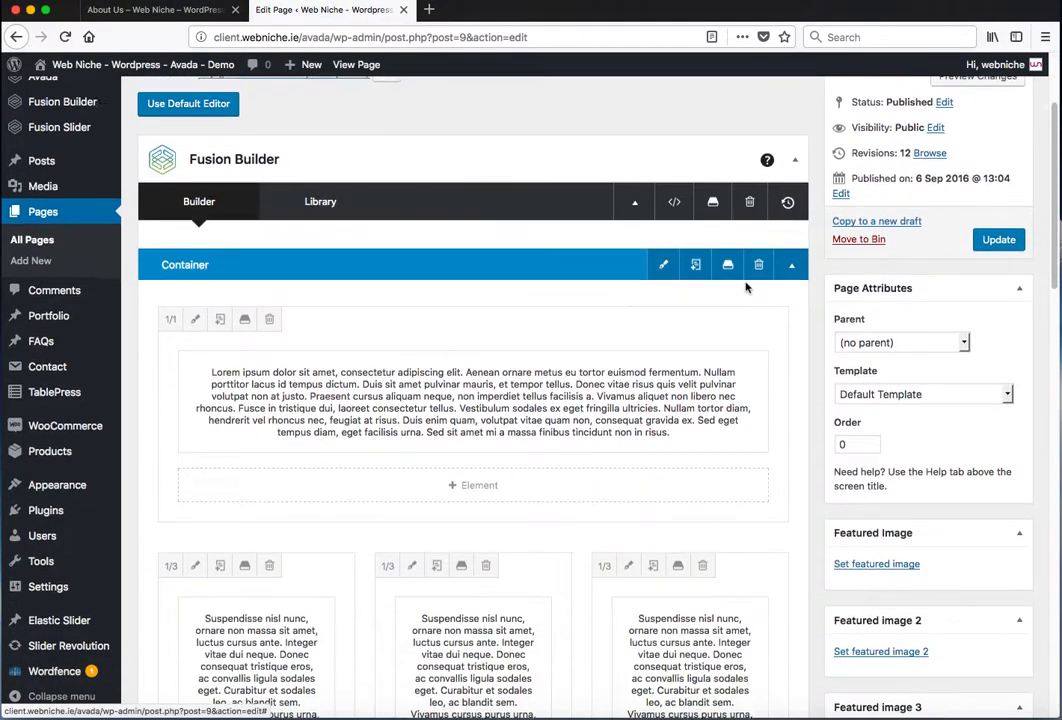
{"action": "scroll", "coordinate": [745, 283], "scroll_direction": "down", "scroll_amount": 13}
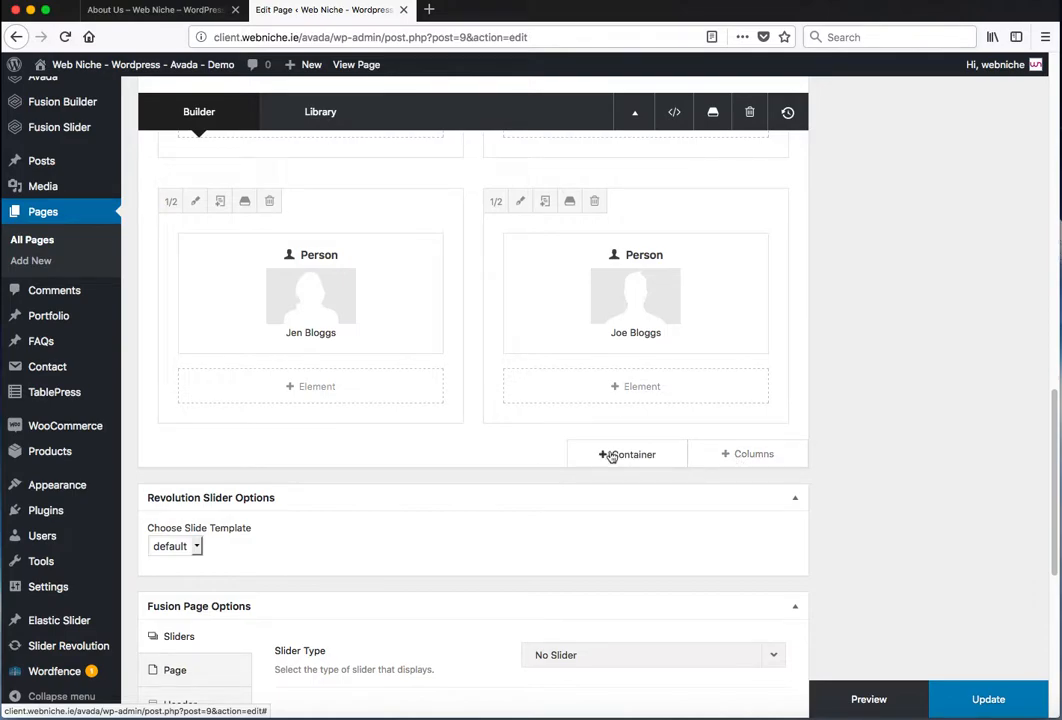
{"action": "scroll", "coordinate": [901, 443], "scroll_direction": "down", "scroll_amount": 3}
{"action": "scroll", "coordinate": [901, 443], "scroll_direction": "up", "scroll_amount": 3}
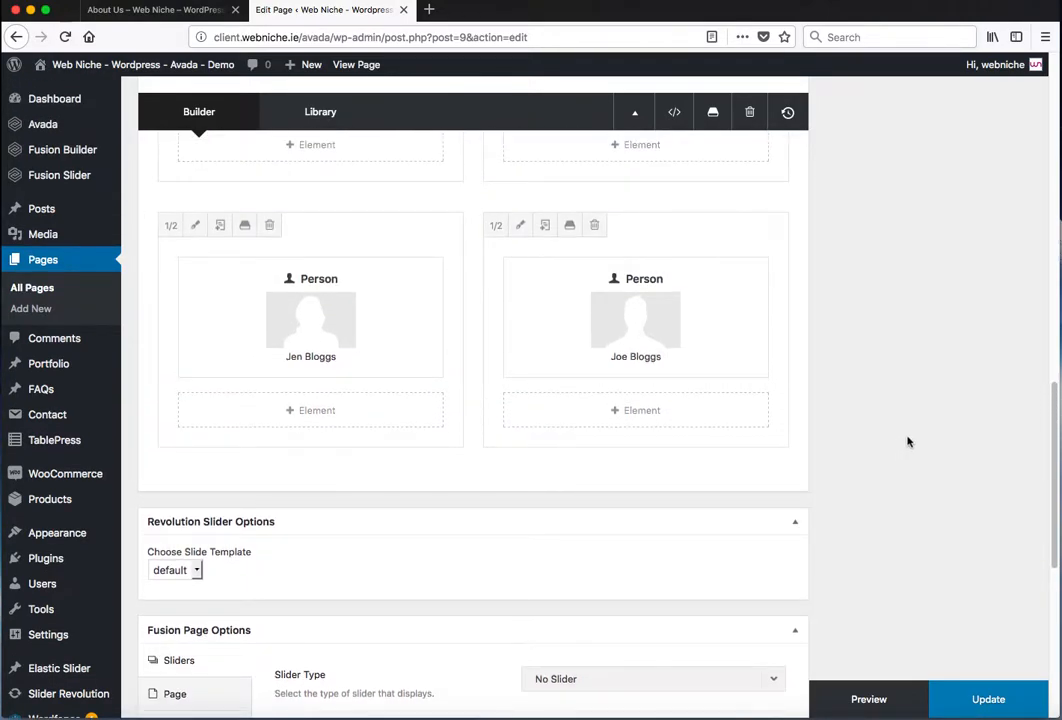
{"action": "left_click", "coordinate": [629, 480]}
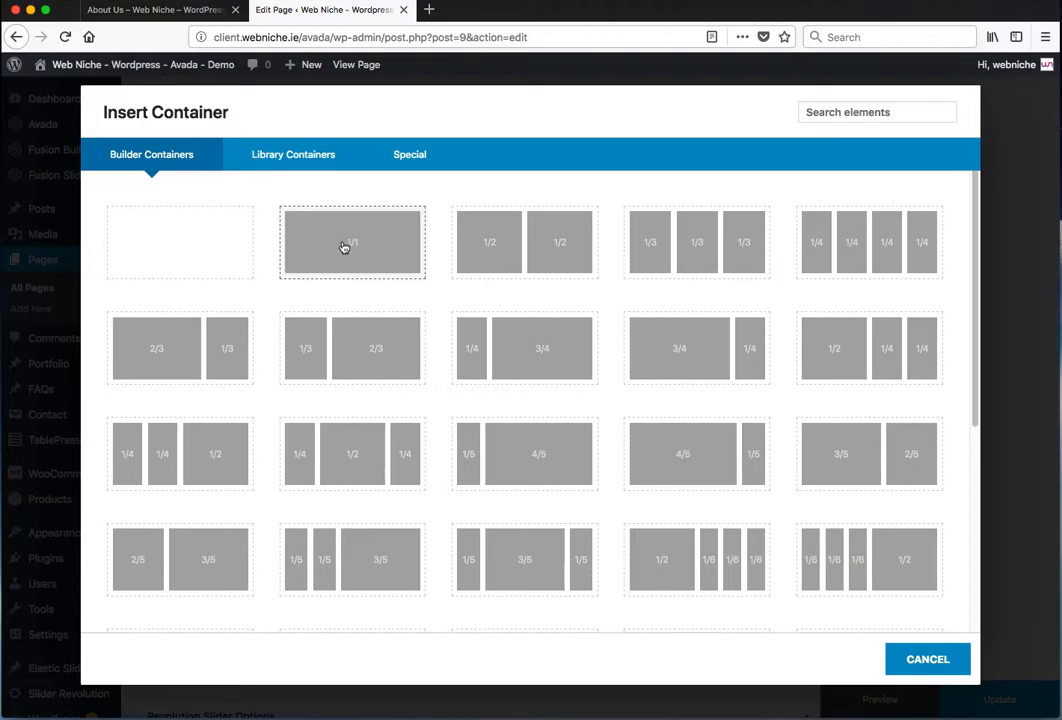
{"action": "left_click", "coordinate": [334, 239]}
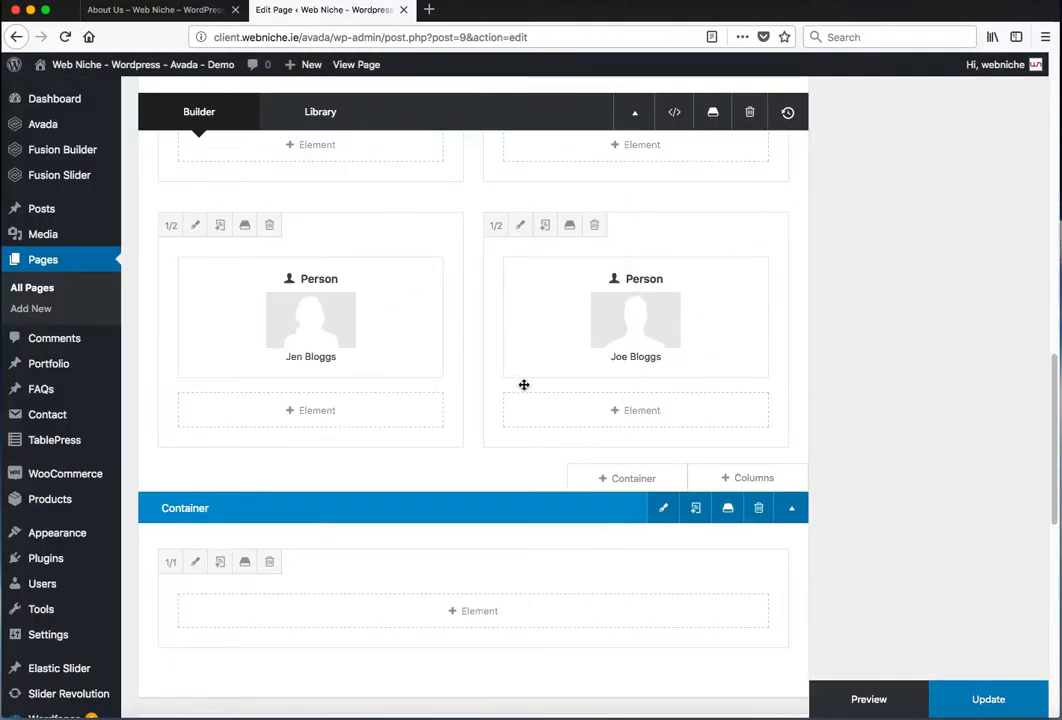
Rename the new container as Sample Blog Posts.
{"action": "left_click", "coordinate": [234, 379]}
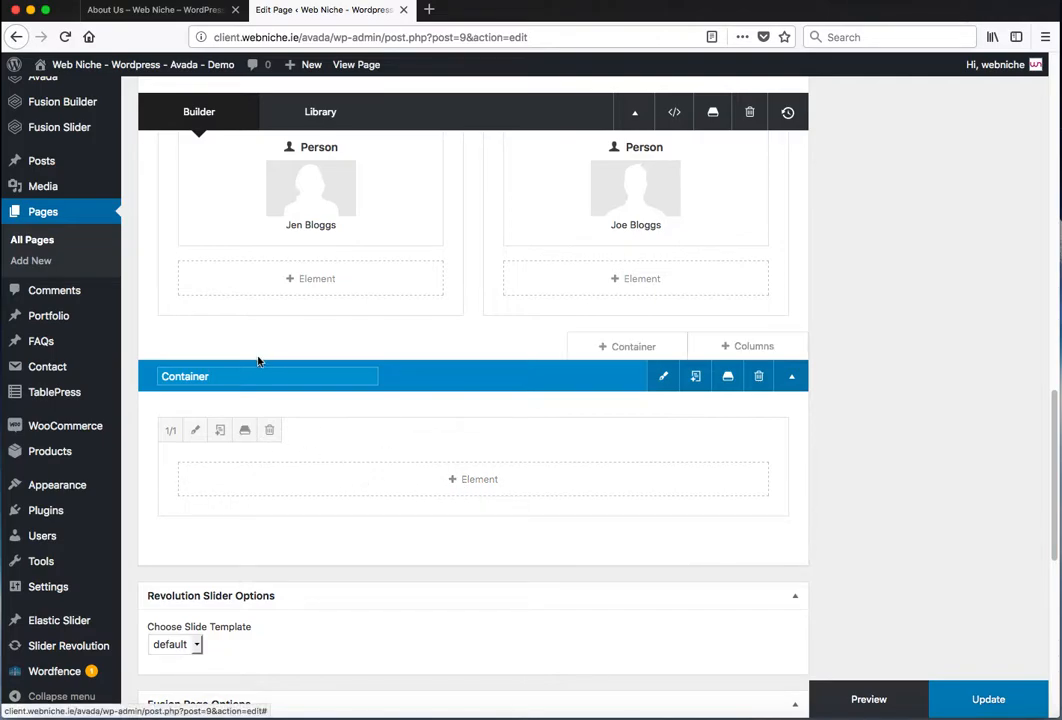
{"action": "left_click_drag", "start_coordinate": [261, 375], "coordinate": [137, 379]}
{"action": "key", "text": "BackSpace"}
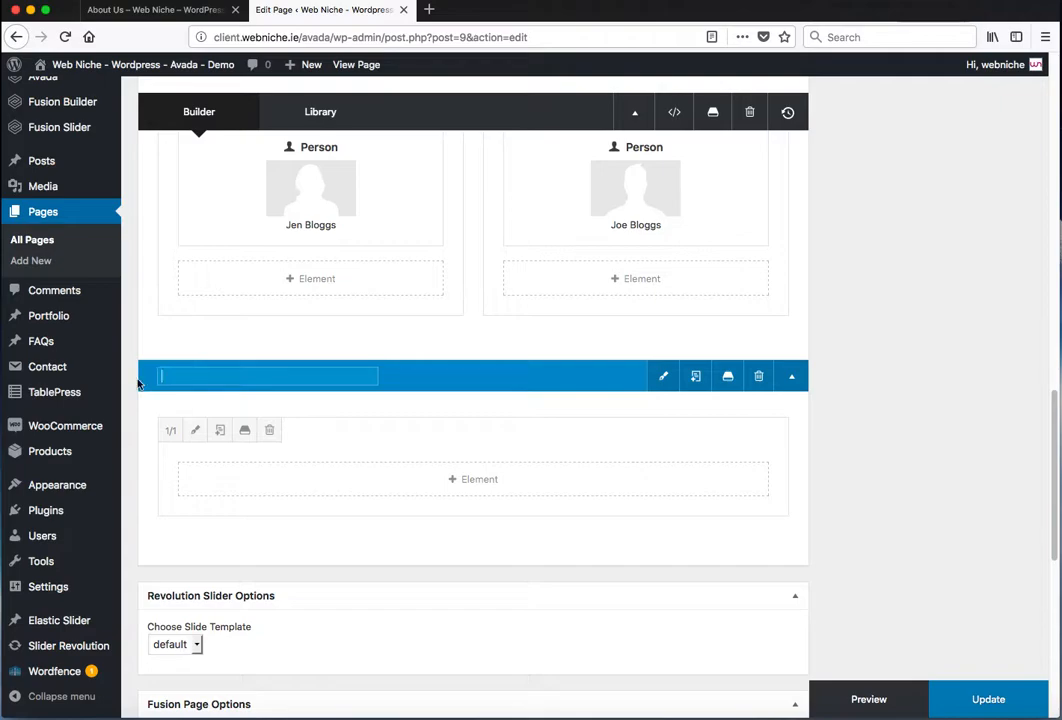
{"action": "type", "text": "Blog "}
{"action": "type", "text": "Sample B"}
{"action": "type", "text": "log Post"}
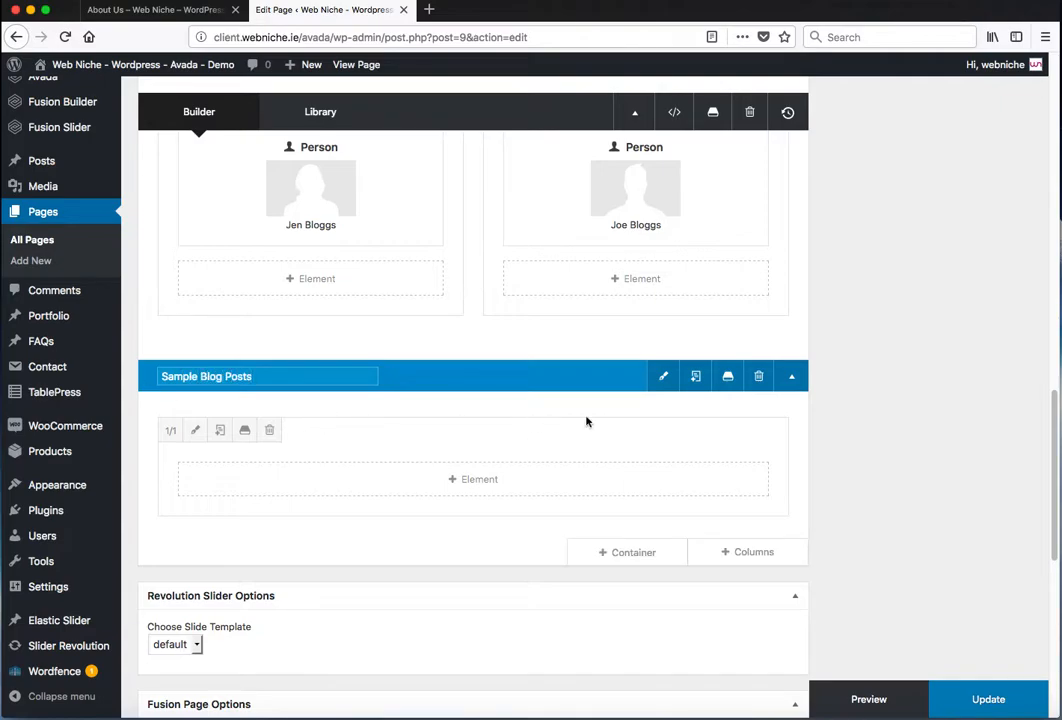
{"action": "left_click", "coordinate": [856, 406]}
Search for the Blog element and add it to the 1/1 column of the Sample Blog Posts container.
{"action": "scroll", "coordinate": [867, 438], "scroll_direction": "down", "scroll_amount": 1}
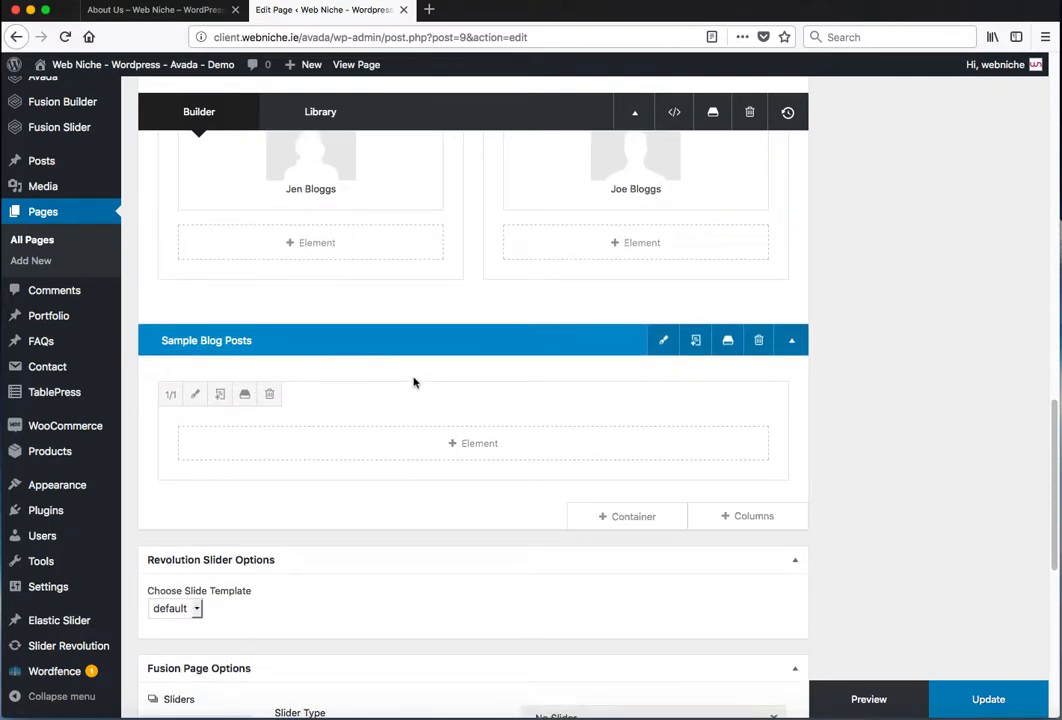
{"action": "scroll", "coordinate": [559, 411], "scroll_direction": "down", "scroll_amount": 3}
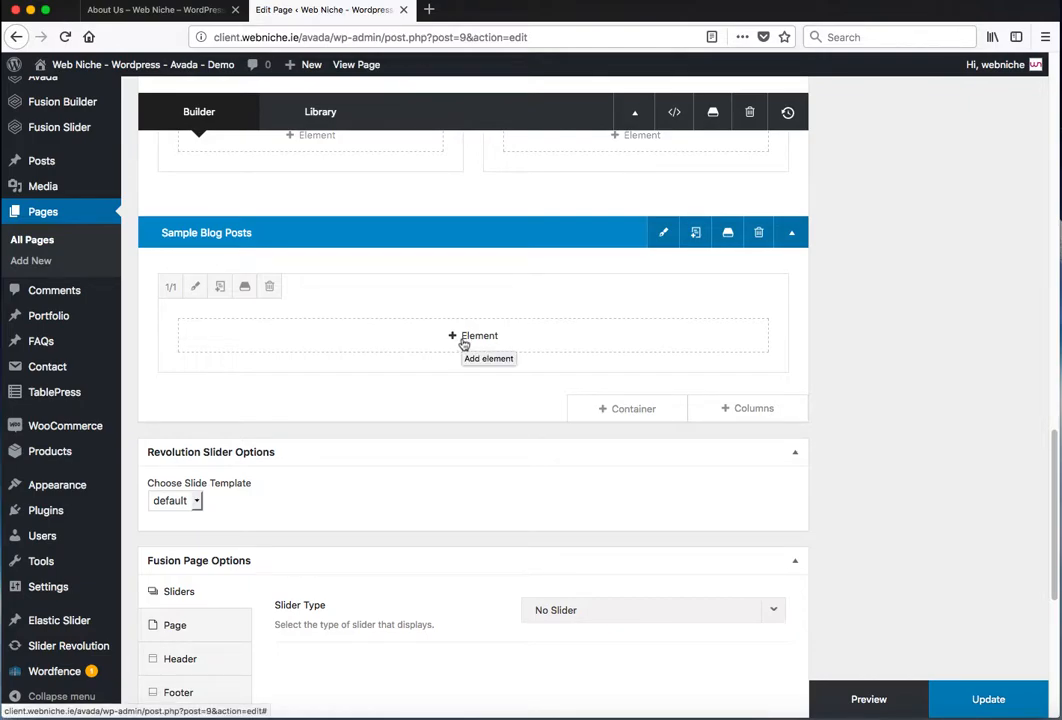
{"action": "left_click", "coordinate": [464, 340]}
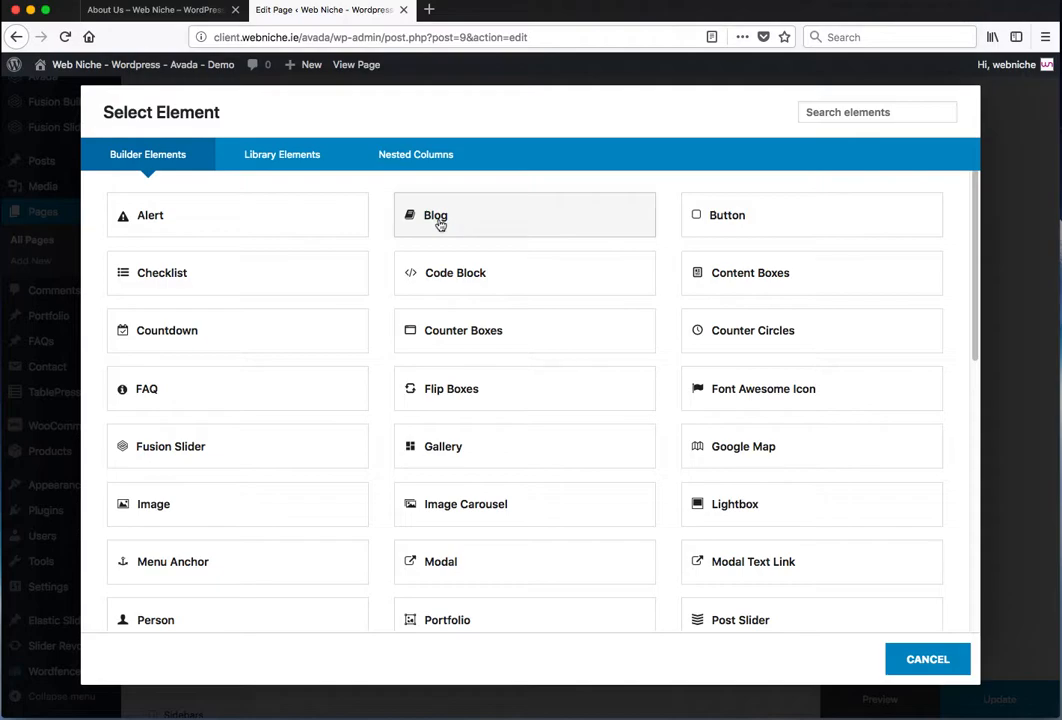
{"action": "left_click", "coordinate": [823, 112]}
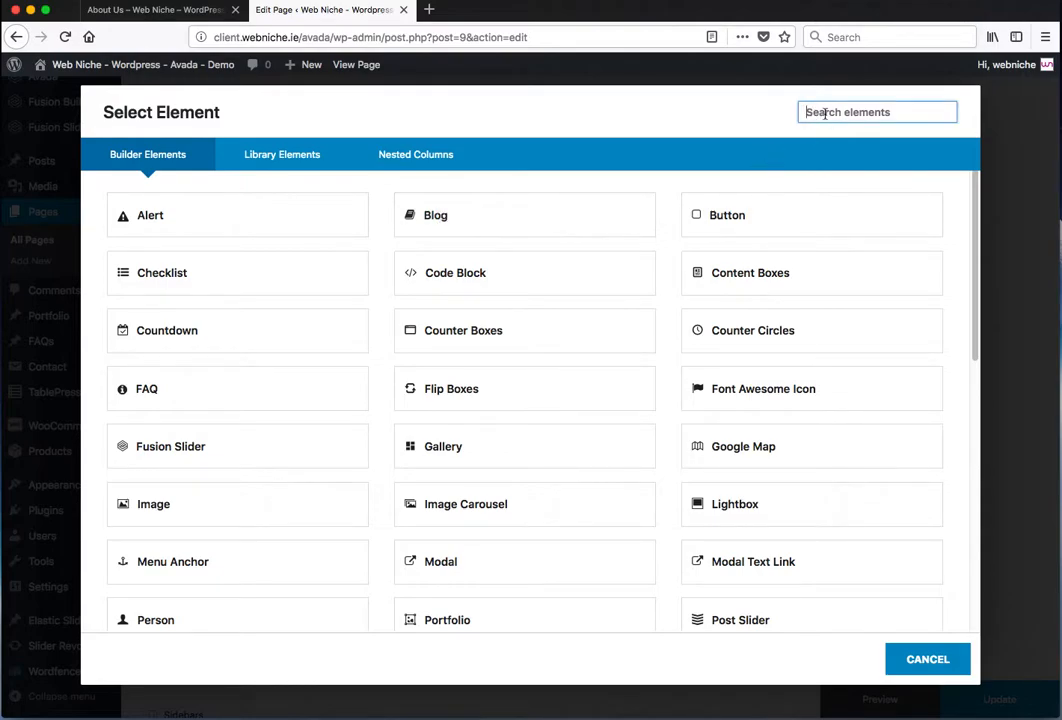
{"action": "type", "text": "blo"}
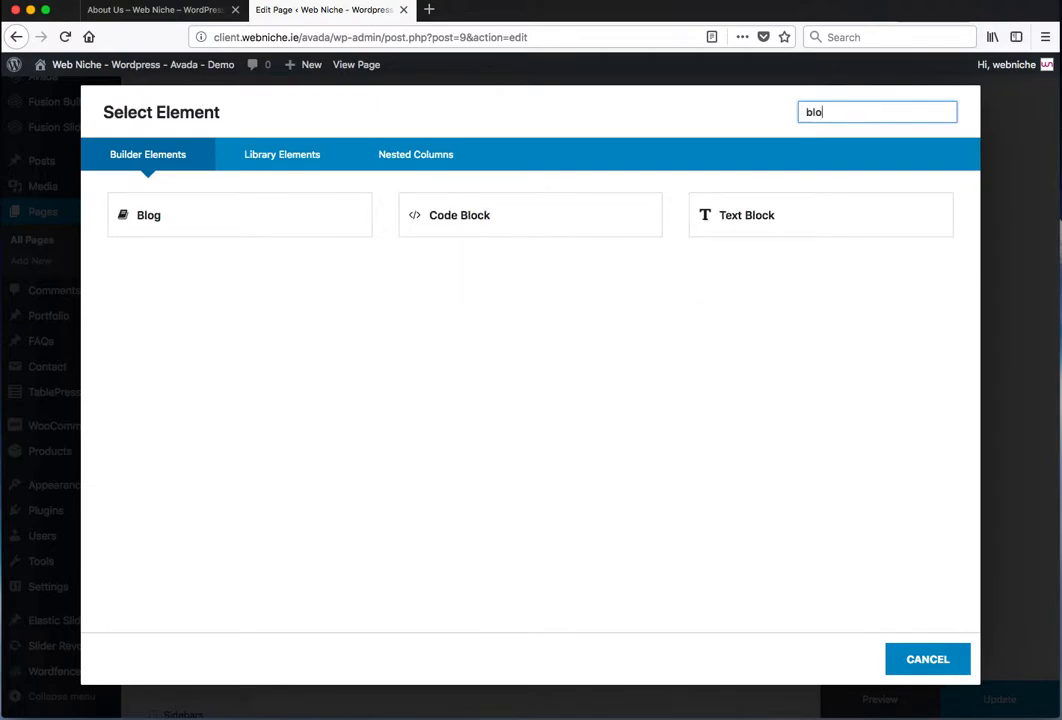
{"action": "left_click", "coordinate": [245, 226]}
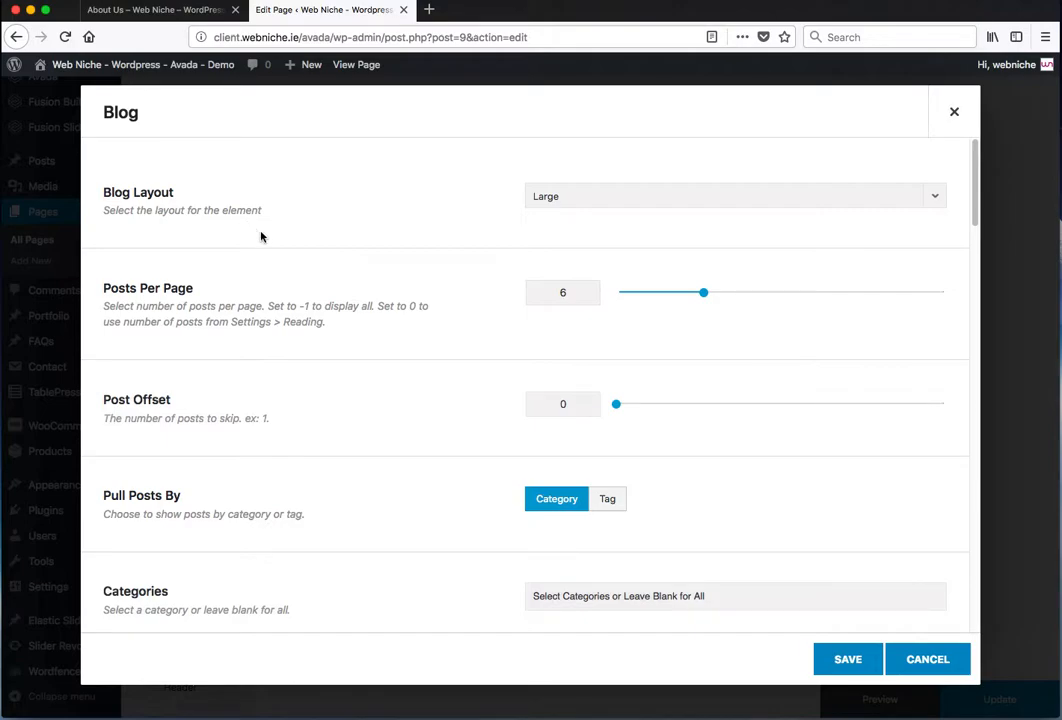
Set the Blog element's layout to Medium Alternate and lower its number of posts per page.
{"action": "left_click", "coordinate": [576, 198]}
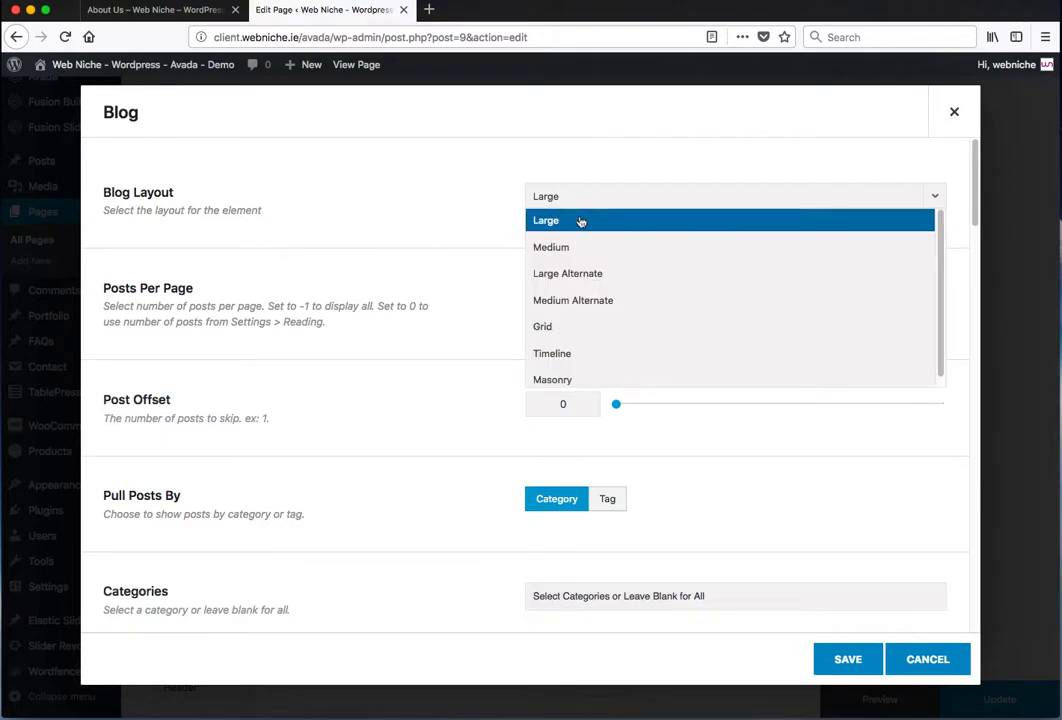
{"action": "scroll", "coordinate": [635, 340], "scroll_direction": "down", "scroll_amount": 1}
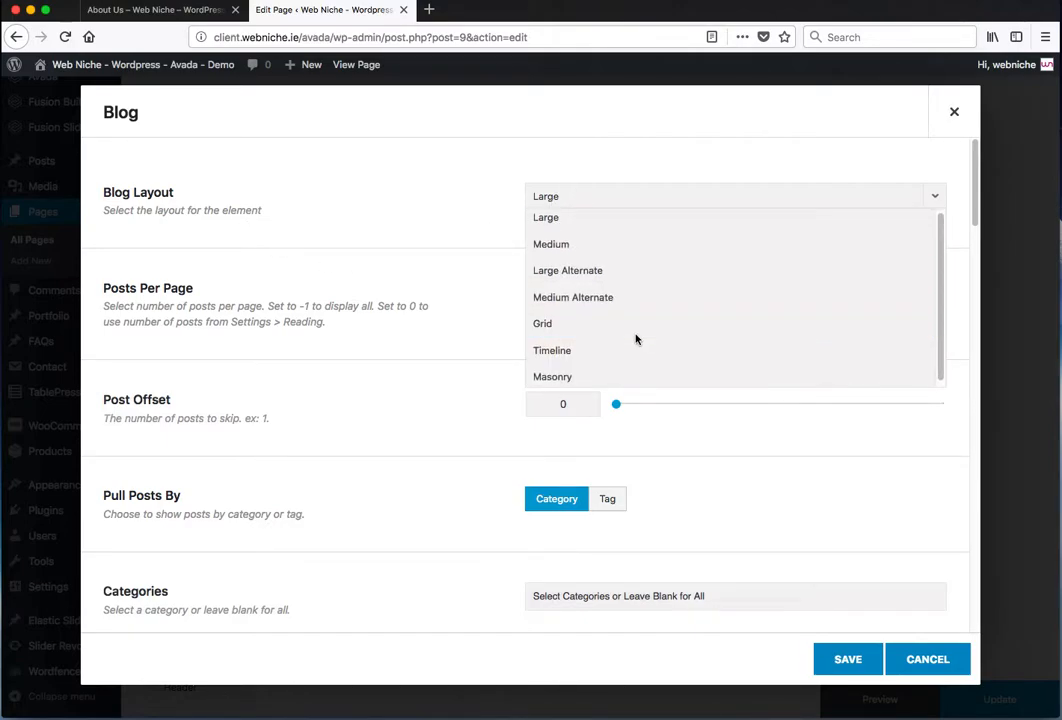
{"action": "left_click", "coordinate": [588, 304]}
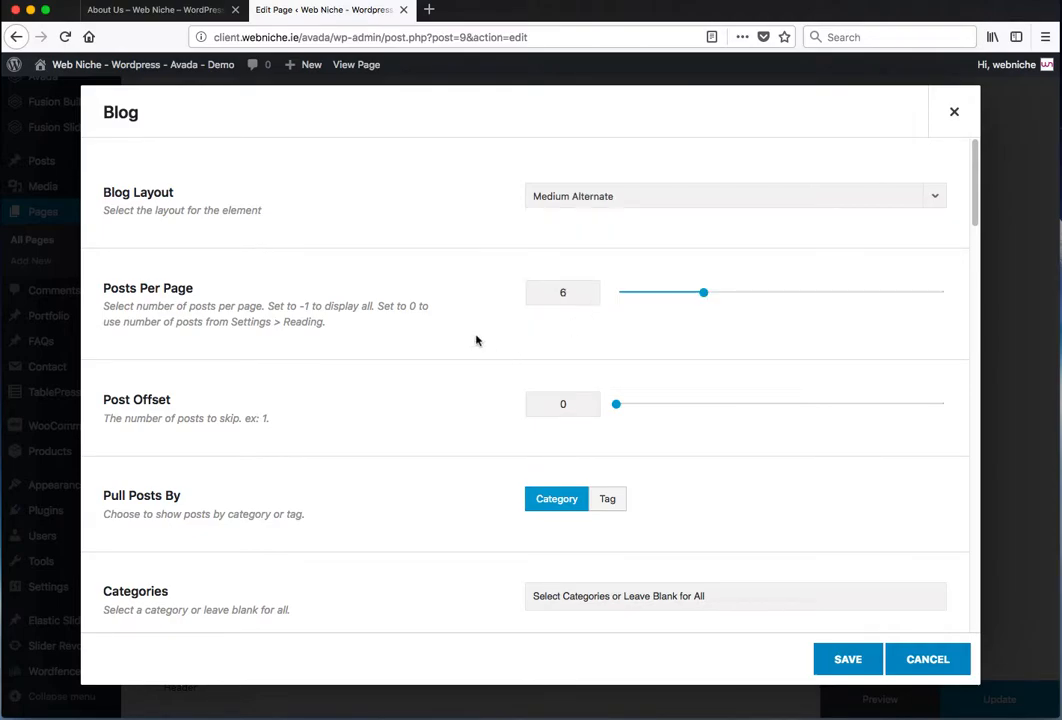
{"action": "left_click_drag", "start_coordinate": [699, 295], "coordinate": [666, 280]}
Set the post offset to 0 and pull the posts by category, limited to Sample Cat.
{"action": "scroll", "coordinate": [720, 320], "scroll_direction": "down", "scroll_amount": 1}
{"action": "scroll", "coordinate": [678, 329], "scroll_direction": "down", "scroll_amount": 3}
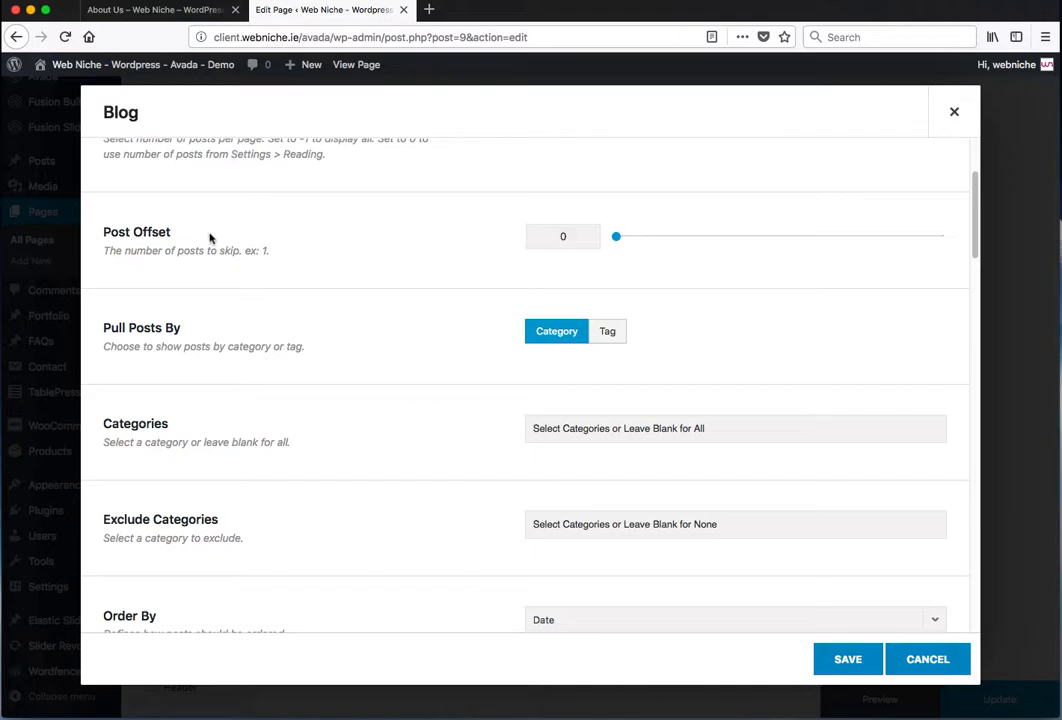
{"action": "left_click_drag", "start_coordinate": [191, 254], "coordinate": [240, 252]}
{"action": "mouse_move", "coordinate": [616, 235]}
{"action": "left_mouse_down"}
{"action": "mouse_move", "coordinate": [683, 228]}
{"action": "mouse_move", "coordinate": [598, 237]}
{"action": "left_mouse_up"}
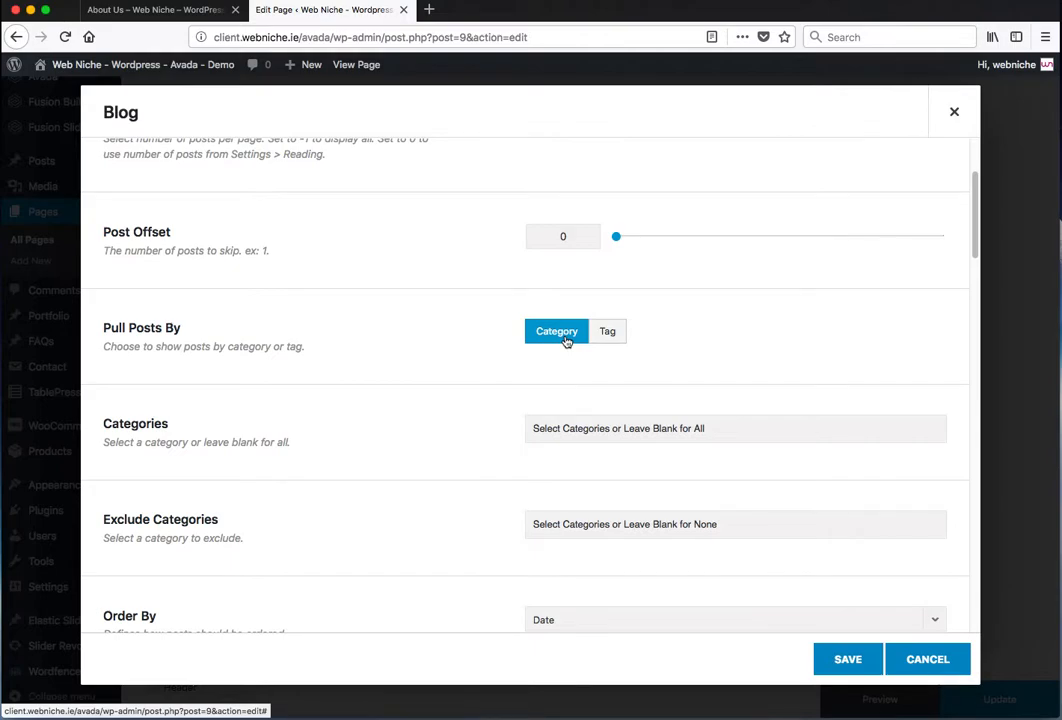
{"action": "left_click", "coordinate": [622, 339]}
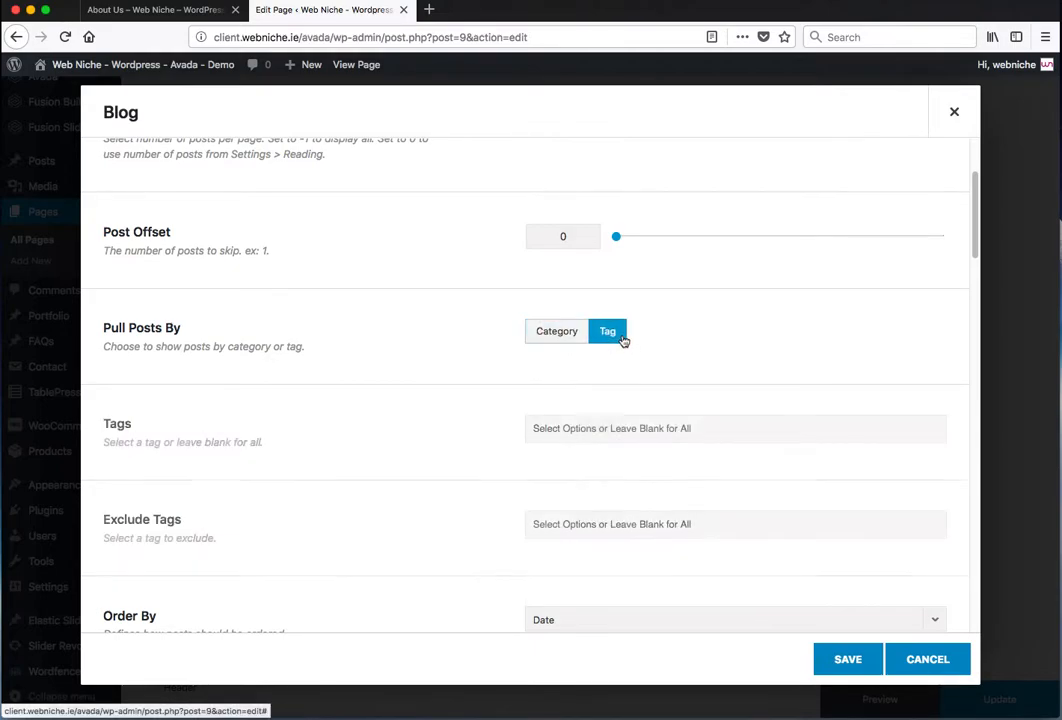
{"action": "left_click", "coordinate": [560, 341]}
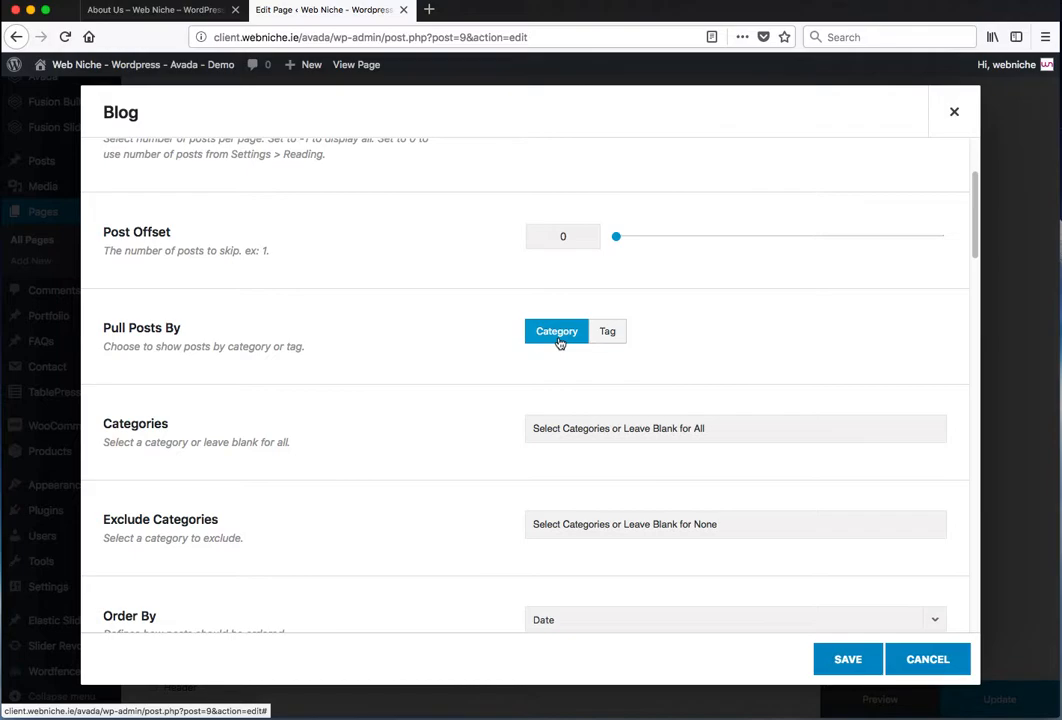
{"action": "left_click", "coordinate": [587, 422]}
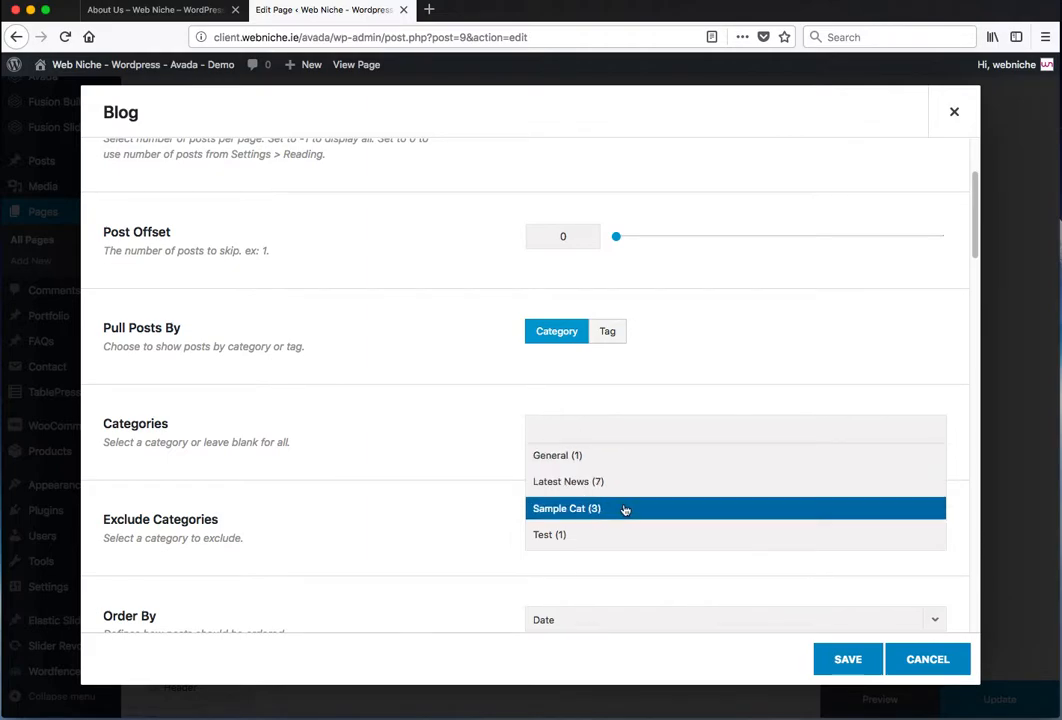
{"action": "left_click", "coordinate": [573, 512]}
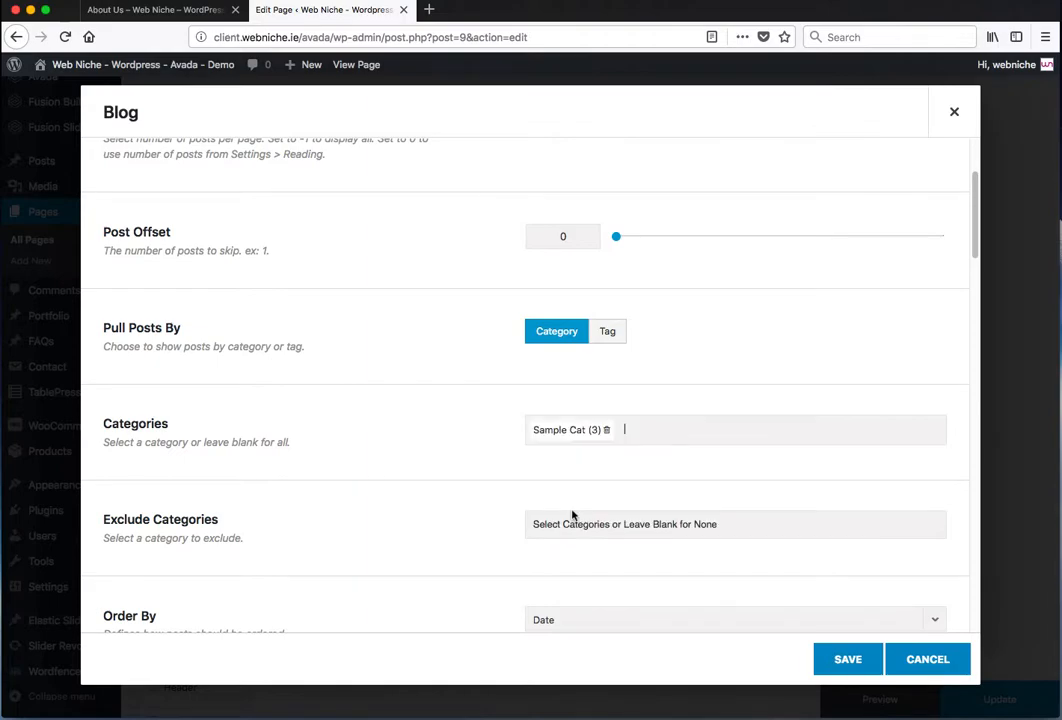
Try excluding the Test category in place of the Sample Cat filter, and restore Sample Cat with no excluded category.
{"action": "scroll", "coordinate": [443, 484], "scroll_direction": "down", "scroll_amount": 4}
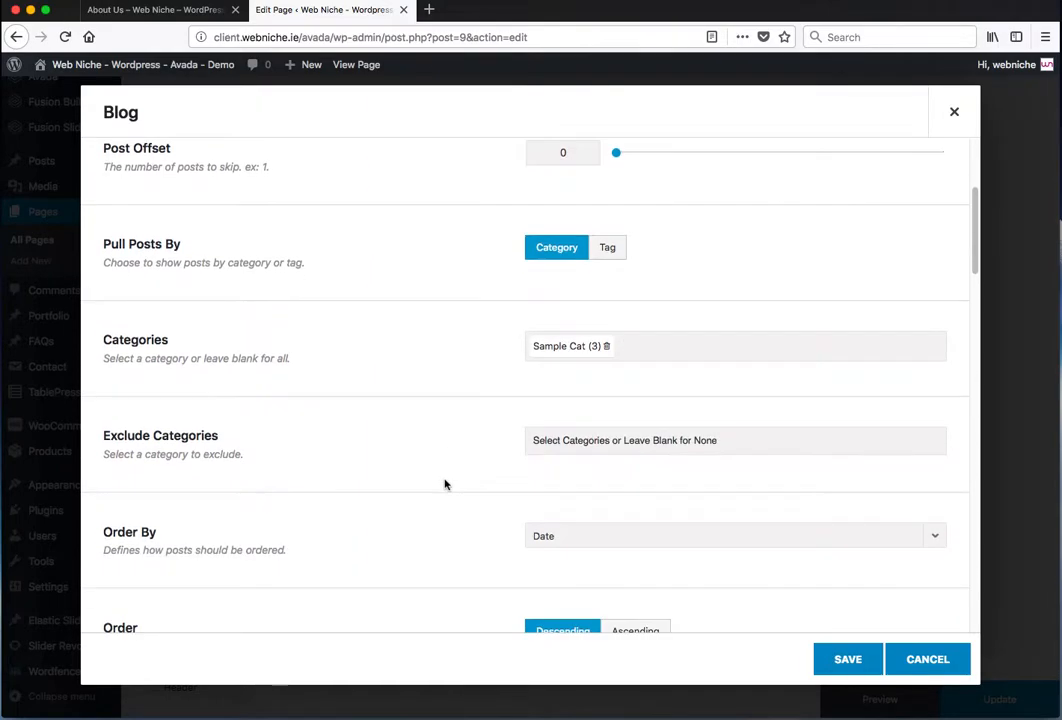
{"action": "left_click", "coordinate": [548, 347]}
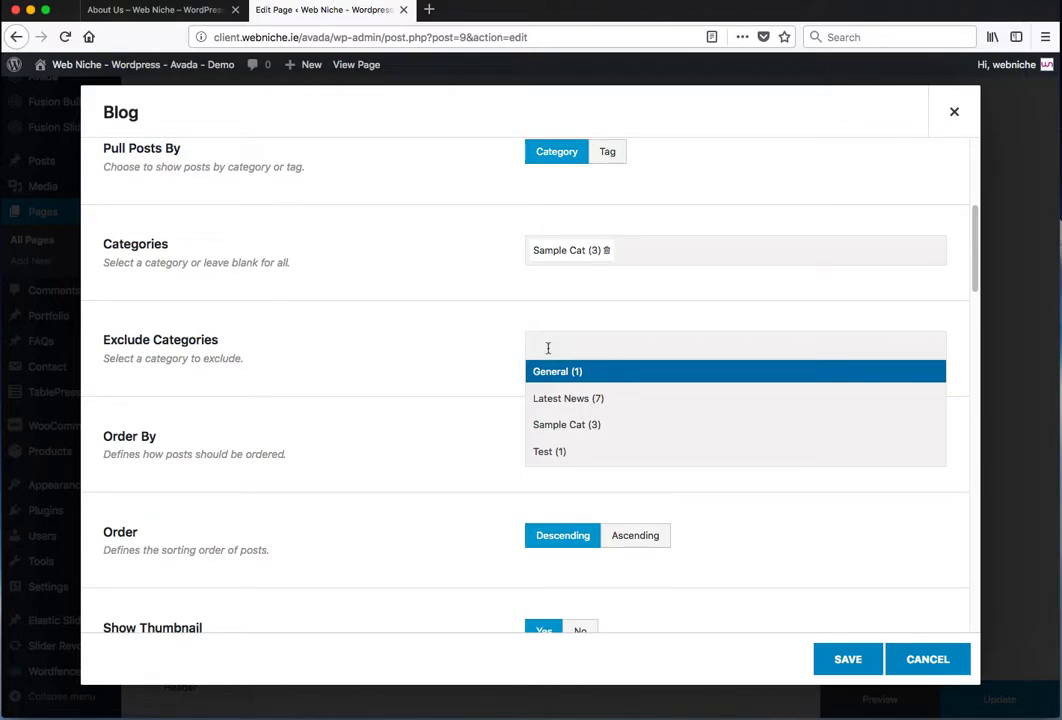
{"action": "left_click", "coordinate": [591, 455]}
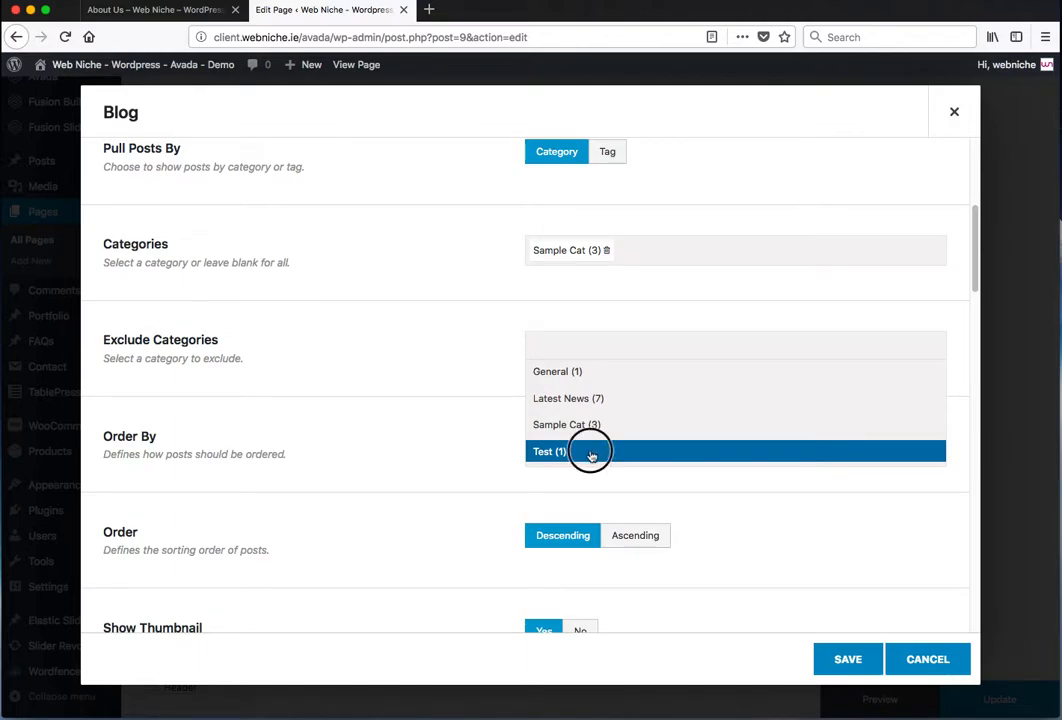
{"action": "left_click", "coordinate": [606, 251]}
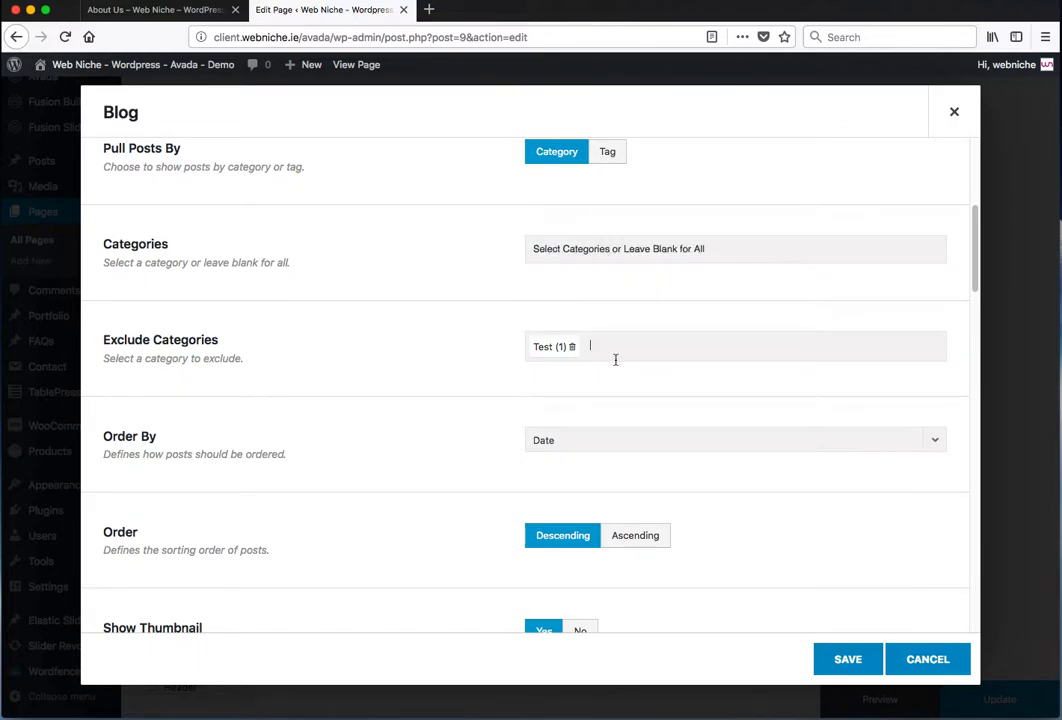
{"action": "left_click", "coordinate": [583, 248]}
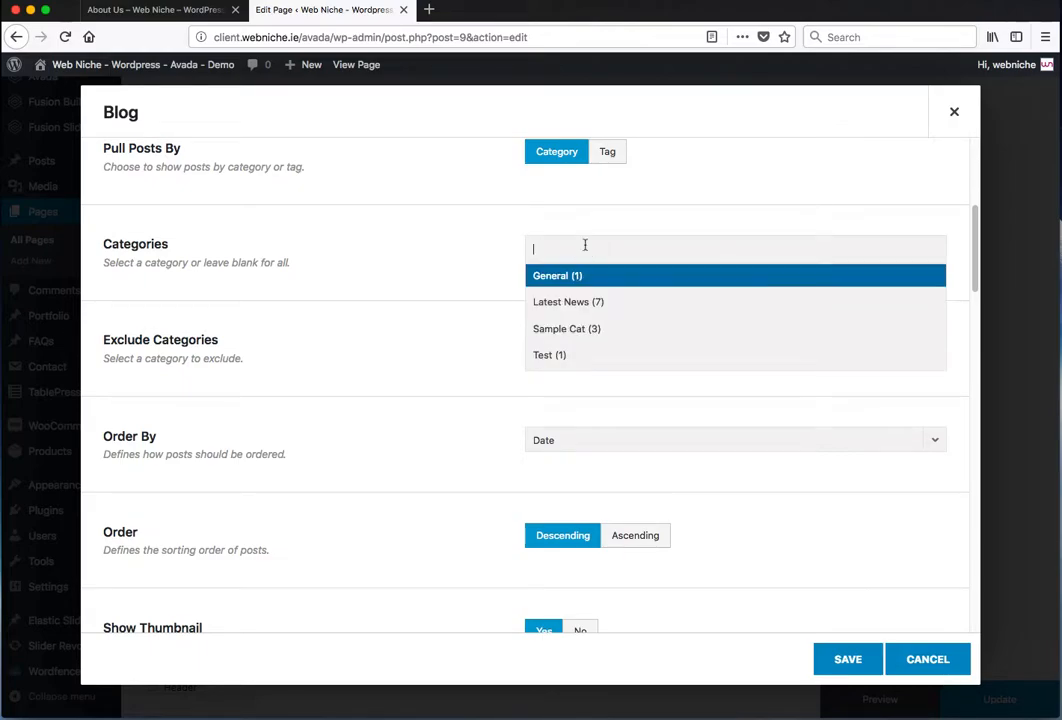
{"action": "left_click", "coordinate": [587, 329]}
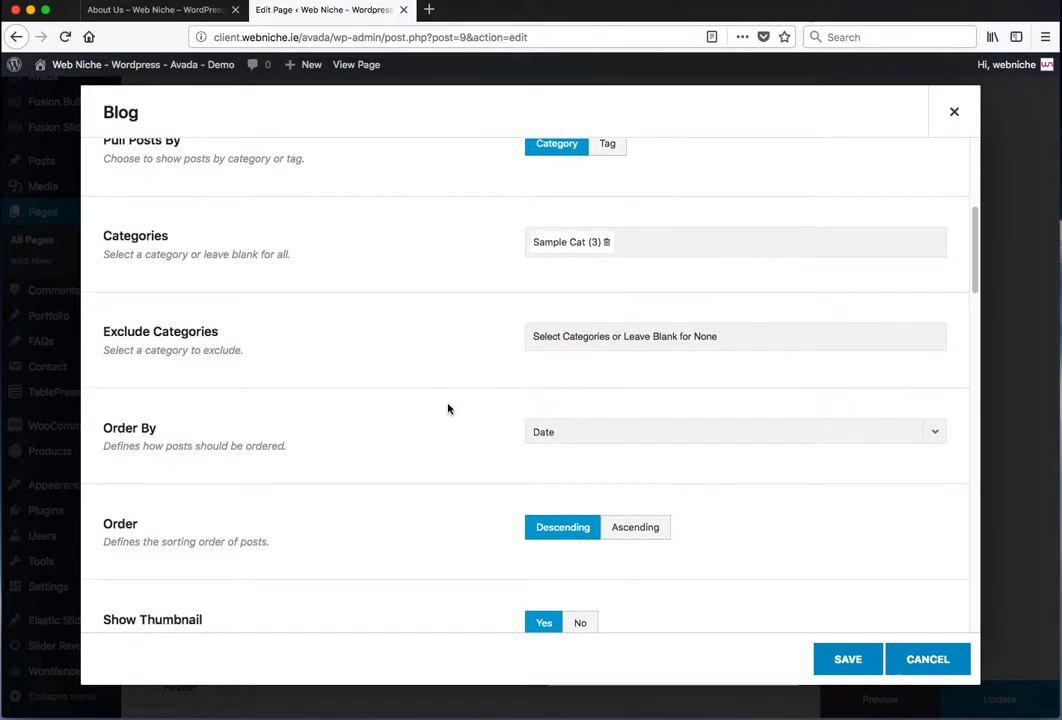
Order the Blog element's posts by Date.
{"action": "scroll", "coordinate": [540, 327], "scroll_direction": "down", "scroll_amount": 2}
{"action": "left_click", "coordinate": [593, 321]}
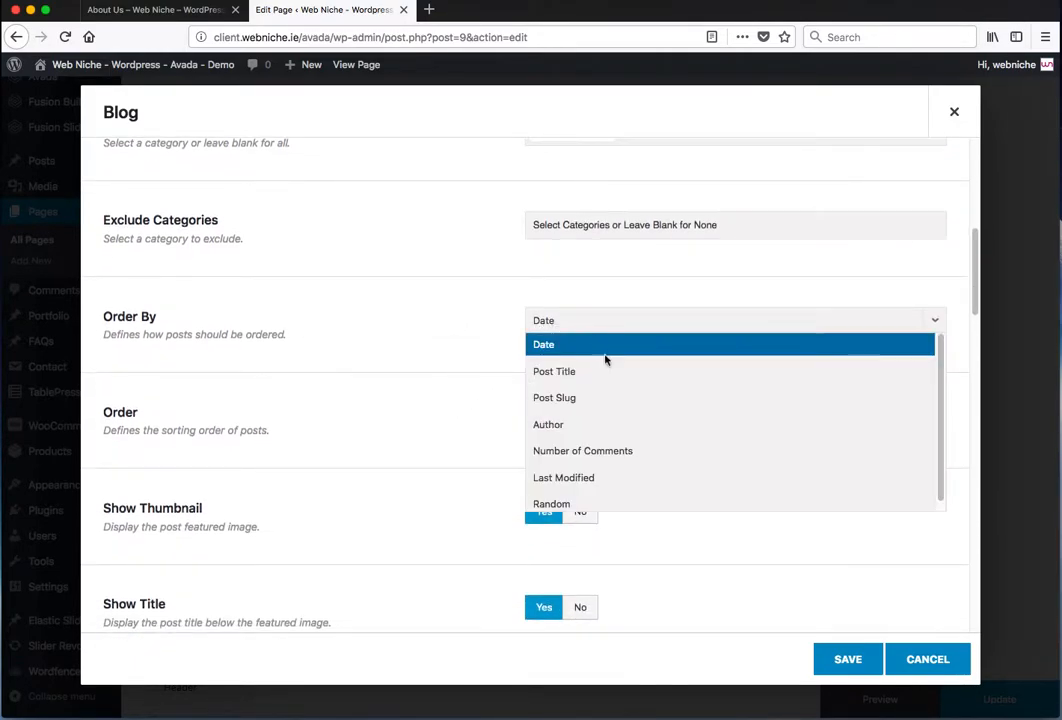
{"action": "left_click", "coordinate": [600, 351]}
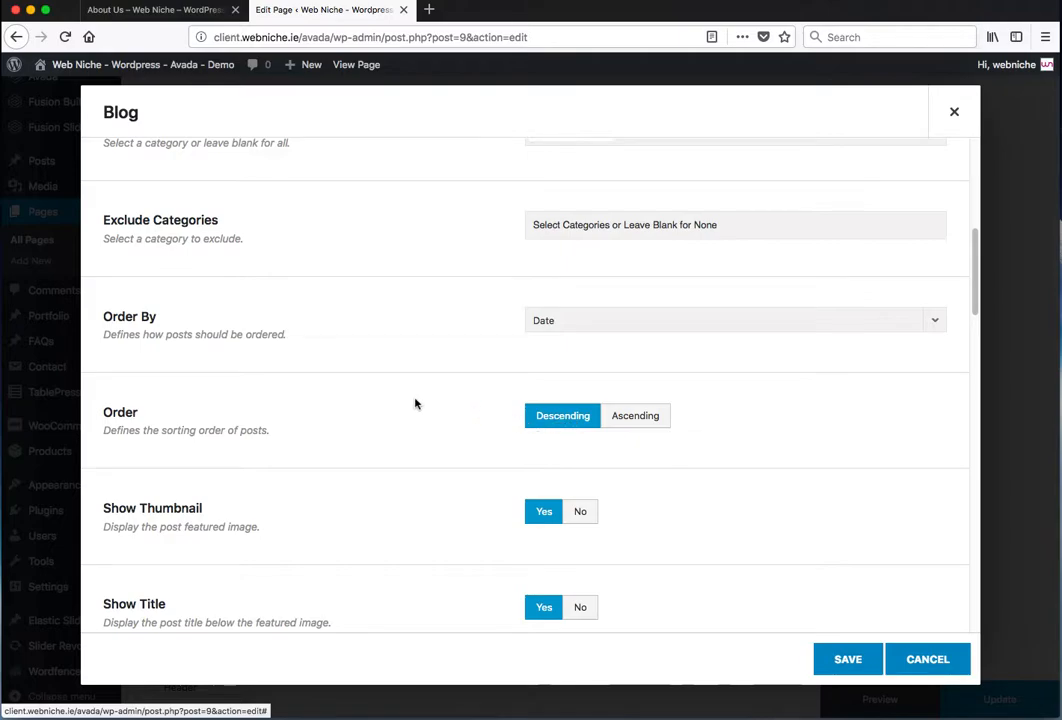
Set the Blog element's excerpt length to 10.
{"action": "scroll", "coordinate": [416, 403], "scroll_direction": "down", "scroll_amount": 2}
{"action": "scroll", "coordinate": [322, 432], "scroll_direction": "down", "scroll_amount": 3}
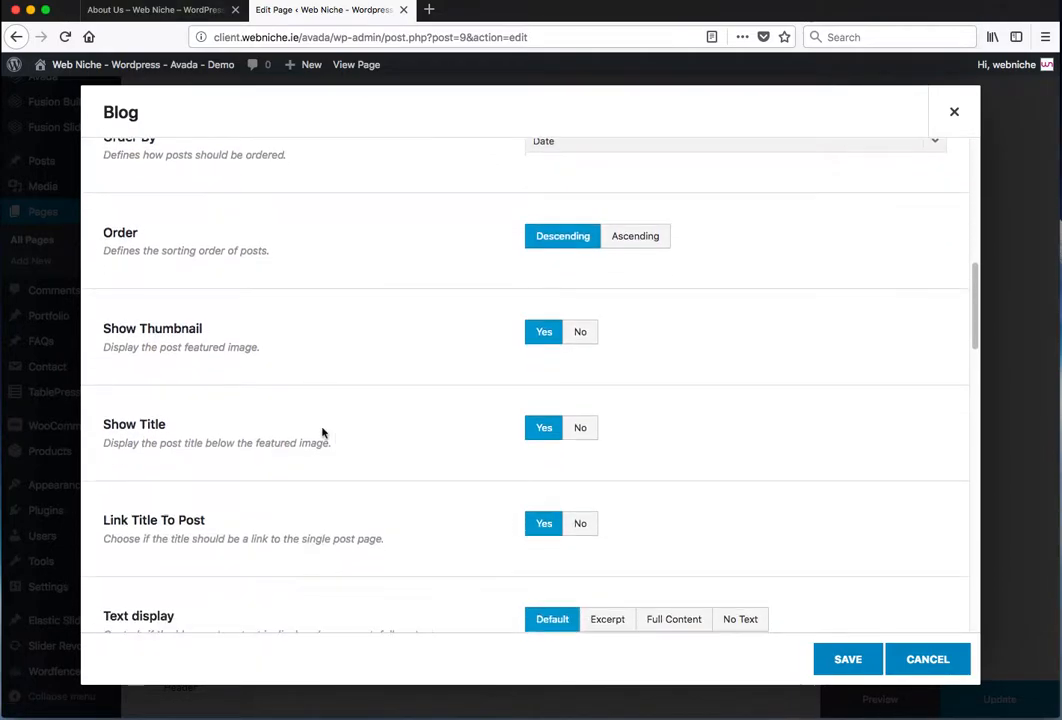
{"action": "scroll", "coordinate": [280, 441], "scroll_direction": "down", "scroll_amount": 2}
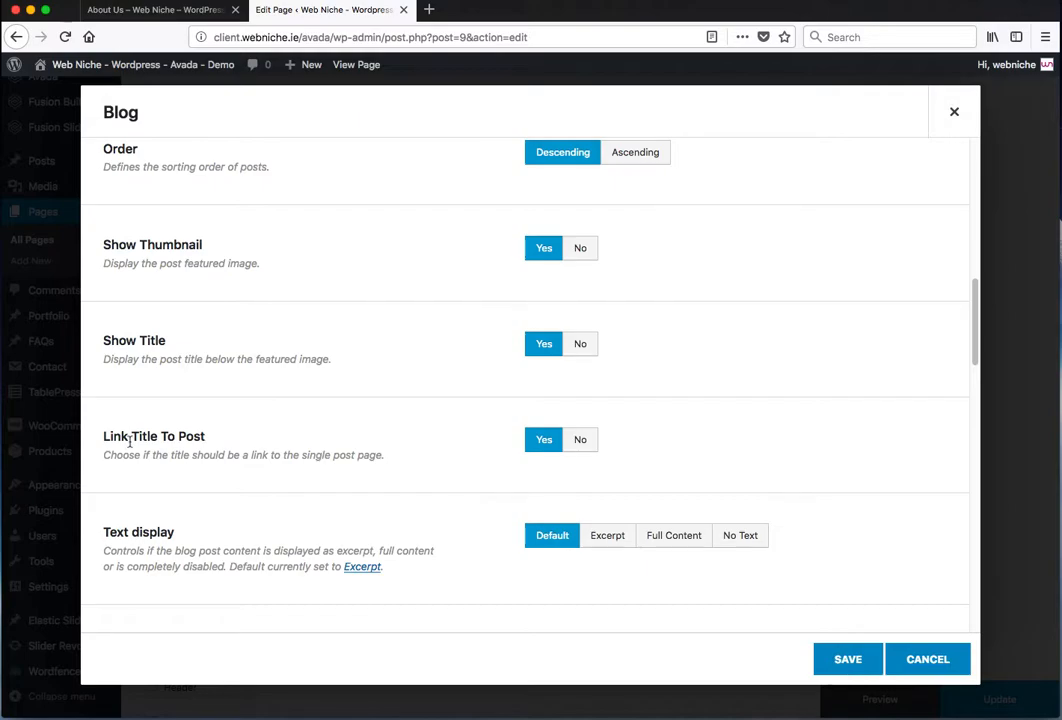
{"action": "left_click_drag", "start_coordinate": [110, 436], "coordinate": [155, 440]}
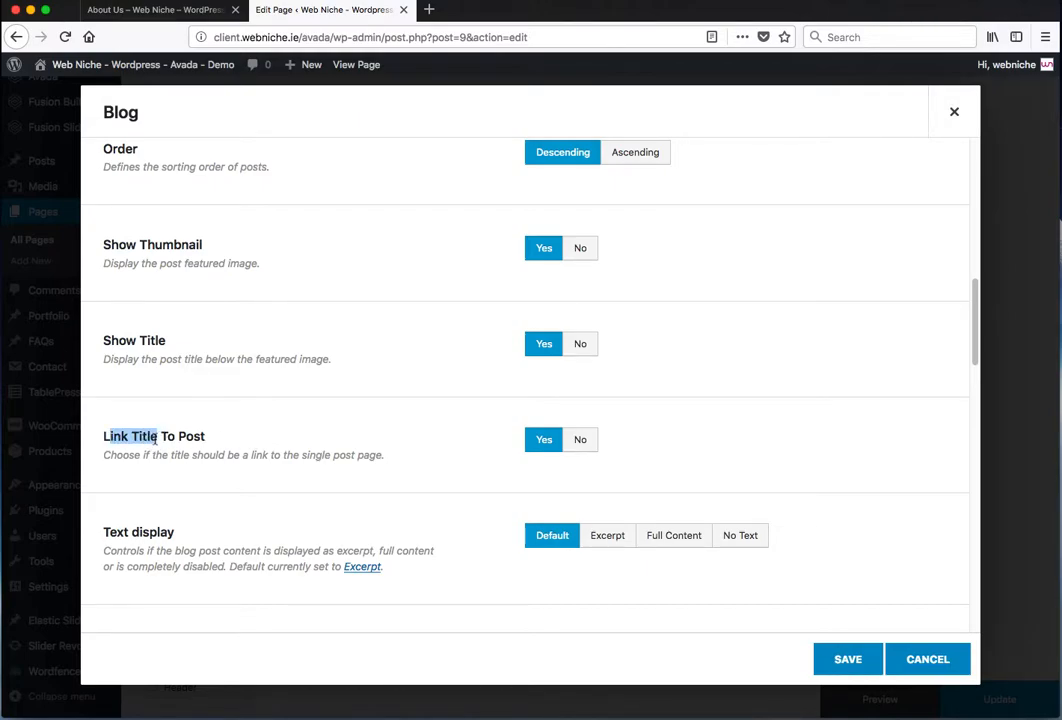
{"action": "scroll", "coordinate": [801, 440], "scroll_direction": "down", "scroll_amount": 4}
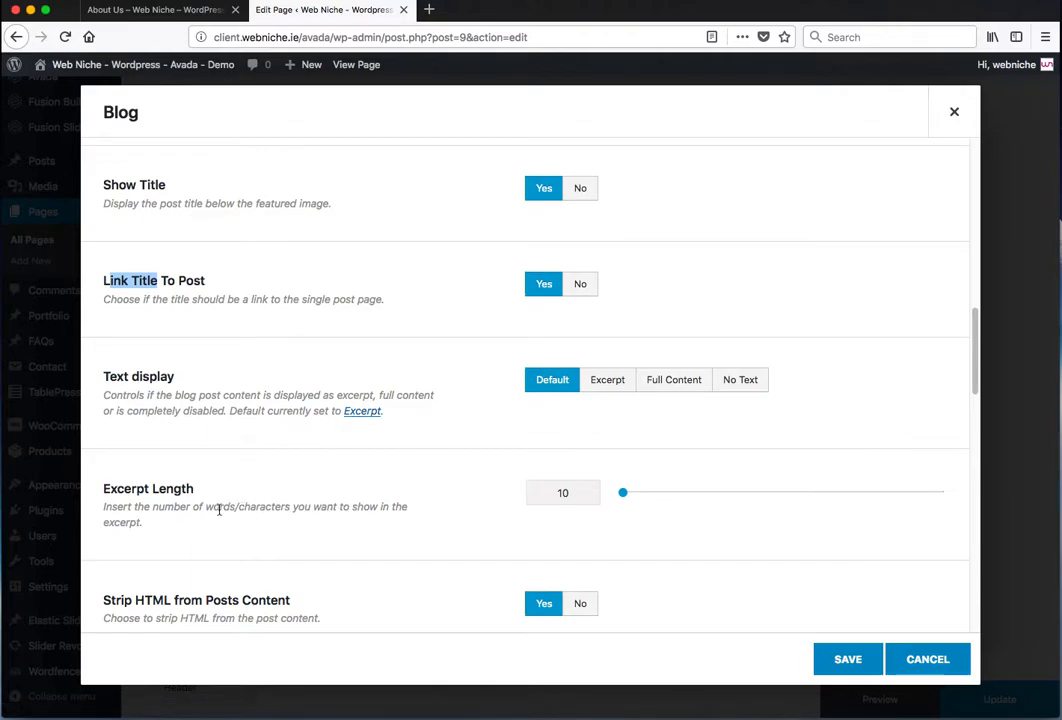
{"action": "left_click_drag", "start_coordinate": [206, 509], "coordinate": [270, 509]}
{"action": "mouse_move", "coordinate": [621, 492]}
{"action": "left_mouse_down"}
{"action": "mouse_move", "coordinate": [664, 491]}
{"action": "mouse_move", "coordinate": [620, 500]}
{"action": "left_mouse_up"}
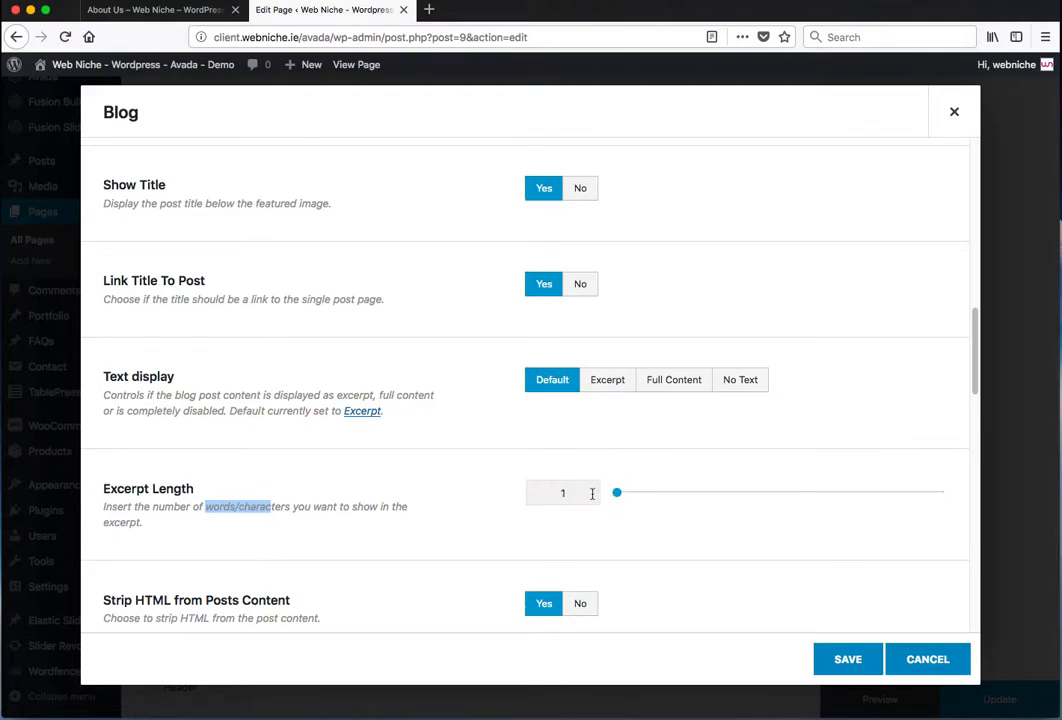
{"action": "left_click", "coordinate": [578, 493]}
{"action": "type", "text": "0"}
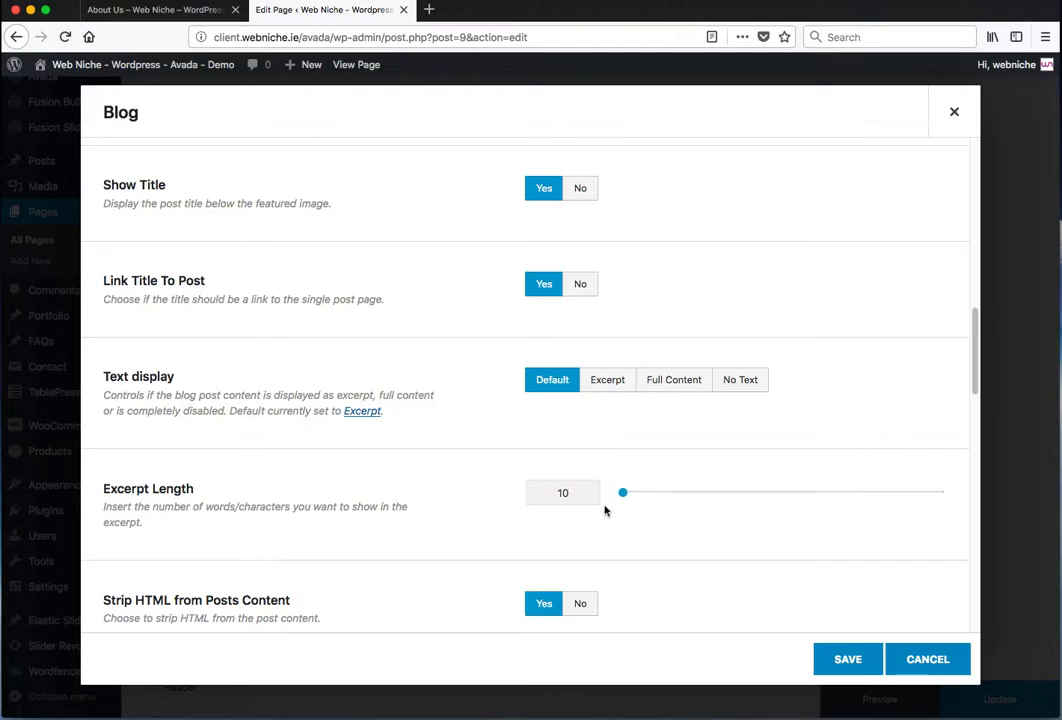
Review the Blog element's remaining options, from meta info, author, categories and tags to pagination, padding and visibility.
{"action": "scroll", "coordinate": [415, 495], "scroll_direction": "down", "scroll_amount": 8}
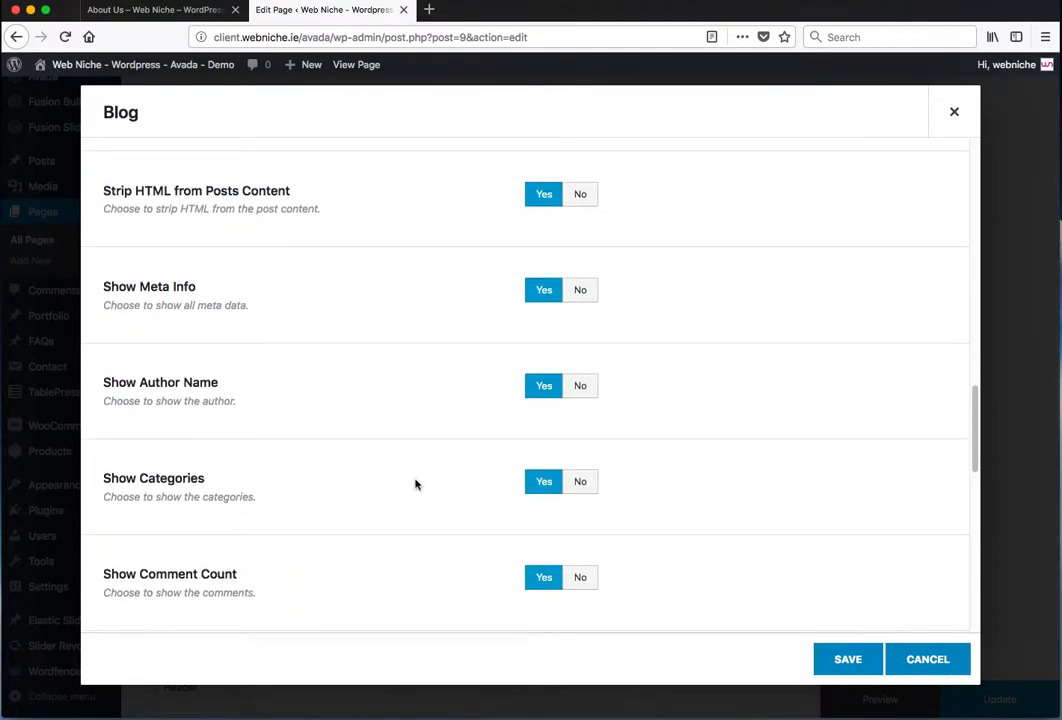
{"action": "scroll", "coordinate": [416, 484], "scroll_direction": "down", "scroll_amount": 1}
{"action": "scroll", "coordinate": [415, 480], "scroll_direction": "up", "scroll_amount": 3}
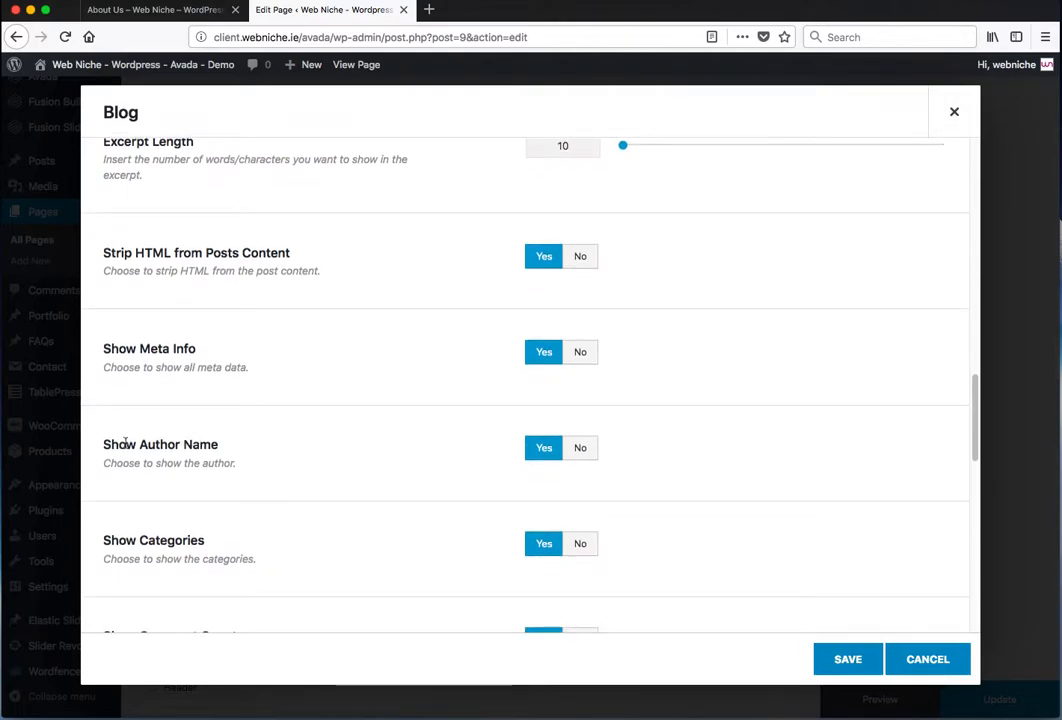
{"action": "scroll", "coordinate": [264, 452], "scroll_direction": "down", "scroll_amount": 5}
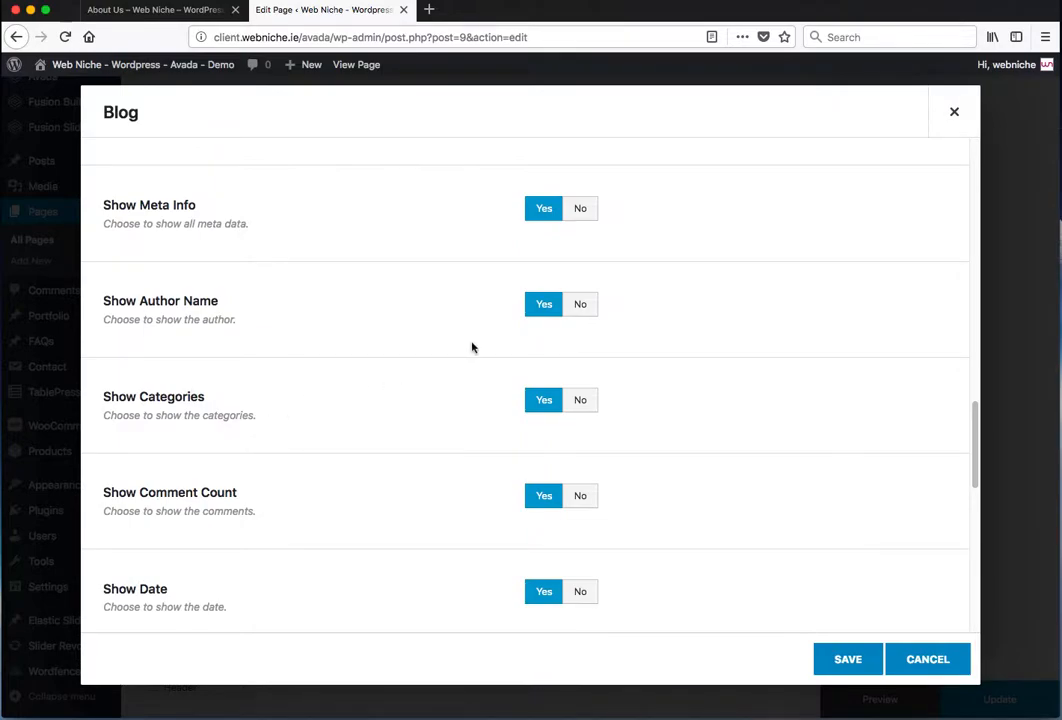
{"action": "scroll", "coordinate": [474, 396], "scroll_direction": "down", "scroll_amount": 8}
{"action": "scroll", "coordinate": [474, 396], "scroll_direction": "down", "scroll_amount": 6}
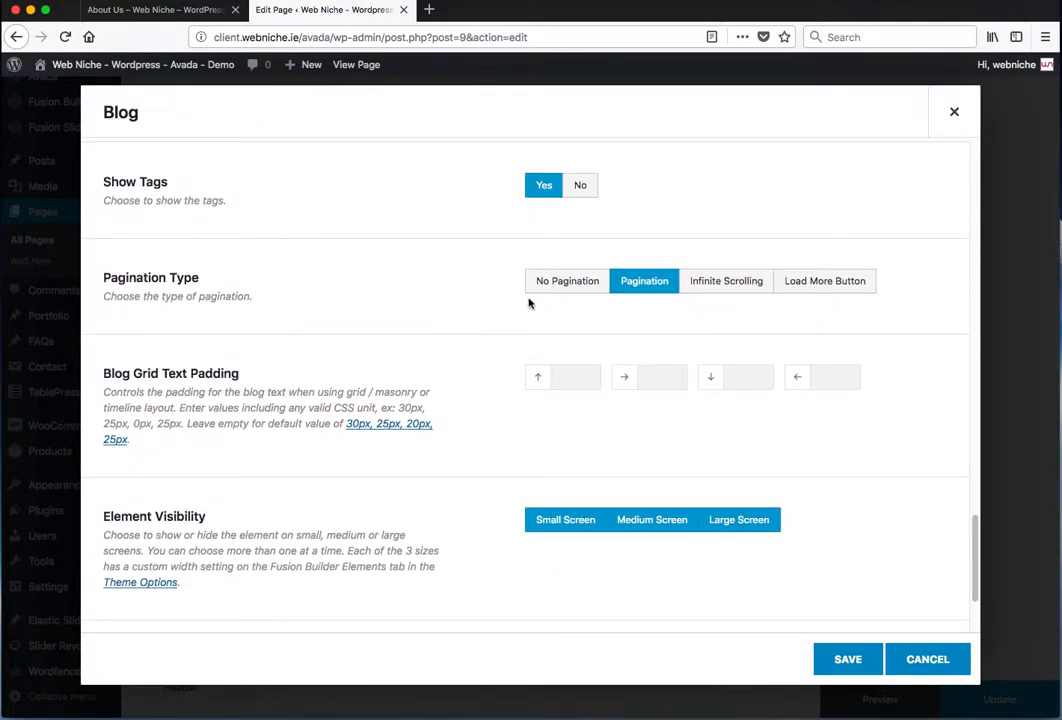
{"action": "scroll", "coordinate": [936, 446], "scroll_direction": "down", "scroll_amount": 4}
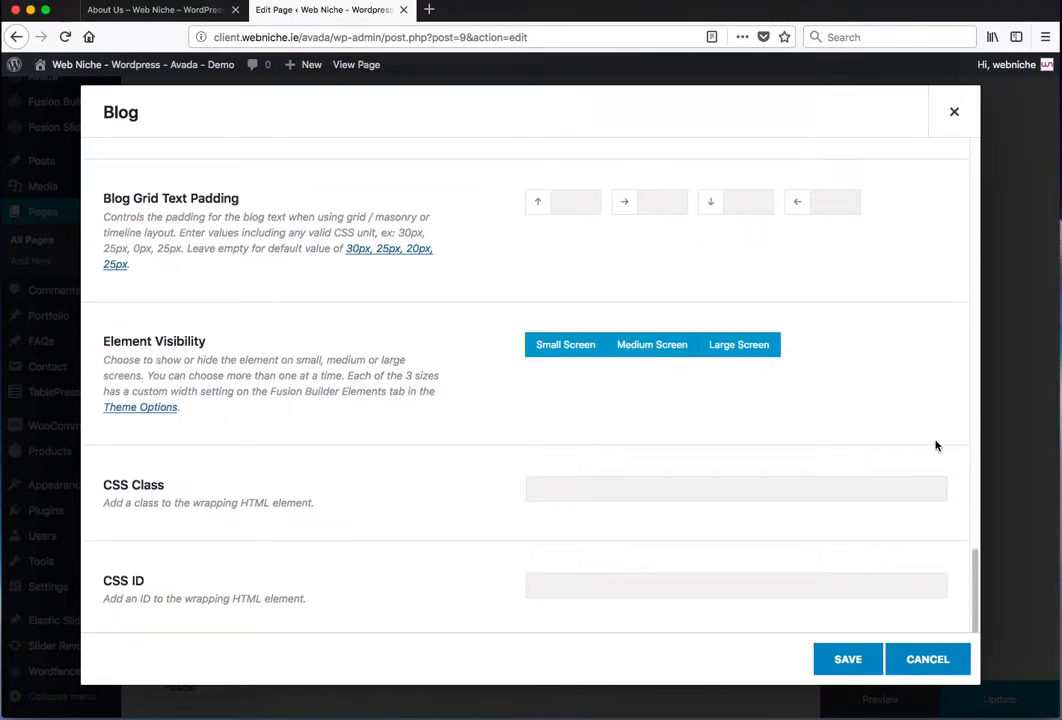
{"action": "scroll", "coordinate": [936, 446], "scroll_direction": "up", "scroll_amount": 7}
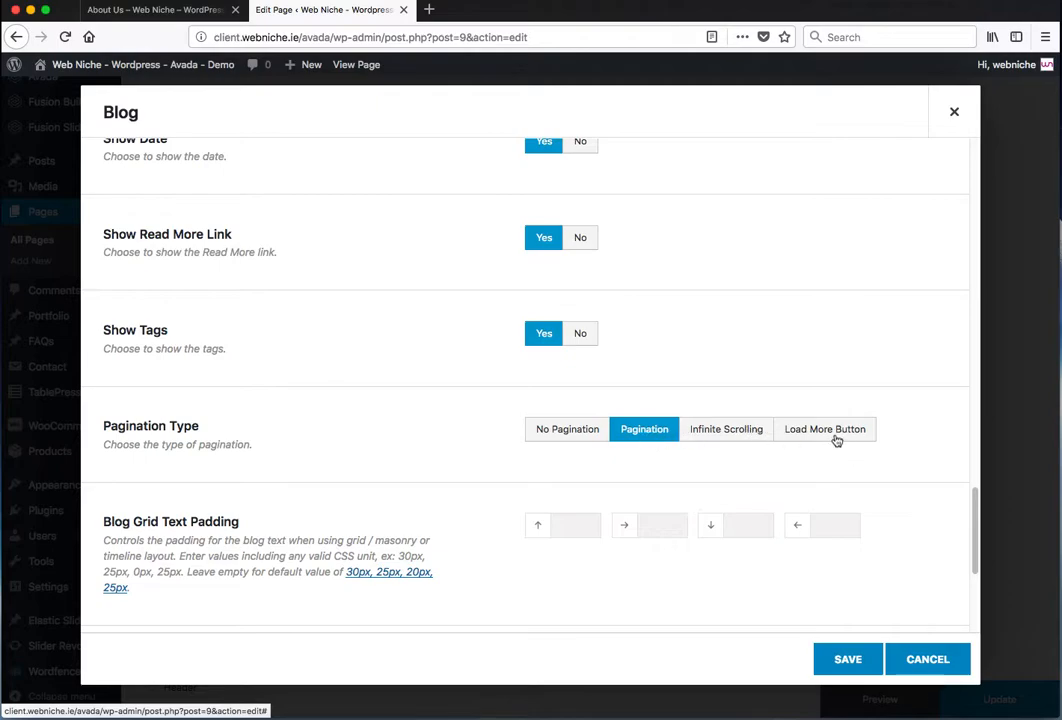
Check the posts per page setting and set the Blog element's pagination type to Load More Button.
{"action": "left_click_drag", "start_coordinate": [975, 525], "coordinate": [946, 188]}
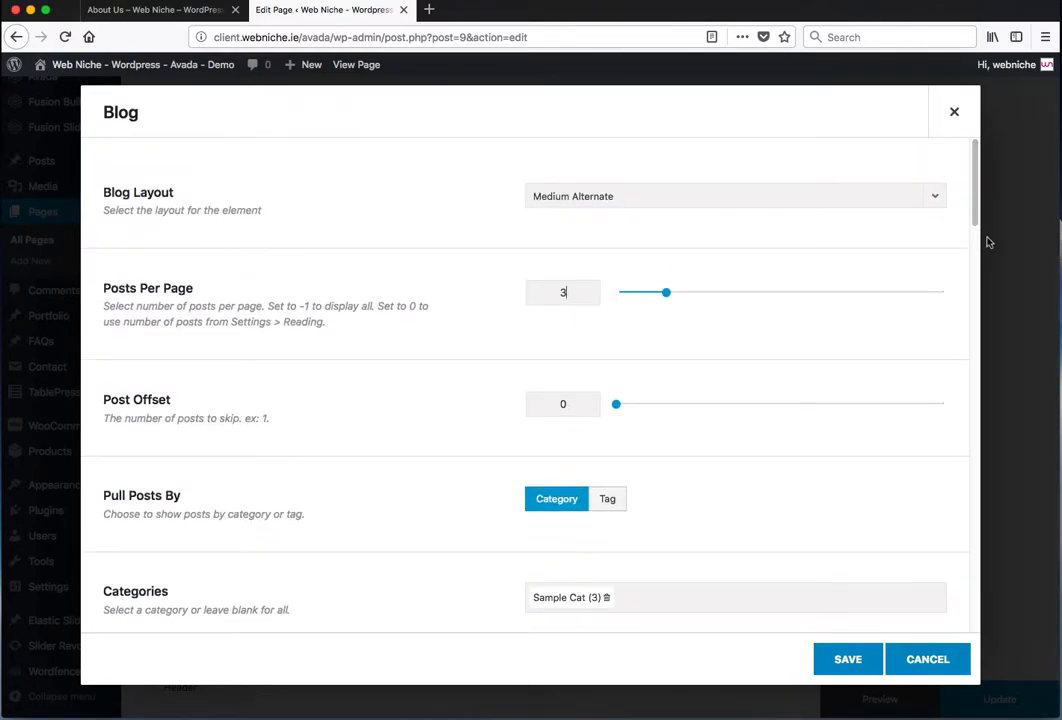
{"action": "left_click_drag", "start_coordinate": [973, 171], "coordinate": [977, 538]}
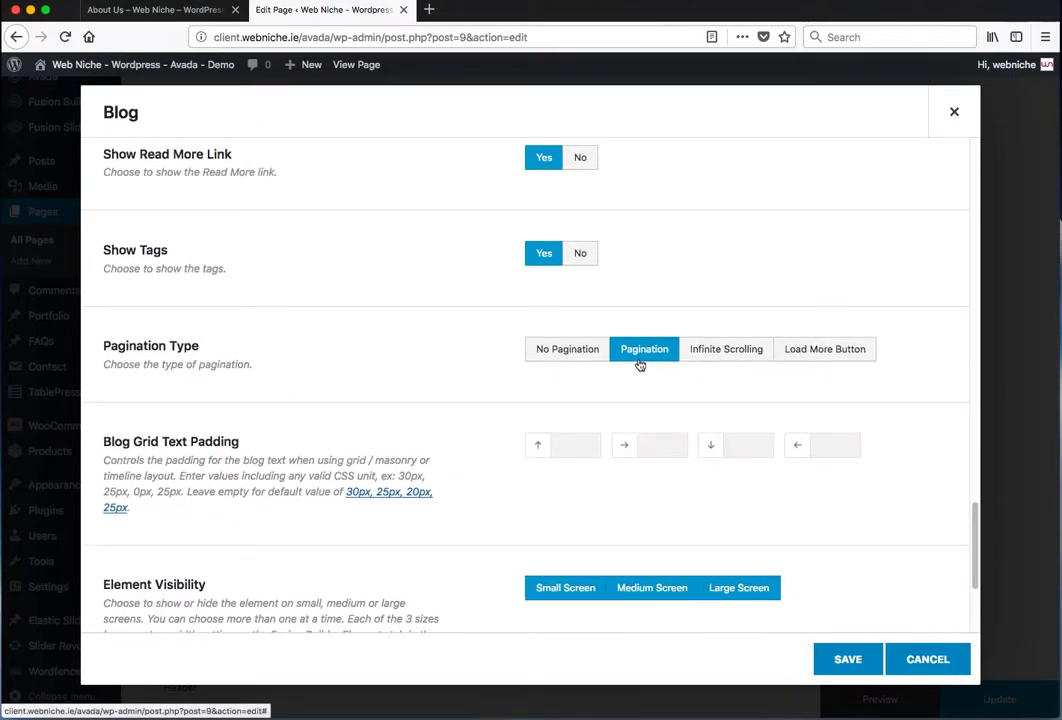
{"action": "left_click", "coordinate": [813, 351]}
Set the posts per page to 2 and save the Blog element.
{"action": "left_click_drag", "start_coordinate": [965, 521], "coordinate": [957, 167]}
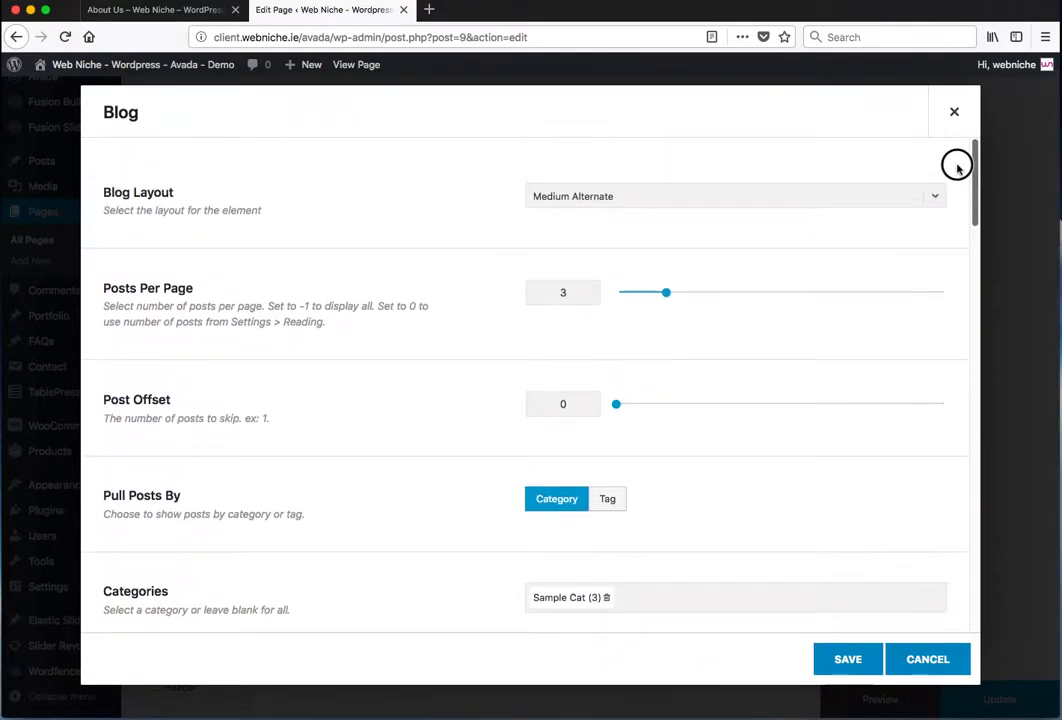
{"action": "mouse_move", "coordinate": [667, 292]}
{"action": "left_mouse_down"}
{"action": "mouse_move", "coordinate": [733, 294]}
{"action": "mouse_move", "coordinate": [653, 293]}
{"action": "left_mouse_up"}
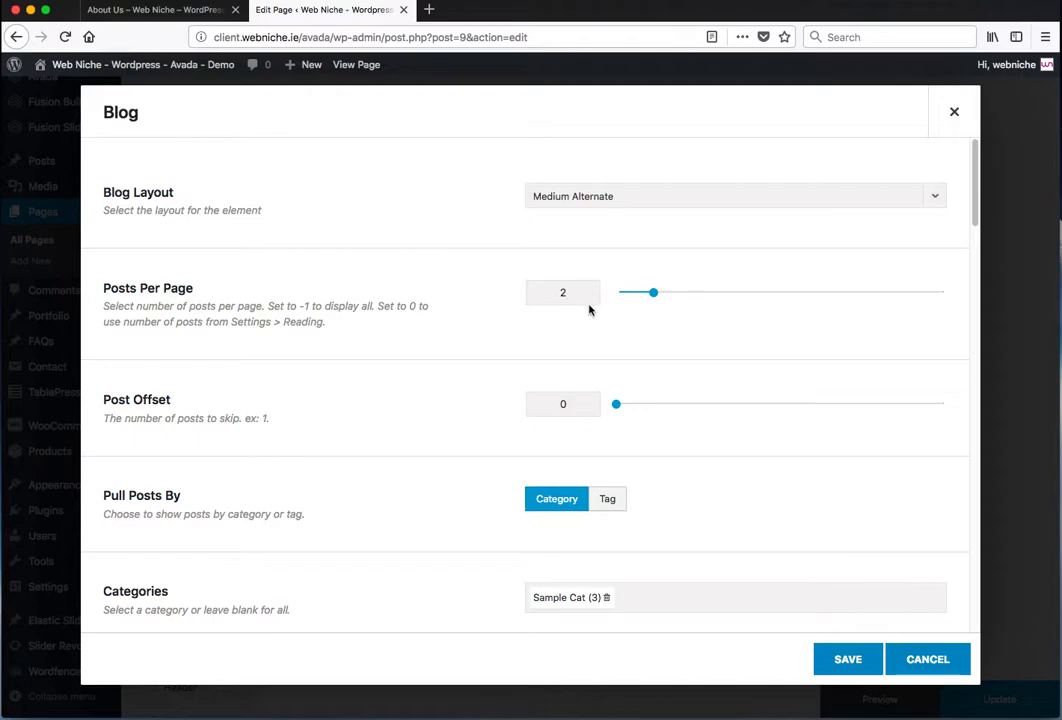
{"action": "left_click", "coordinate": [843, 660]}
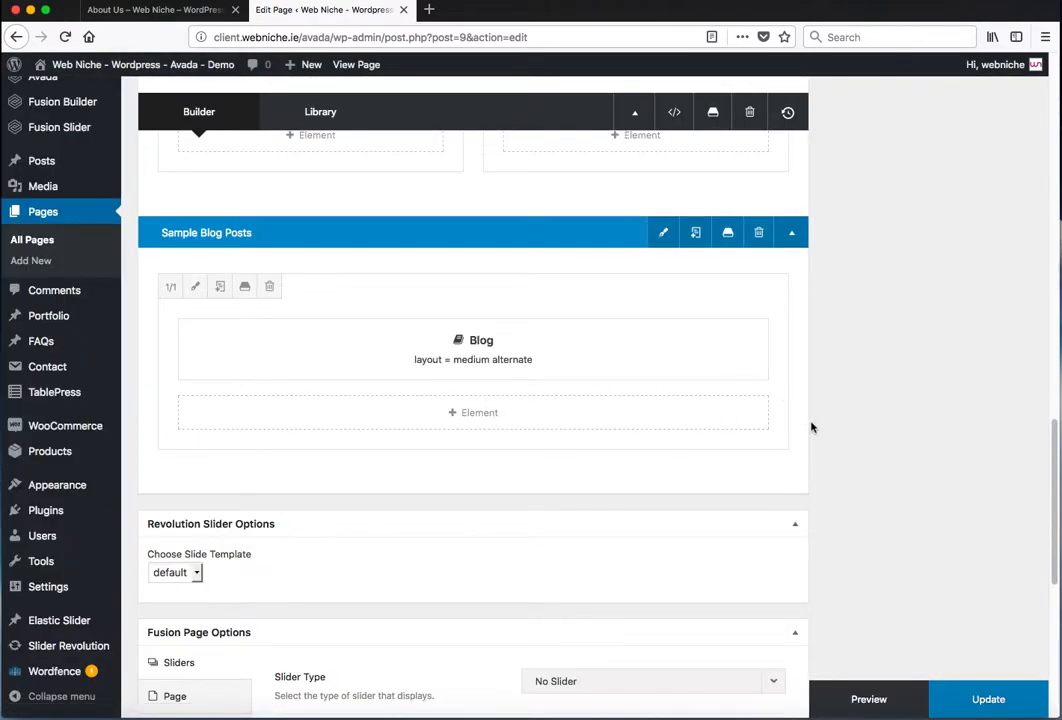
Update the About Us page and reload its live version.
{"action": "left_click", "coordinate": [1008, 697]}
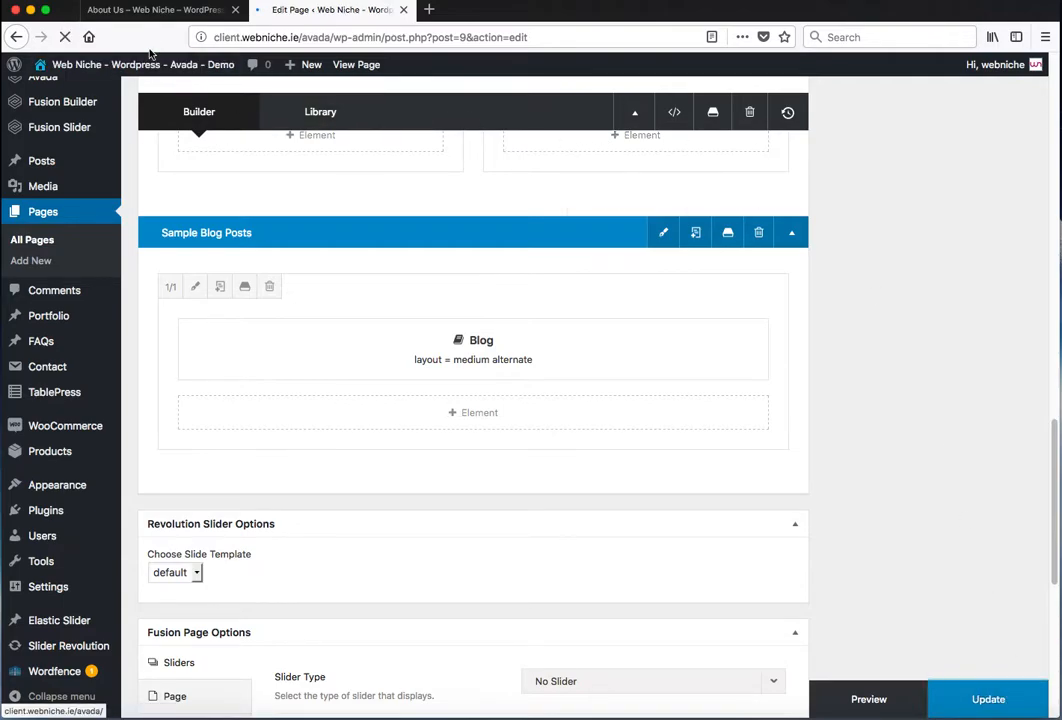
{"action": "left_click", "coordinate": [155, 12]}
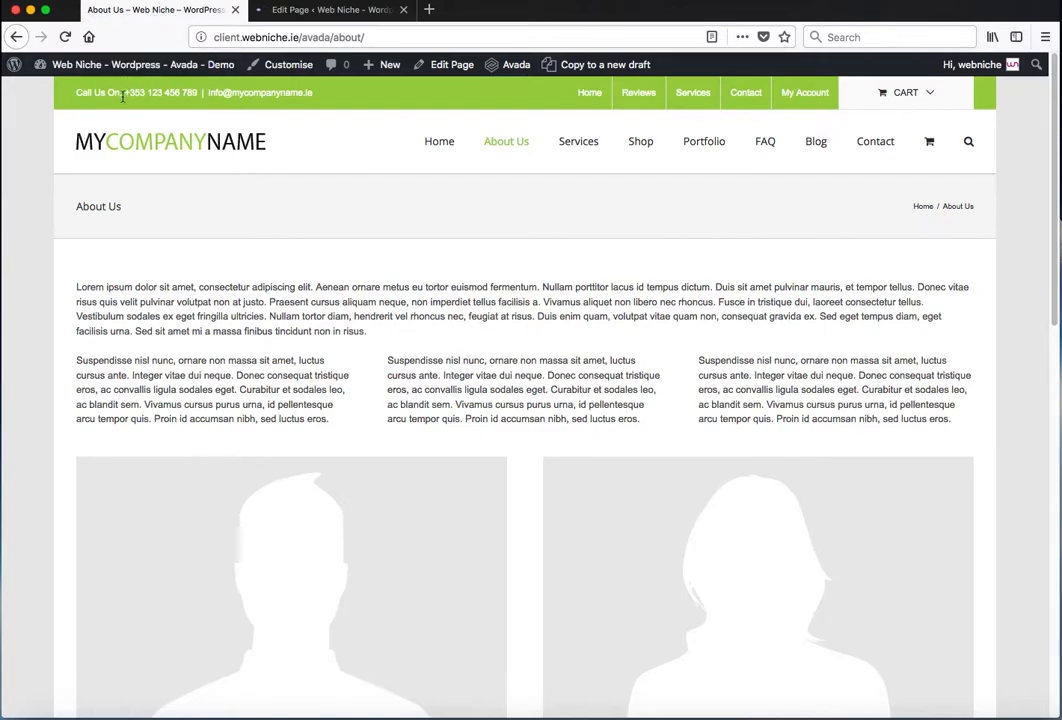
{"action": "left_click", "coordinate": [66, 38]}
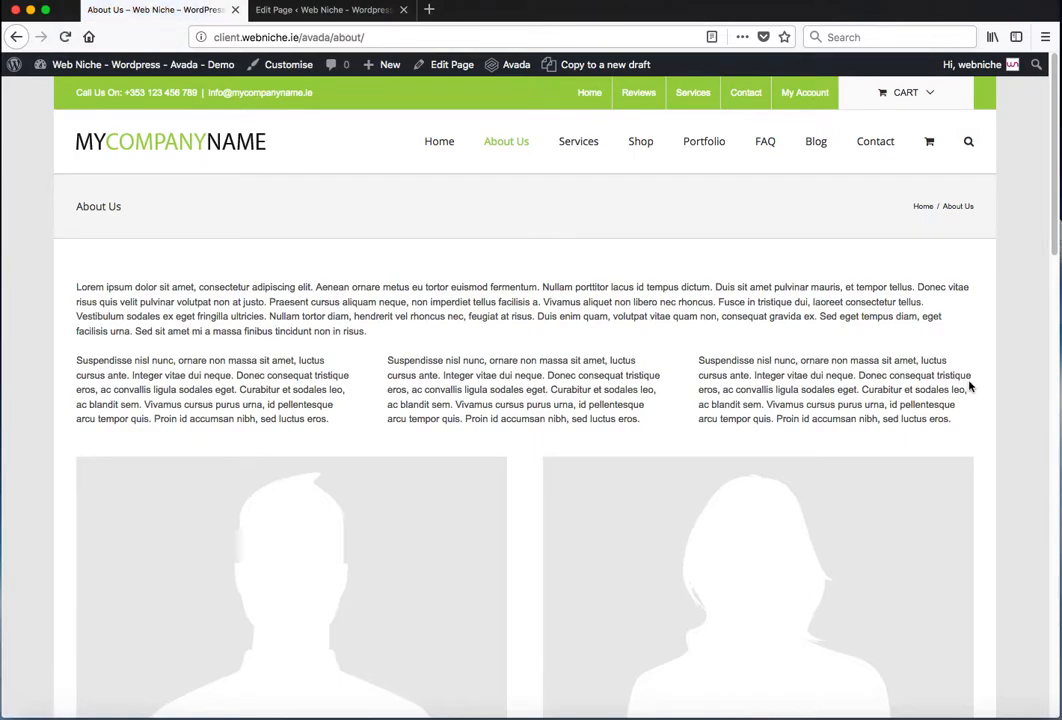
Examine the blog posts below the team profiles on the live About Us page and load more posts.
{"action": "scroll", "coordinate": [968, 386], "scroll_direction": "down", "scroll_amount": 10}
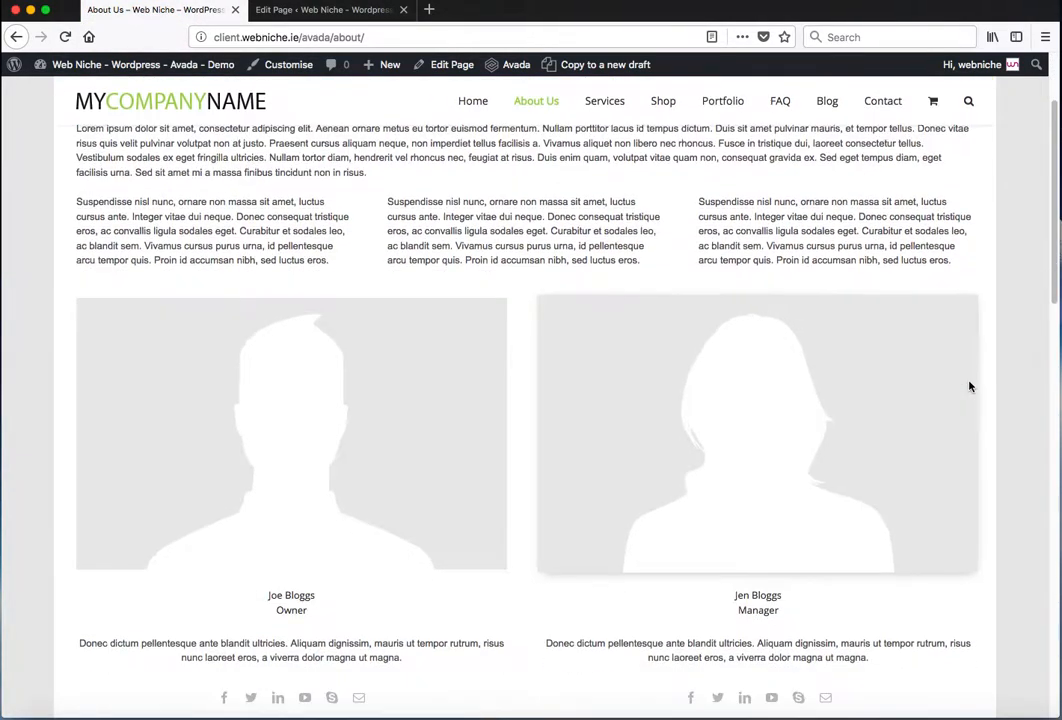
{"action": "scroll", "coordinate": [988, 392], "scroll_direction": "down", "scroll_amount": 8}
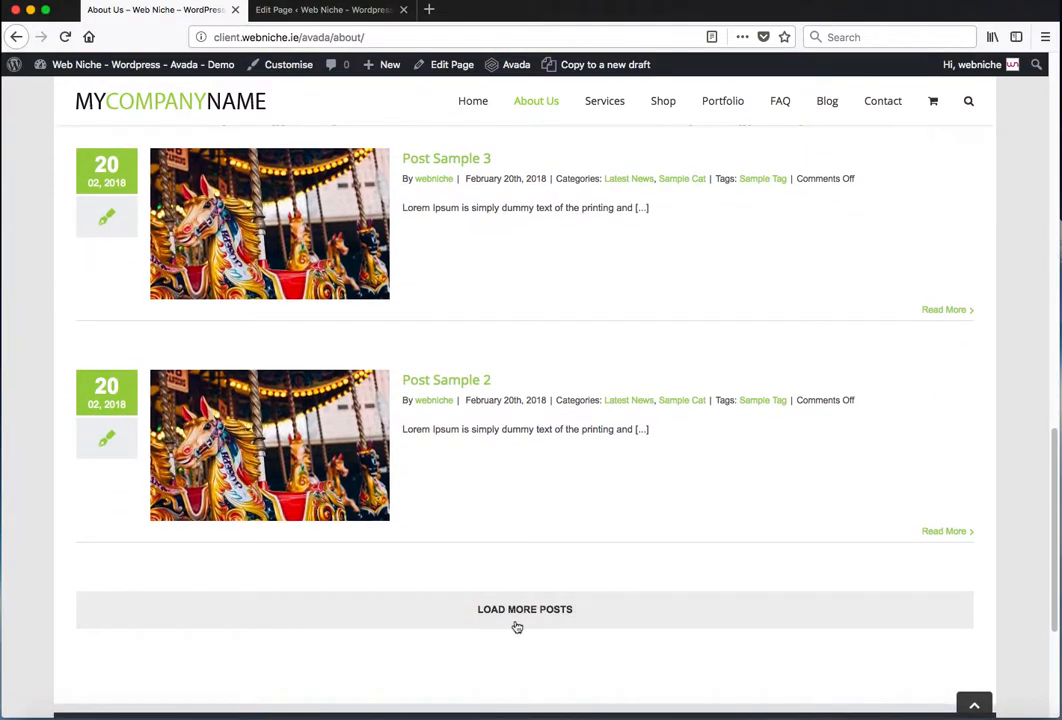
{"action": "left_click", "coordinate": [537, 622]}
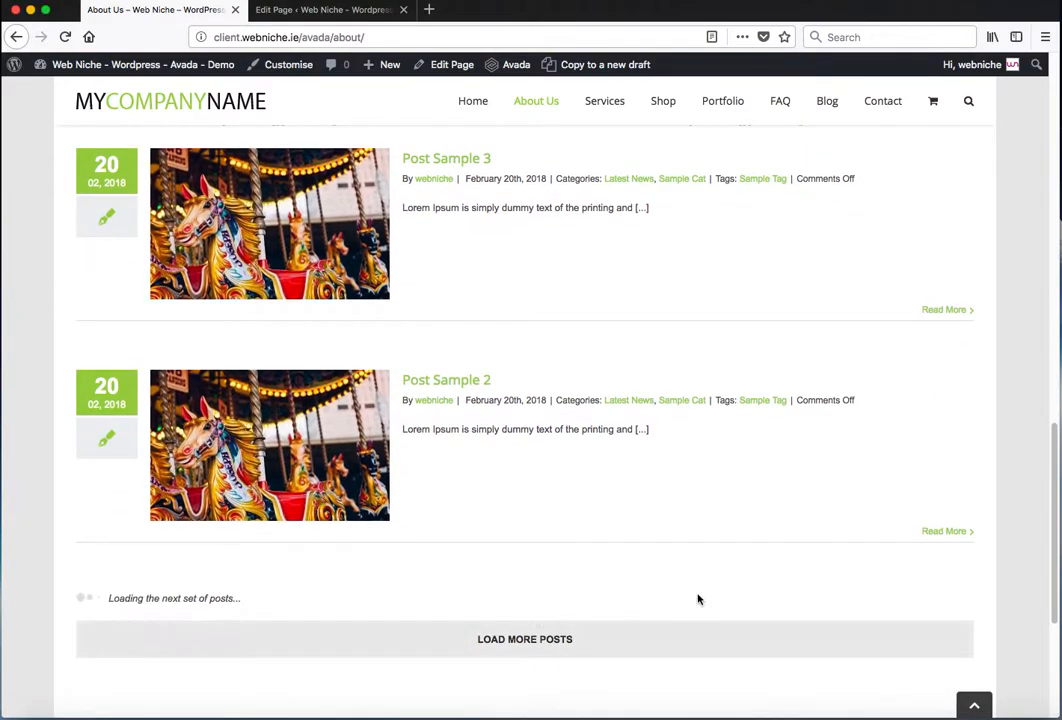
{"action": "scroll", "coordinate": [759, 574], "scroll_direction": "down", "scroll_amount": 2}
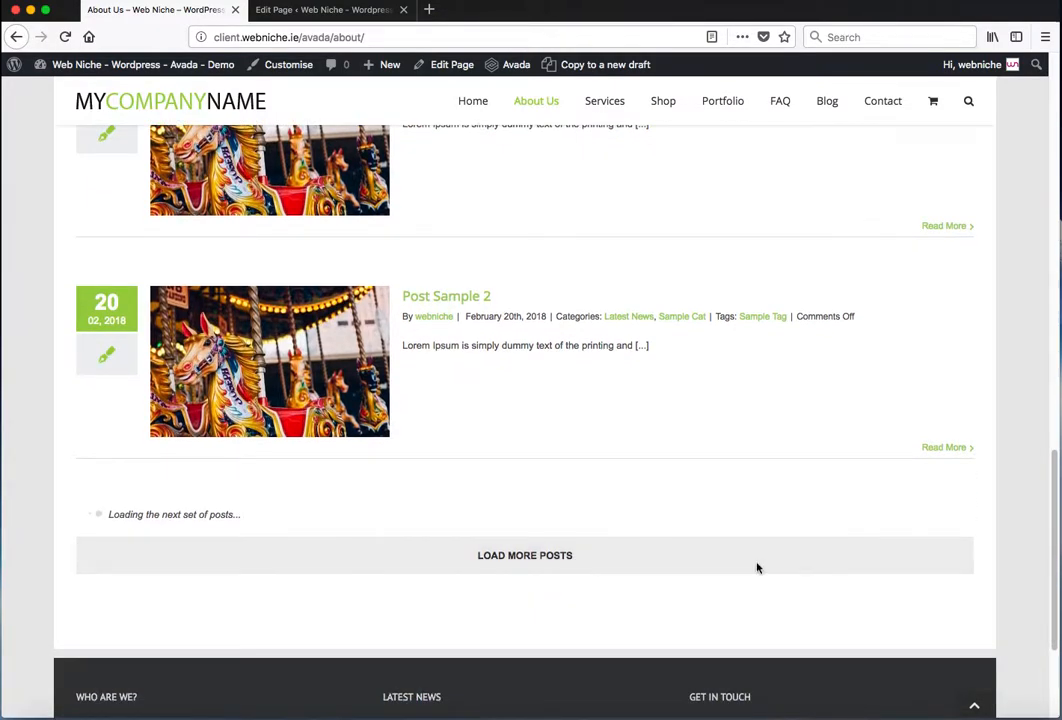
{"action": "scroll", "coordinate": [758, 560], "scroll_direction": "down", "scroll_amount": 3}
{"action": "scroll", "coordinate": [755, 540], "scroll_direction": "up", "scroll_amount": 5}
{"action": "scroll", "coordinate": [755, 529], "scroll_direction": "up", "scroll_amount": 3}
{"action": "scroll", "coordinate": [753, 528], "scroll_direction": "down", "scroll_amount": 6}
{"action": "scroll", "coordinate": [740, 450], "scroll_direction": "up", "scroll_amount": 1}
Reopen the Blog element in the Sample Blog Posts container and set its posts per page to 6.
{"action": "left_click", "coordinate": [360, 12]}
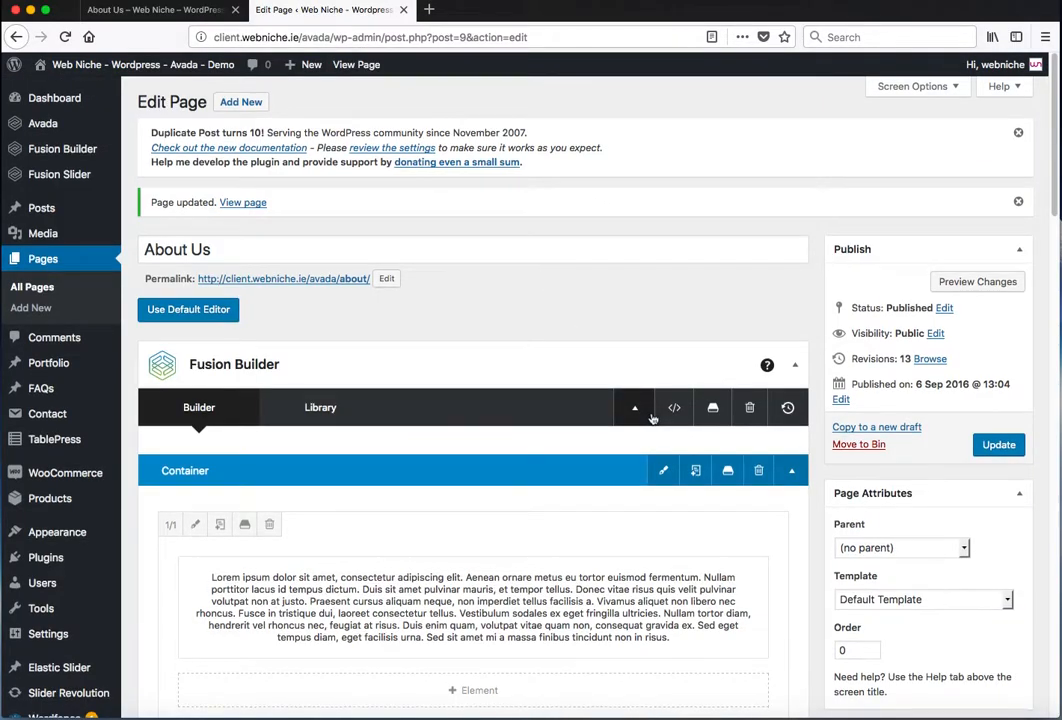
{"action": "scroll", "coordinate": [652, 419], "scroll_direction": "down", "scroll_amount": 15}
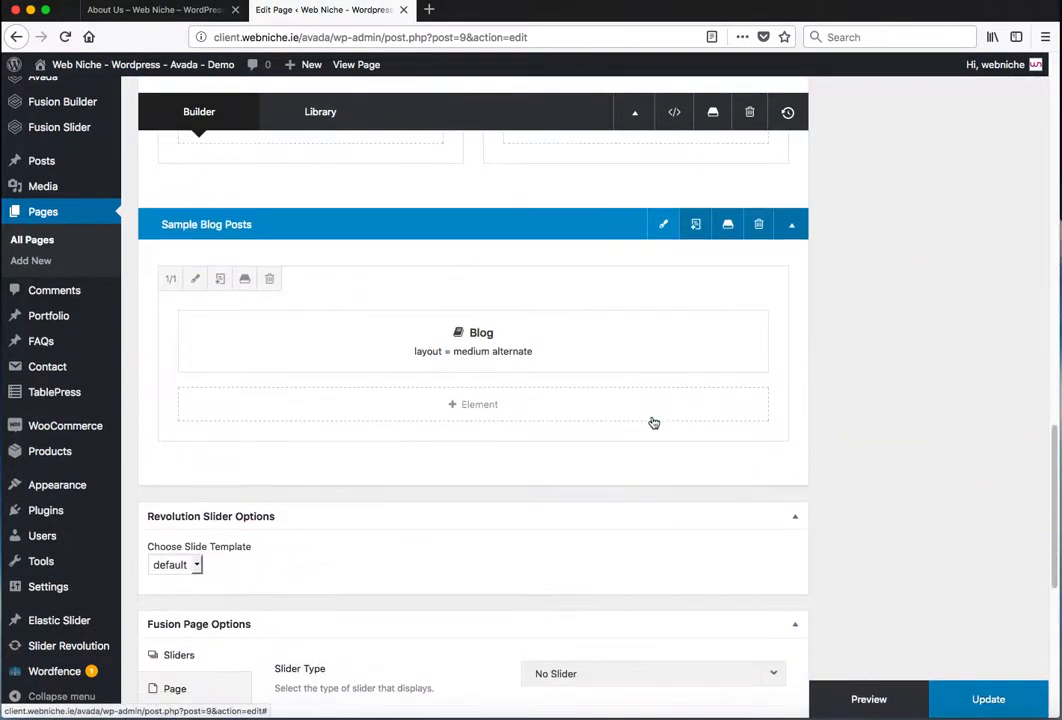
{"action": "mouse_move", "coordinate": [453, 346]}
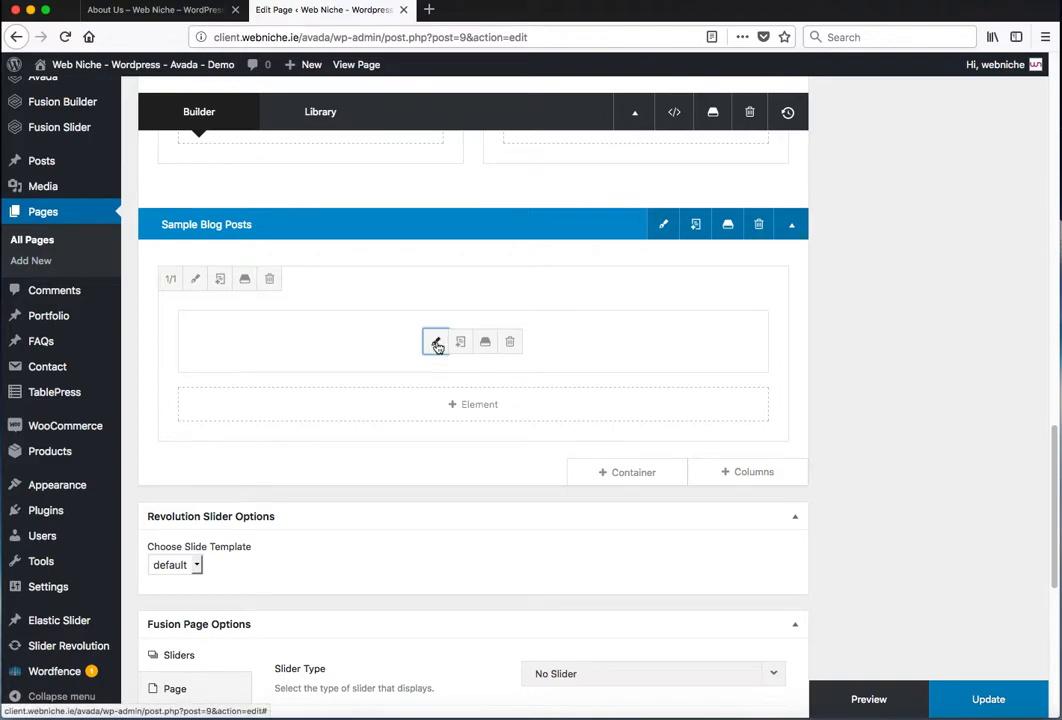
{"action": "left_click", "coordinate": [436, 343]}
{"action": "left_click_drag", "start_coordinate": [654, 293], "coordinate": [699, 290]}
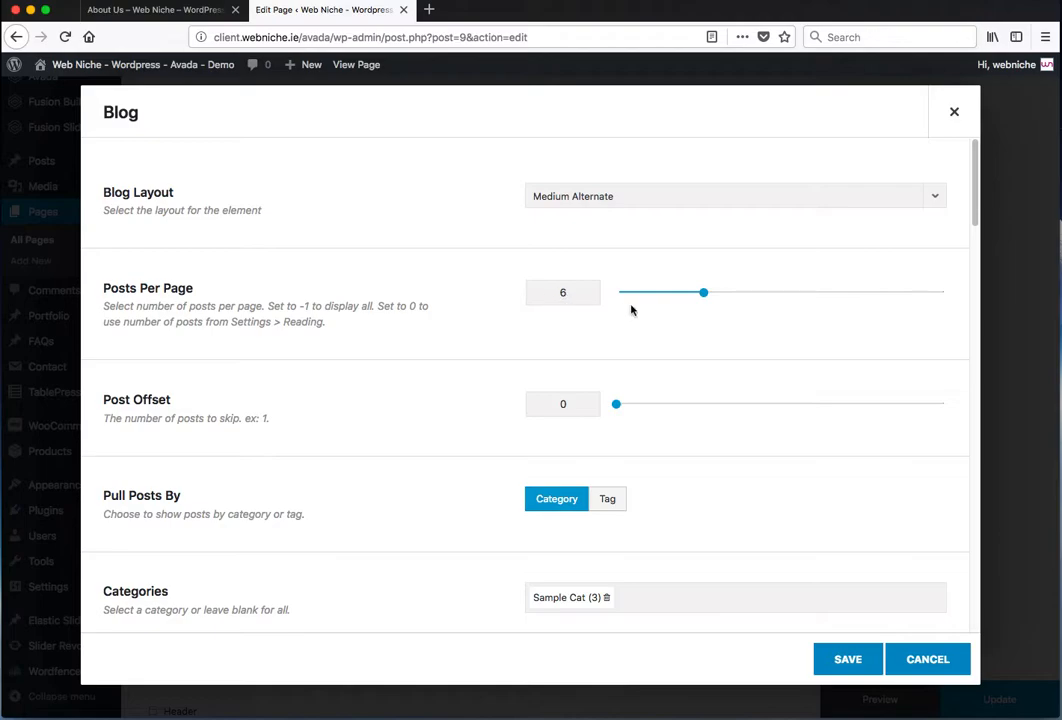
Set the Blog element to pull posts by tag and choose Sample Tag as the tag.
{"action": "scroll", "coordinate": [590, 403], "scroll_direction": "down", "scroll_amount": 3}
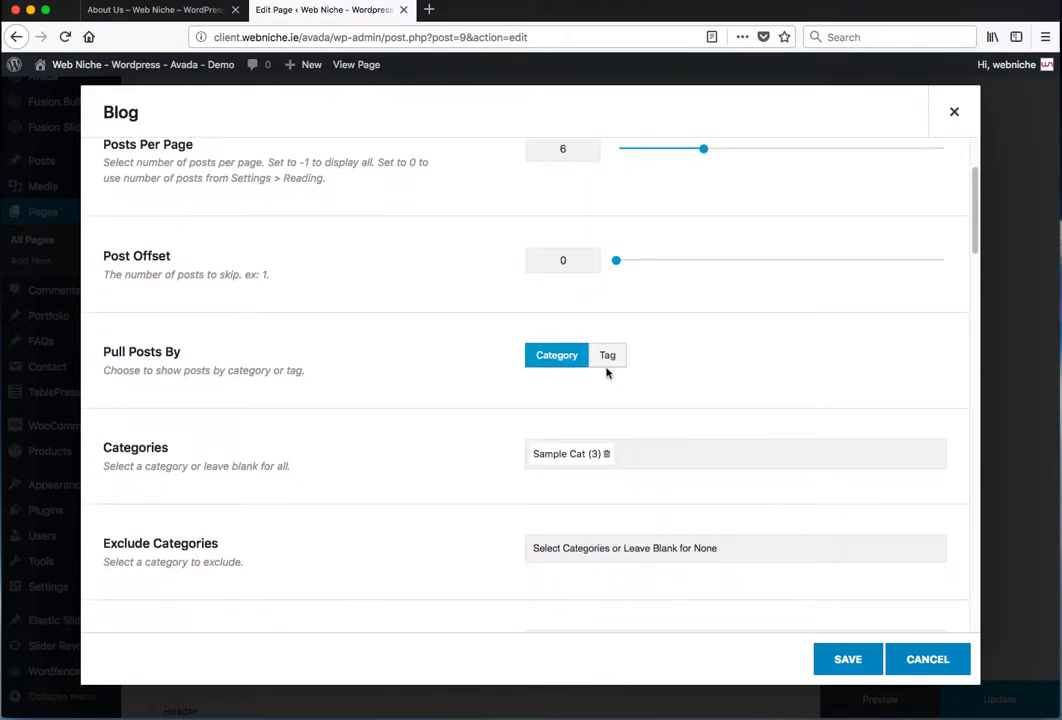
{"action": "left_click", "coordinate": [607, 364]}
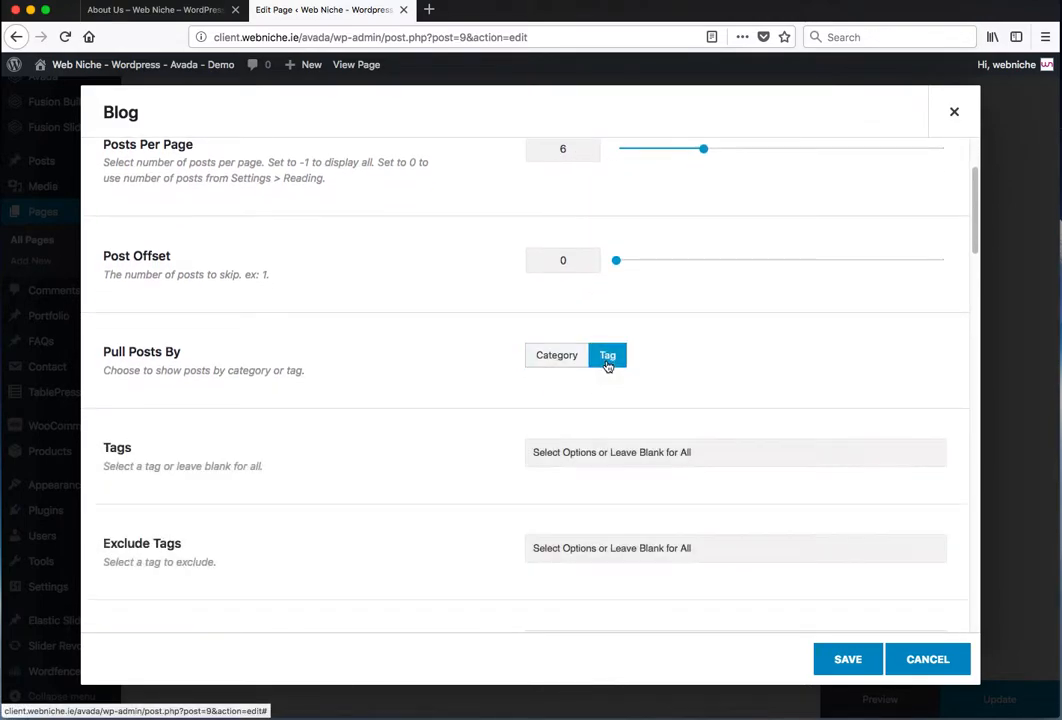
{"action": "left_click", "coordinate": [588, 457]}
{"action": "left_click", "coordinate": [567, 531]}
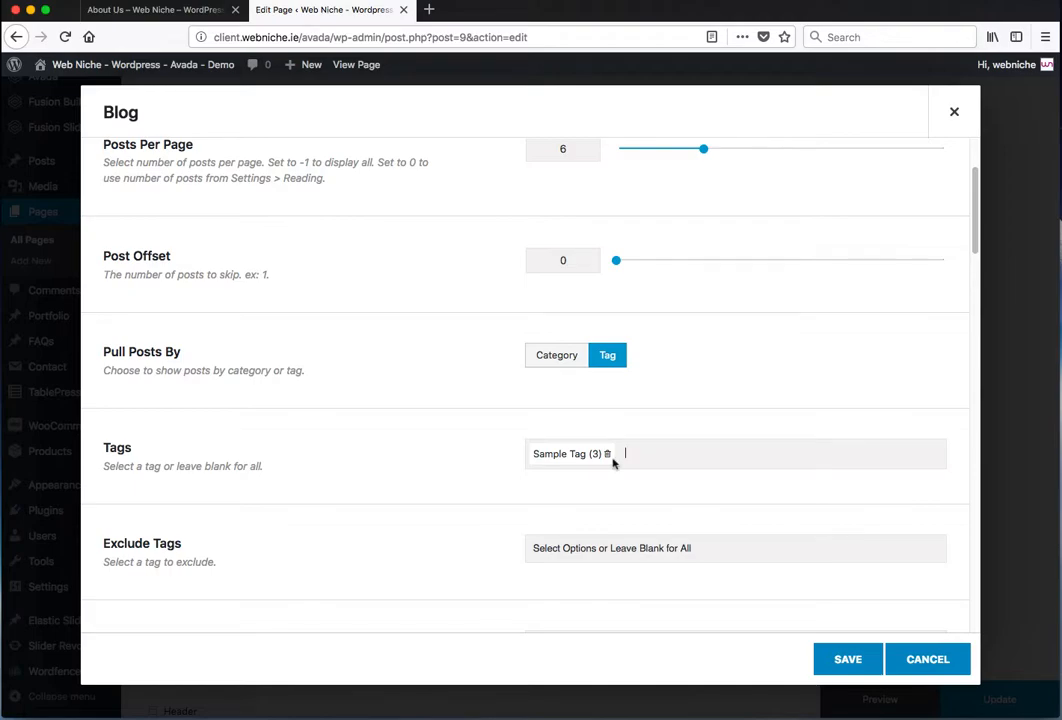
{"action": "scroll", "coordinate": [456, 484], "scroll_direction": "down", "scroll_amount": 3}
{"action": "left_click_drag", "start_coordinate": [126, 400], "coordinate": [253, 402]}
Change the Blog element's layout to Grid.
{"action": "scroll", "coordinate": [356, 420], "scroll_direction": "up", "scroll_amount": 6}
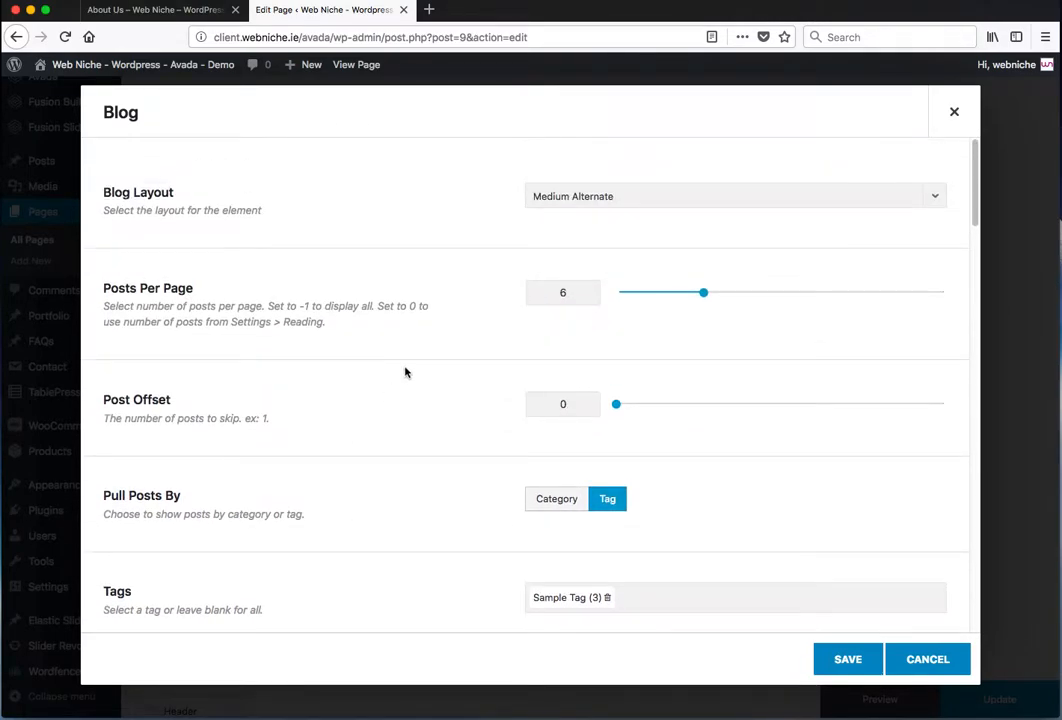
{"action": "left_click", "coordinate": [616, 200]}
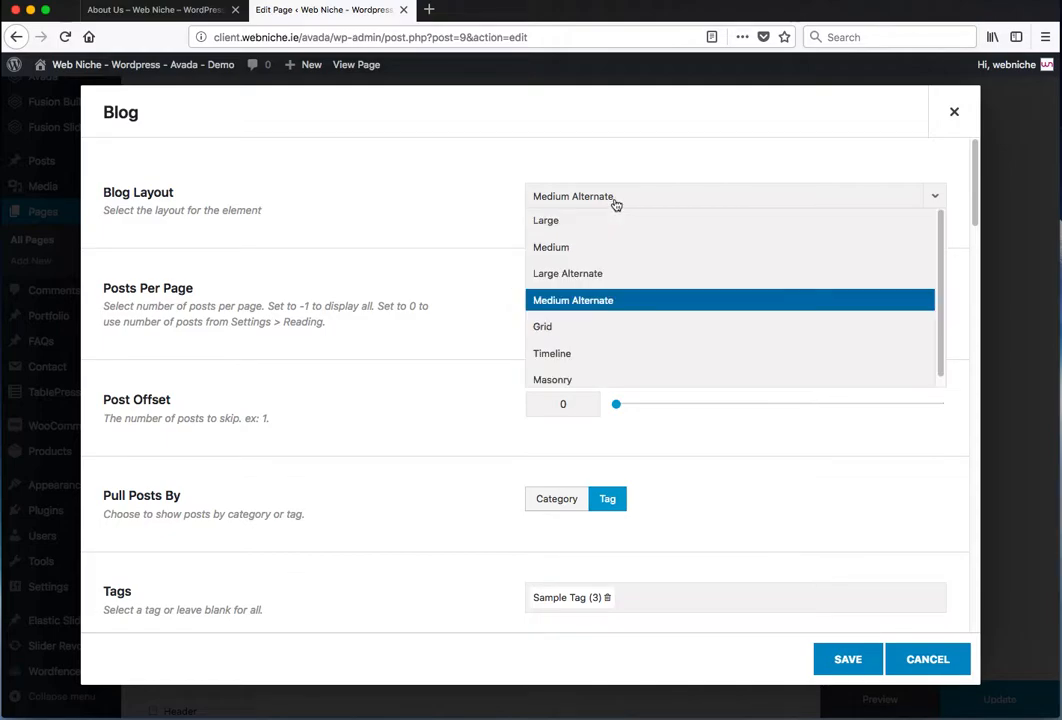
{"action": "left_click", "coordinate": [608, 327]}
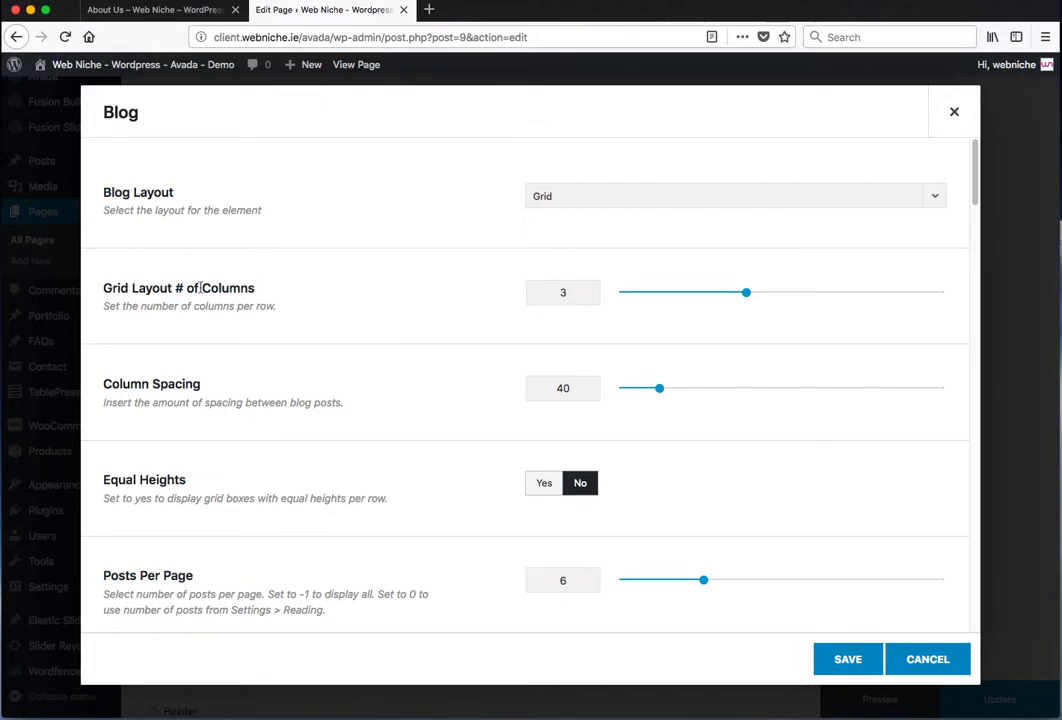
Review the Blog element's grid columns, posts per page, text display, meta and pagination settings.
{"action": "double_click", "coordinate": [541, 292]}
{"action": "scroll", "coordinate": [487, 324], "scroll_direction": "down", "scroll_amount": 2}
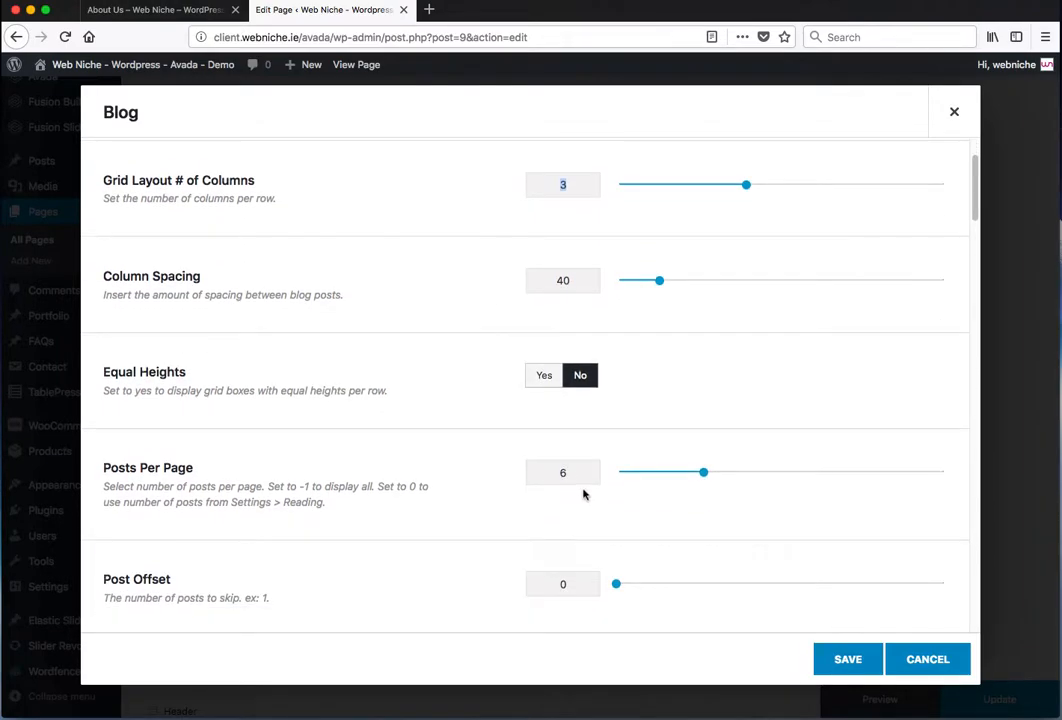
{"action": "left_click", "coordinate": [526, 466]}
{"action": "scroll", "coordinate": [510, 469], "scroll_direction": "down", "scroll_amount": 8}
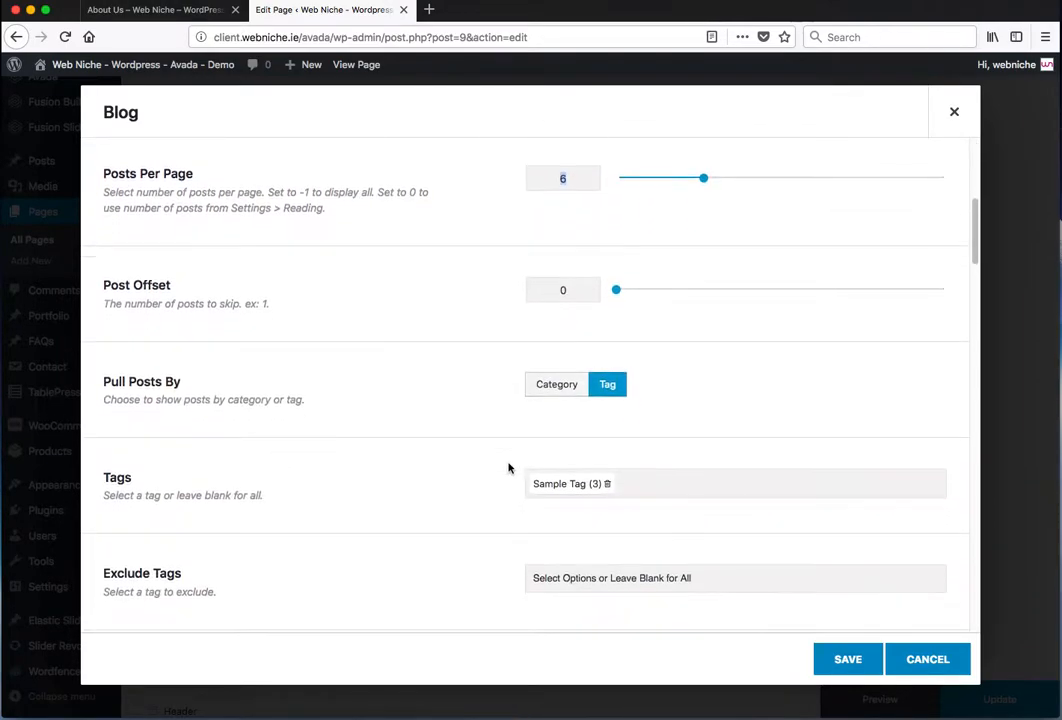
{"action": "scroll", "coordinate": [510, 465], "scroll_direction": "down", "scroll_amount": 15}
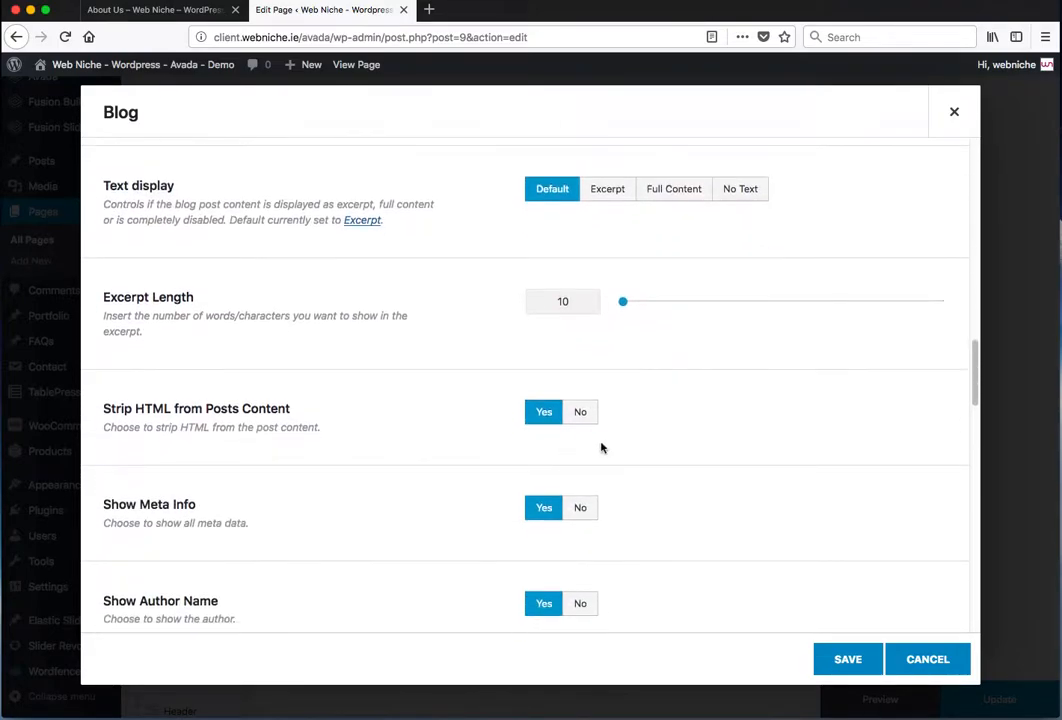
{"action": "scroll", "coordinate": [661, 339], "scroll_direction": "down", "scroll_amount": 16}
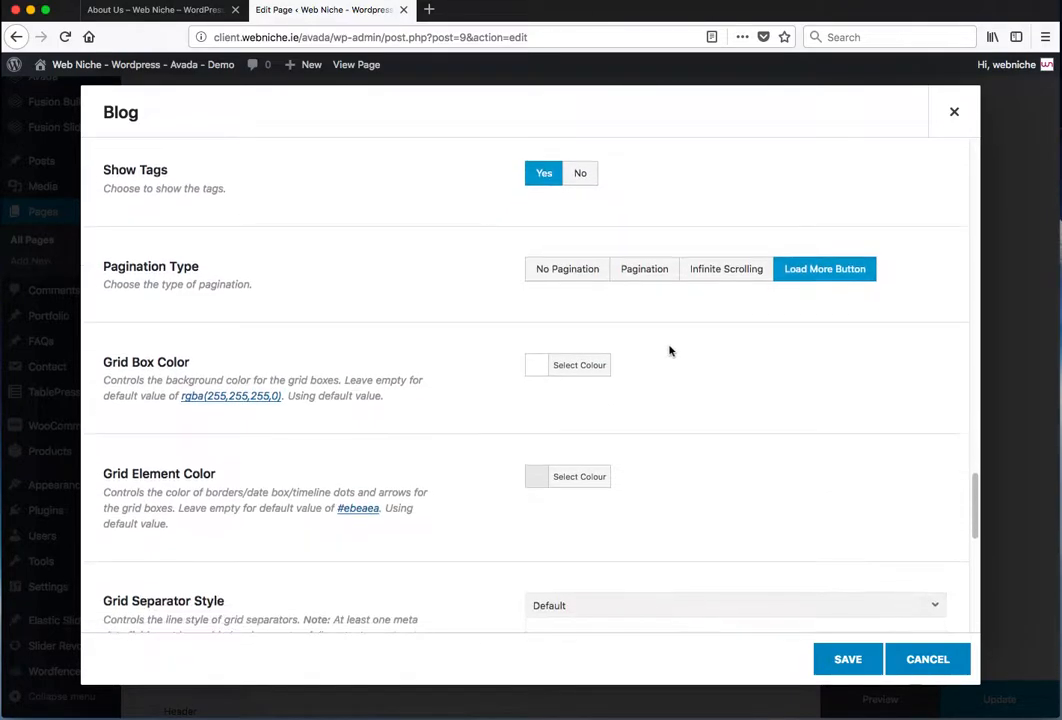
{"action": "scroll", "coordinate": [785, 402], "scroll_direction": "up", "scroll_amount": 5}
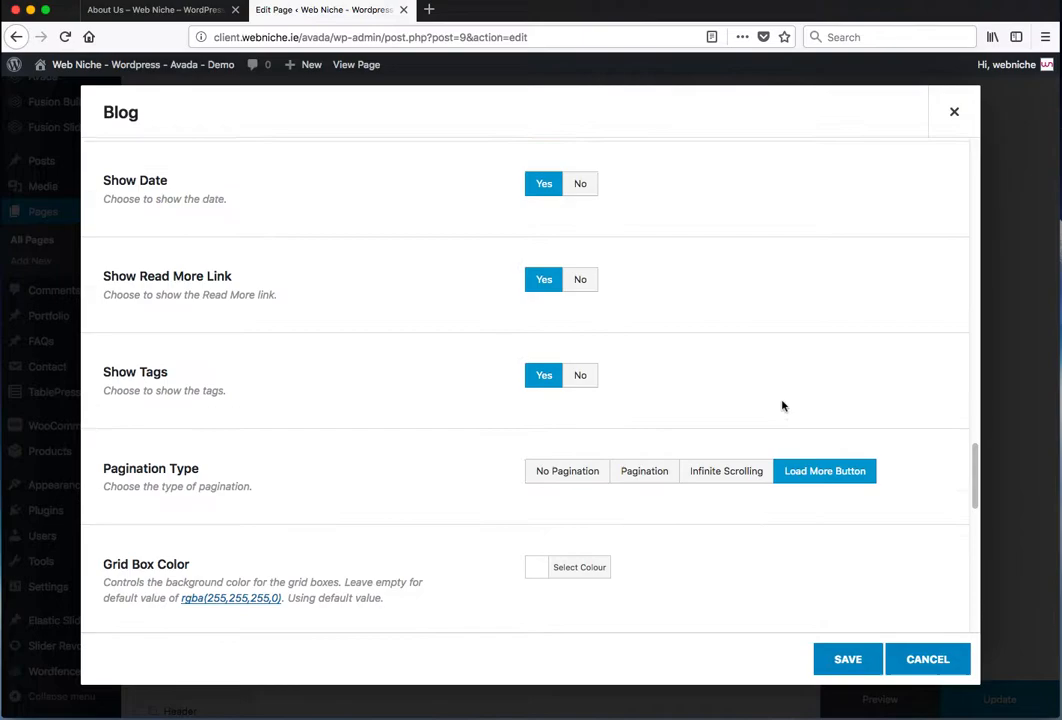
{"action": "scroll", "coordinate": [680, 388], "scroll_direction": "up", "scroll_amount": 15}
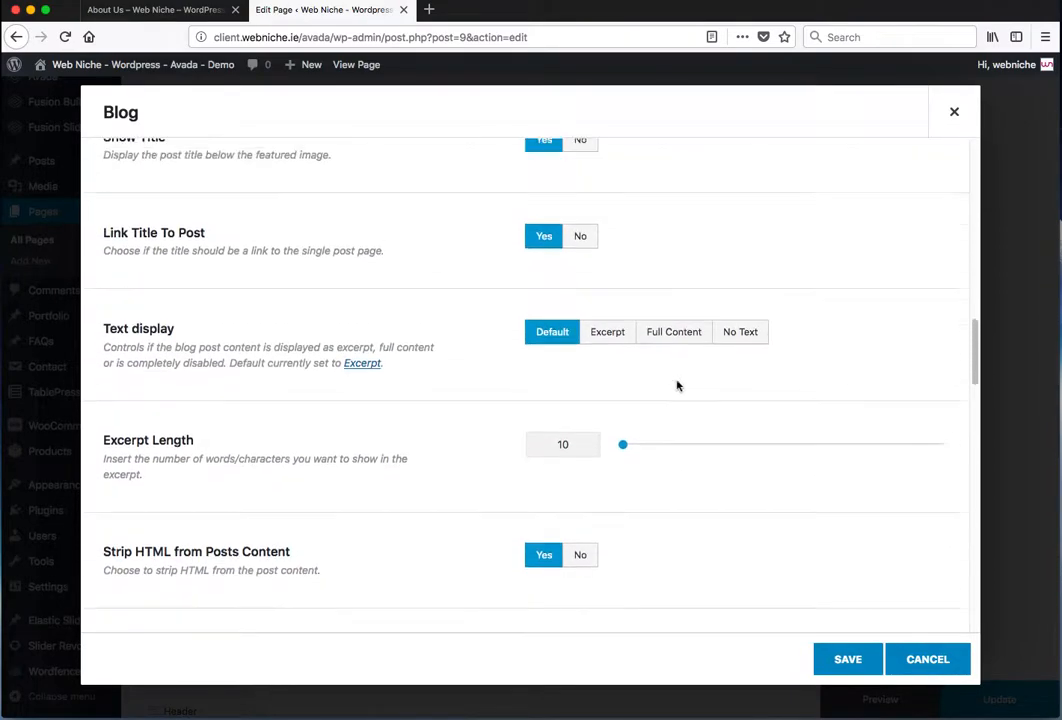
{"action": "scroll", "coordinate": [680, 388], "scroll_direction": "up", "scroll_amount": 10}
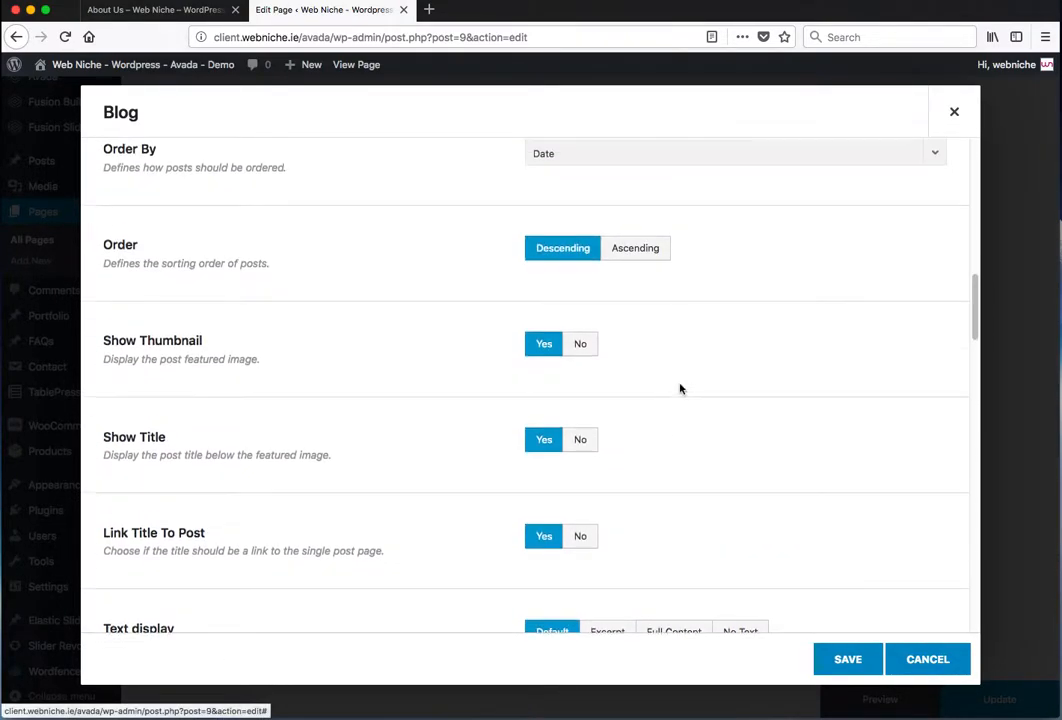
{"action": "scroll", "coordinate": [680, 390], "scroll_direction": "up", "scroll_amount": 6}
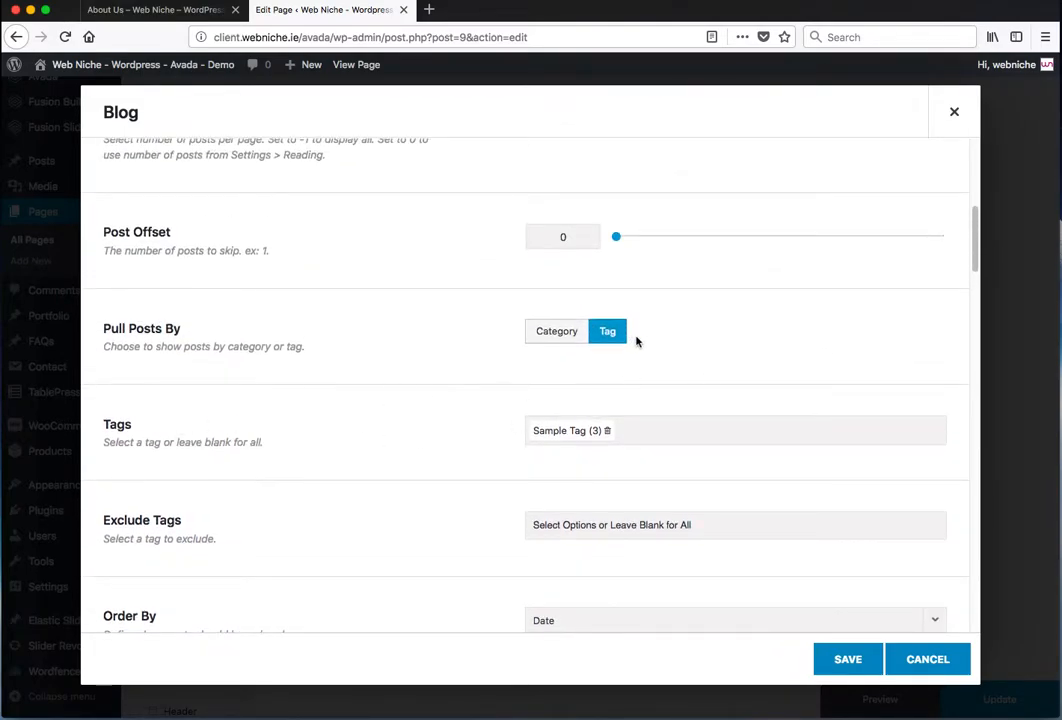
Save the Blog element, update the About Us page and reload its live version.
{"action": "left_click", "coordinate": [868, 663]}
{"action": "left_click", "coordinate": [991, 703]}
{"action": "left_click", "coordinate": [166, 14]}
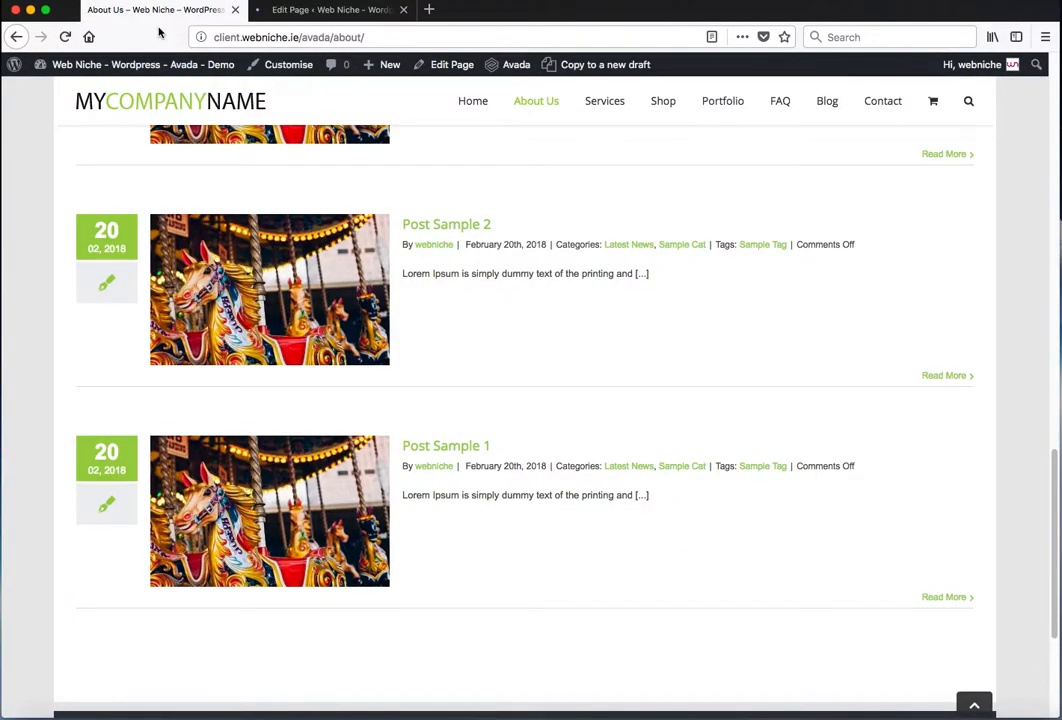
{"action": "left_click", "coordinate": [65, 37]}
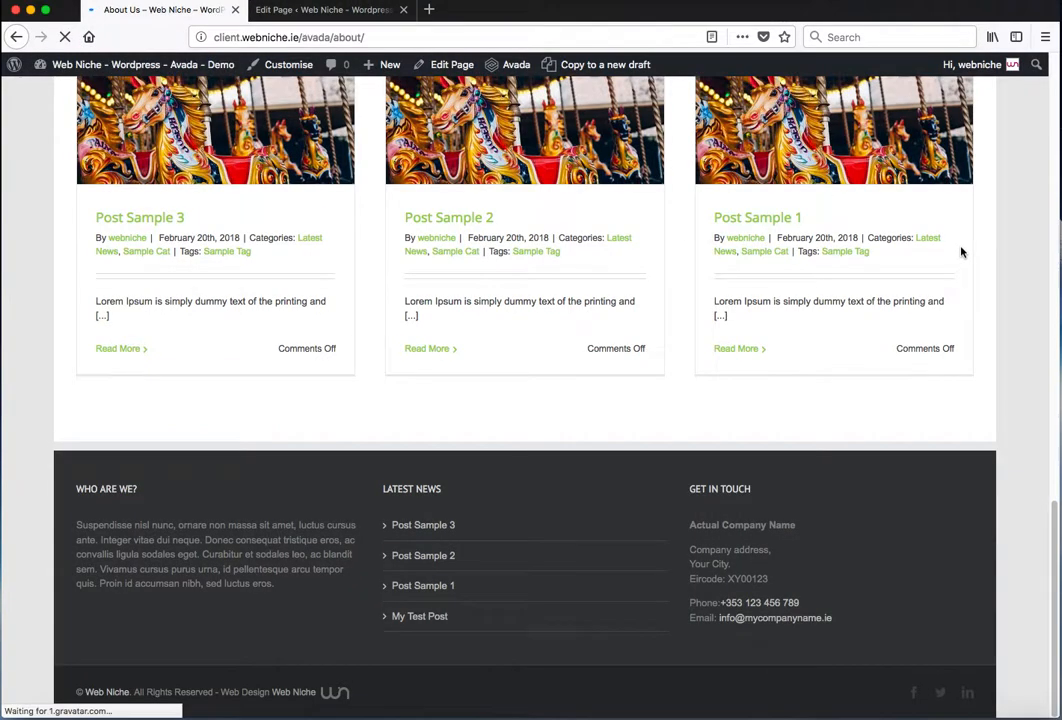
Examine the grid of blog posts and their excerpt text on the live About Us page.
{"action": "scroll", "coordinate": [980, 288], "scroll_direction": "up", "scroll_amount": 3}
{"action": "scroll", "coordinate": [981, 289], "scroll_direction": "up", "scroll_amount": 1}
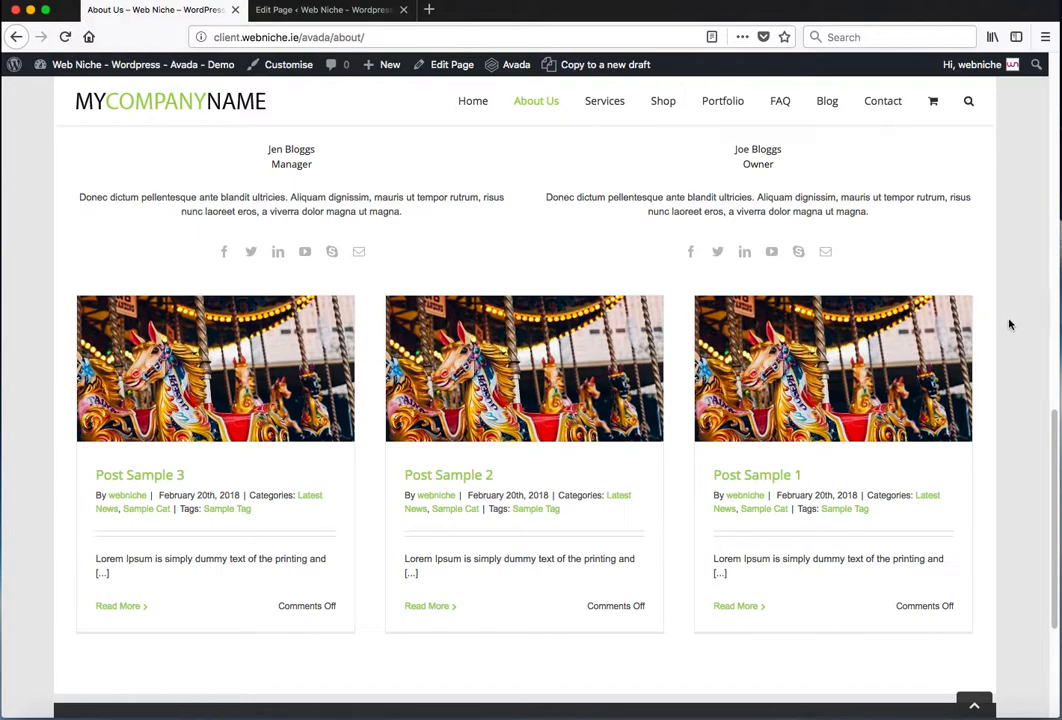
{"action": "scroll", "coordinate": [1006, 325], "scroll_direction": "down", "scroll_amount": 1}
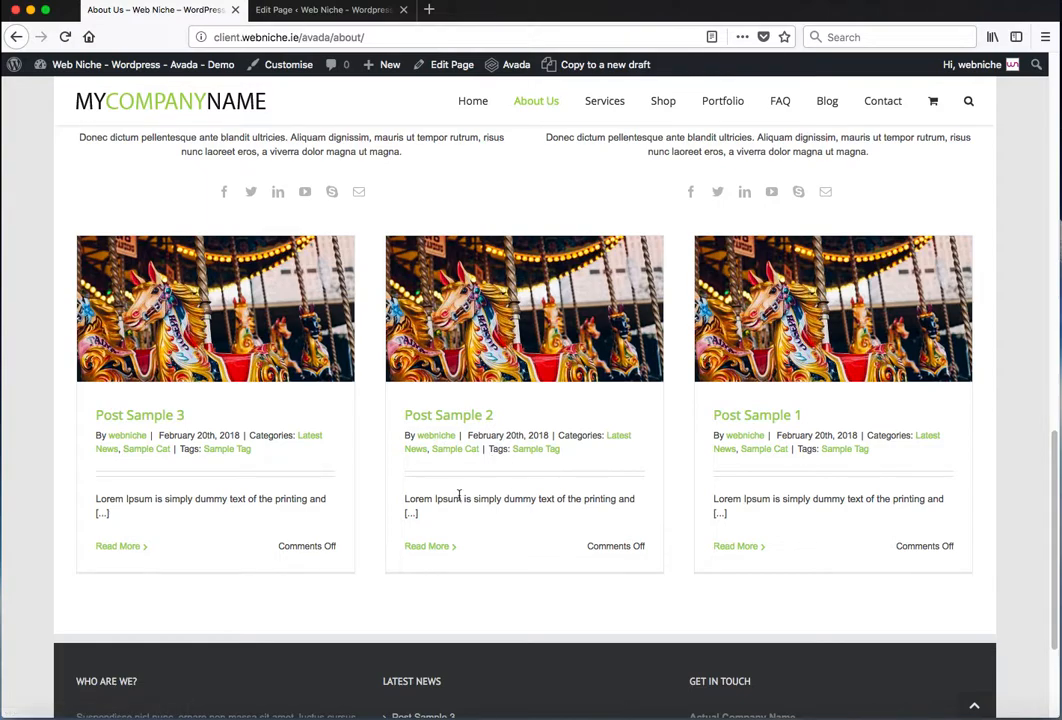
{"action": "left_click_drag", "start_coordinate": [406, 499], "coordinate": [624, 493]}
{"action": "left_click", "coordinate": [775, 493]}
{"action": "left_click_drag", "start_coordinate": [740, 500], "coordinate": [806, 499]}
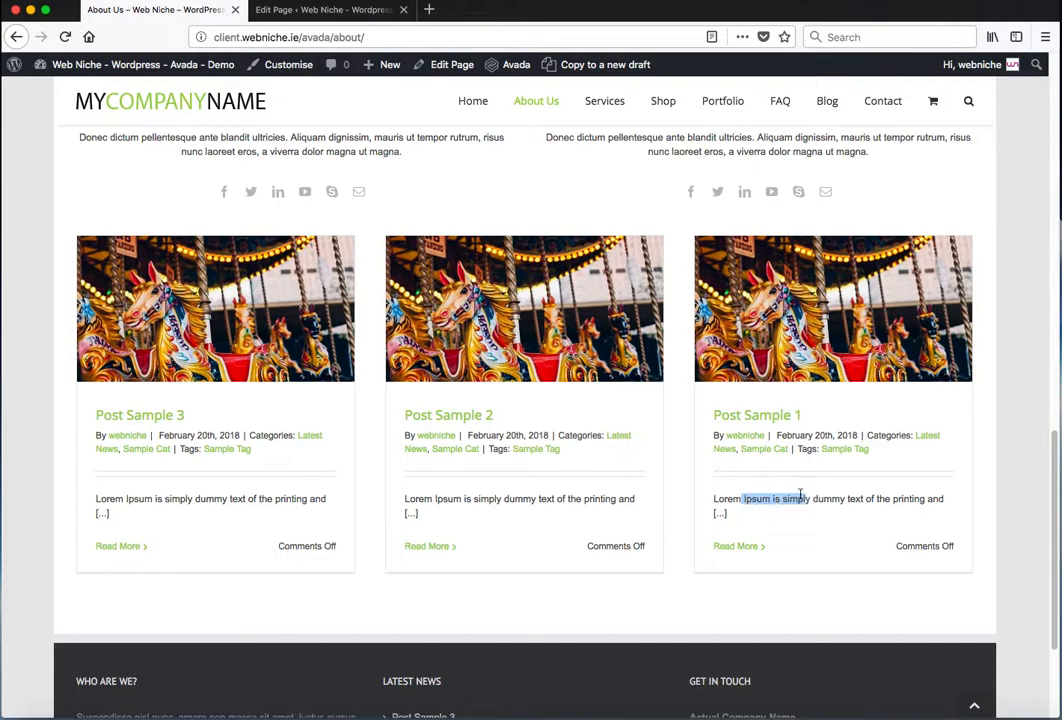
Reopen the Blog element on the Edit Page and increase its excerpt length.
{"action": "left_click", "coordinate": [348, 19]}
{"action": "scroll", "coordinate": [462, 346], "scroll_direction": "down", "scroll_amount": 15}
{"action": "scroll", "coordinate": [473, 377], "scroll_direction": "down", "scroll_amount": 5}
{"action": "left_click", "coordinate": [434, 410]}
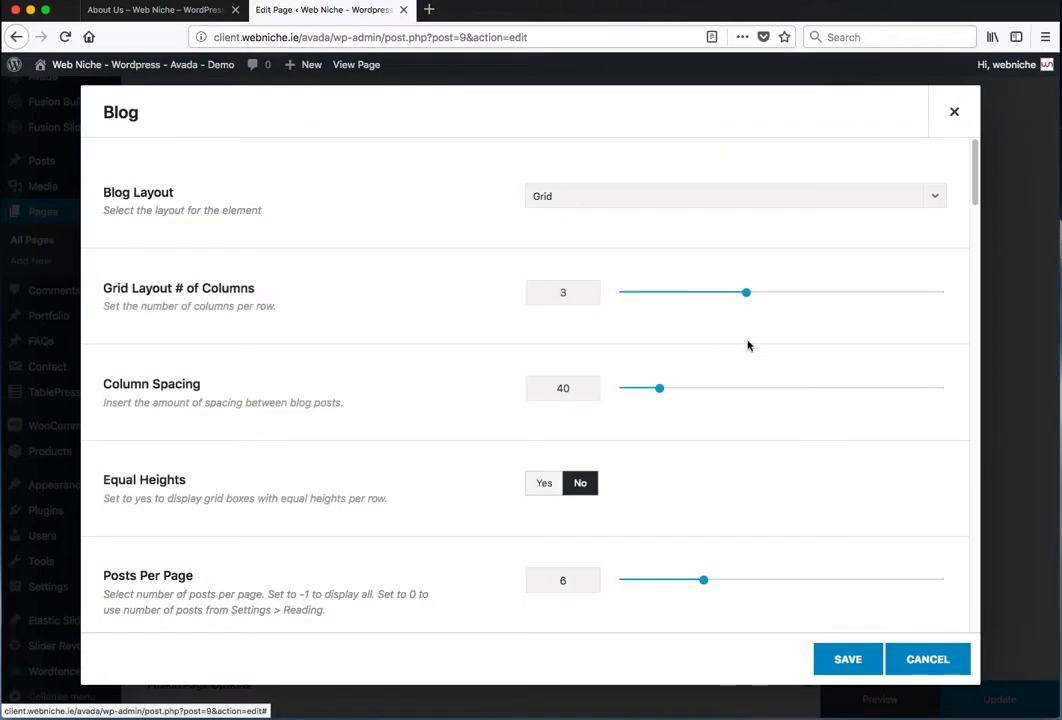
{"action": "scroll", "coordinate": [470, 372], "scroll_direction": "down", "scroll_amount": 5}
{"action": "scroll", "coordinate": [470, 374], "scroll_direction": "down", "scroll_amount": 15}
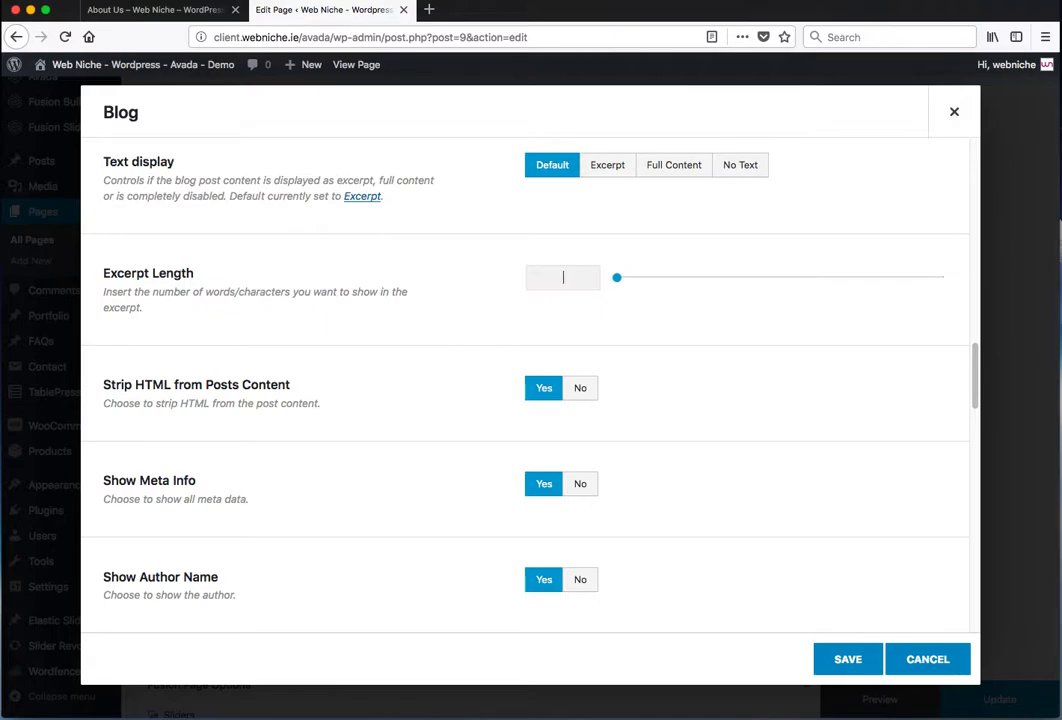
{"action": "left_click", "coordinate": [755, 400]}
{"action": "left_click", "coordinate": [759, 474]}
Save the Blog element with the new excerpt length, update the page and reload the live About Us page.
{"action": "left_click", "coordinate": [846, 659]}
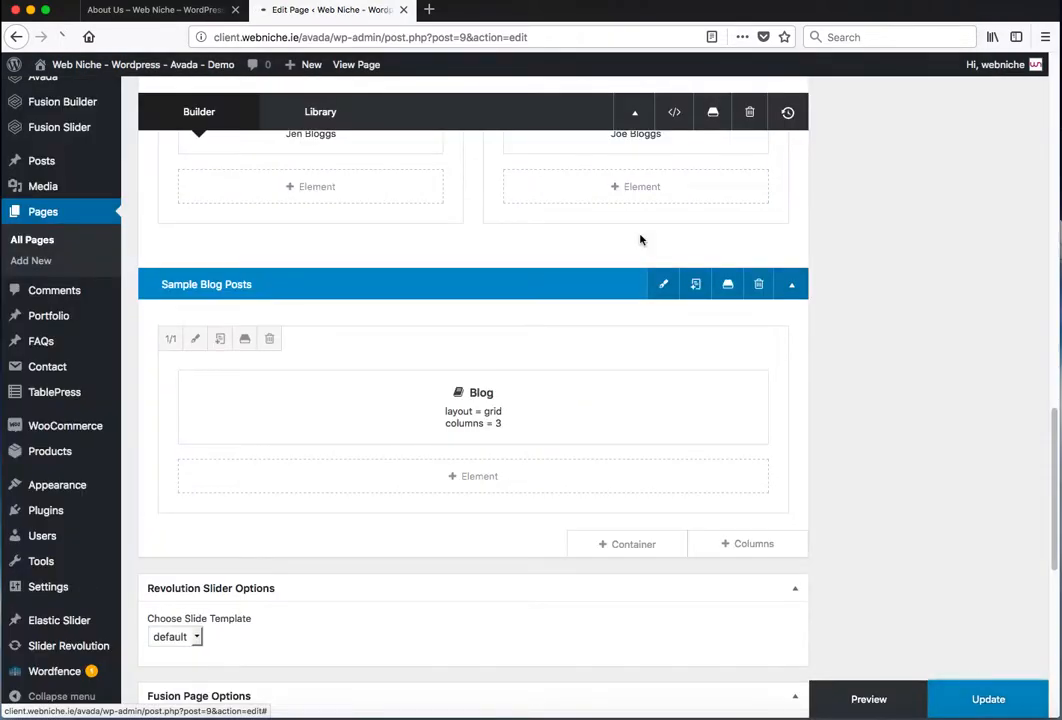
{"action": "left_click", "coordinate": [160, 10]}
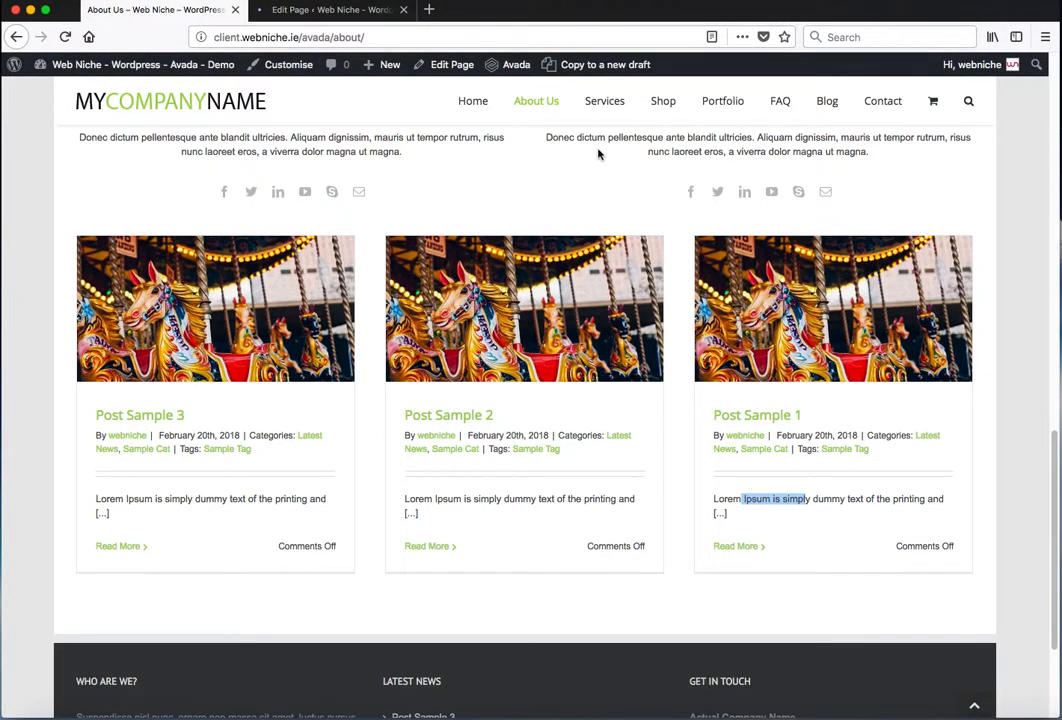
{"action": "left_click_drag", "start_coordinate": [405, 497], "coordinate": [486, 514]}
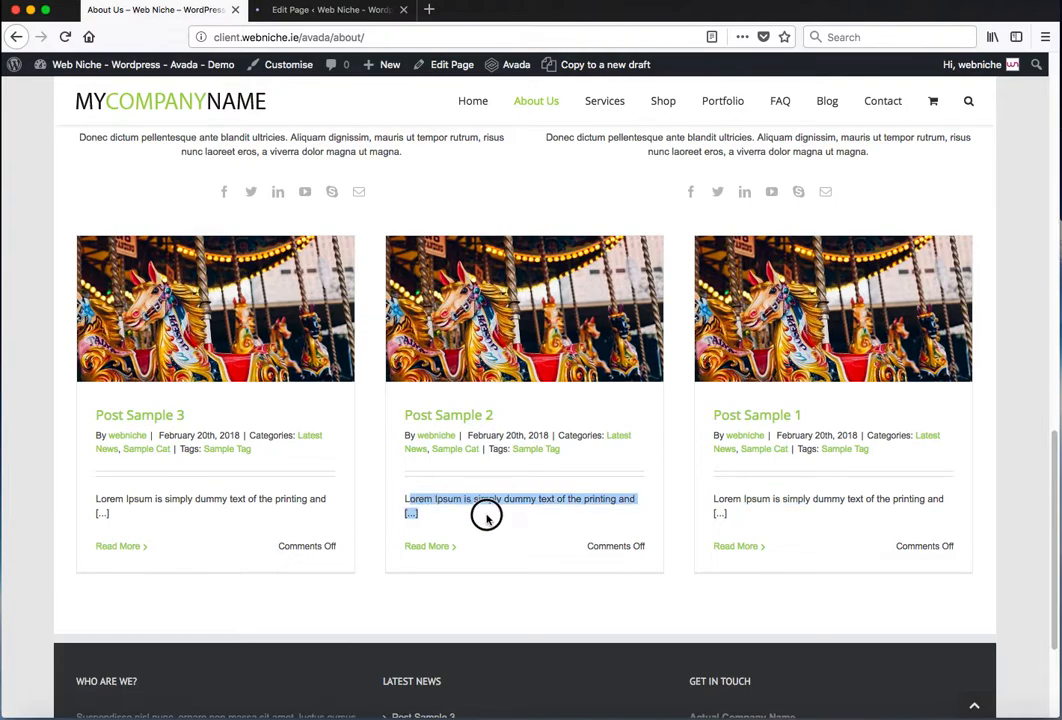
{"action": "left_click", "coordinate": [62, 38]}
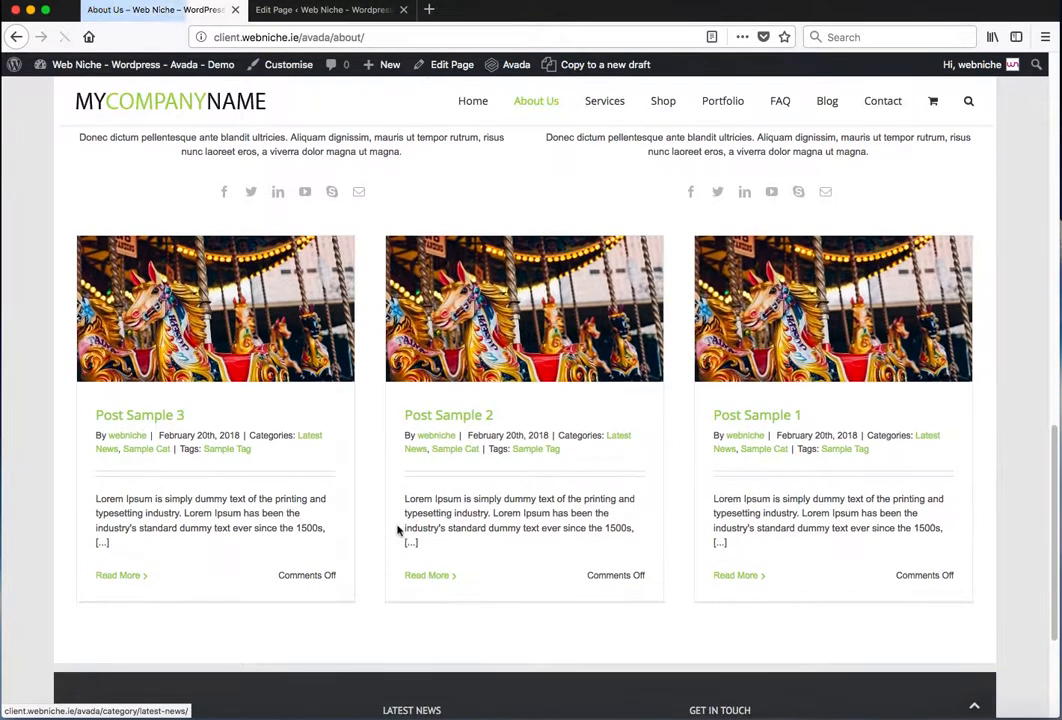
Check the excerpt text and the author, date, category and tag line of the Post Sample 2 card.
{"action": "left_click", "coordinate": [424, 508]}
{"action": "left_click_drag", "start_coordinate": [424, 506], "coordinate": [452, 545]}
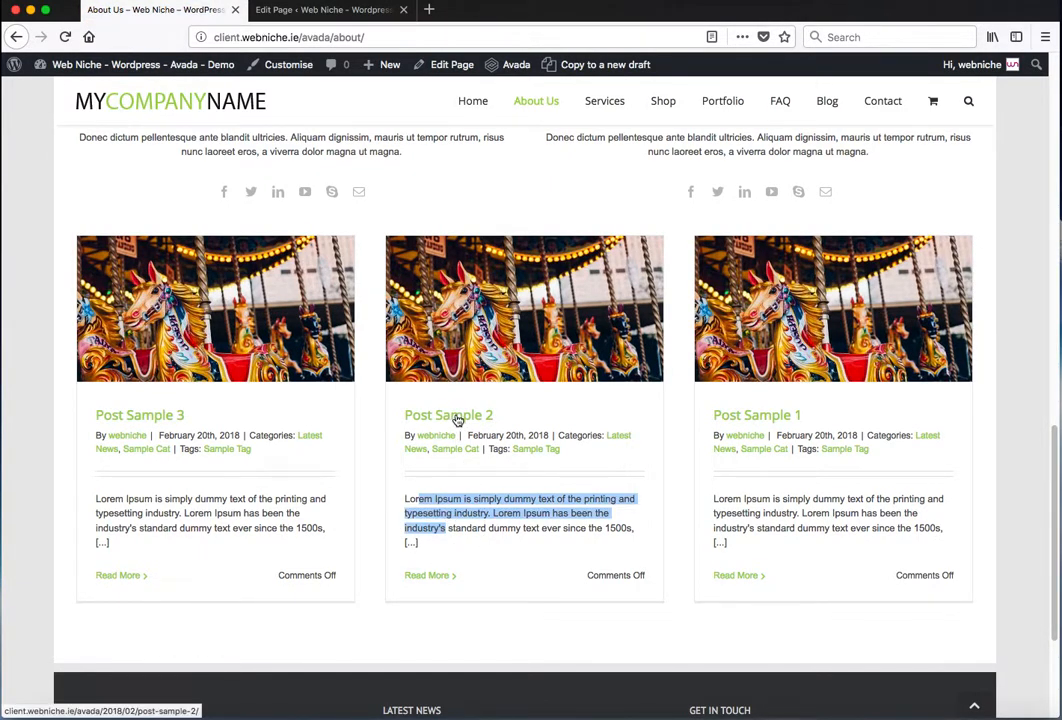
{"action": "mouse_move", "coordinate": [505, 339]}
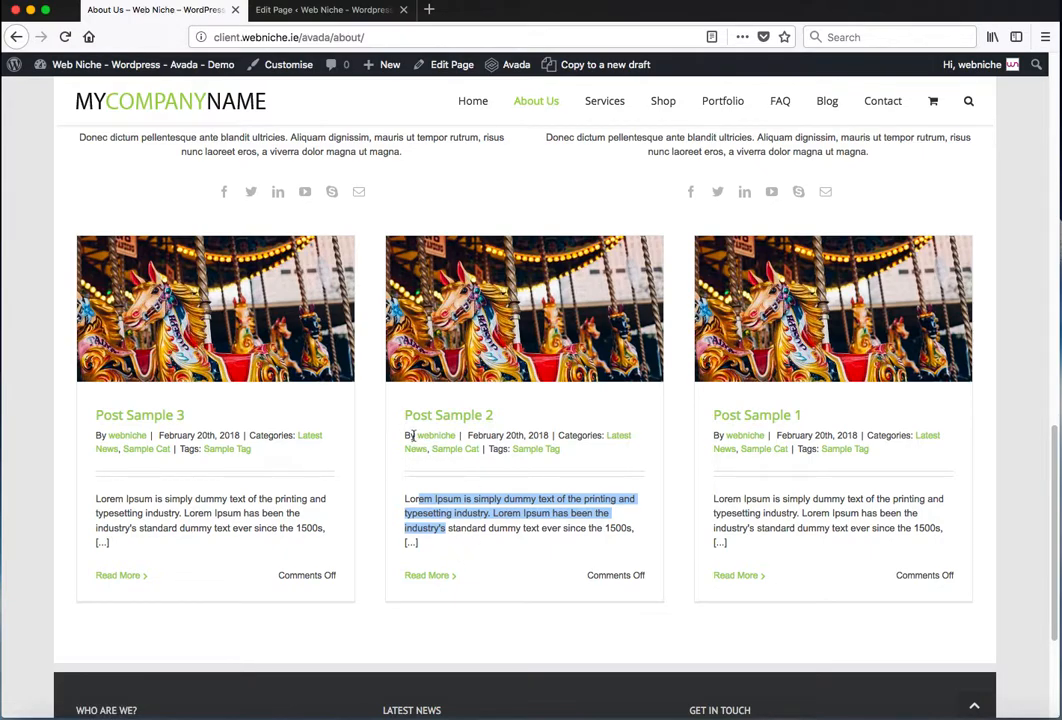
{"action": "left_click_drag", "start_coordinate": [411, 436], "coordinate": [562, 449]}
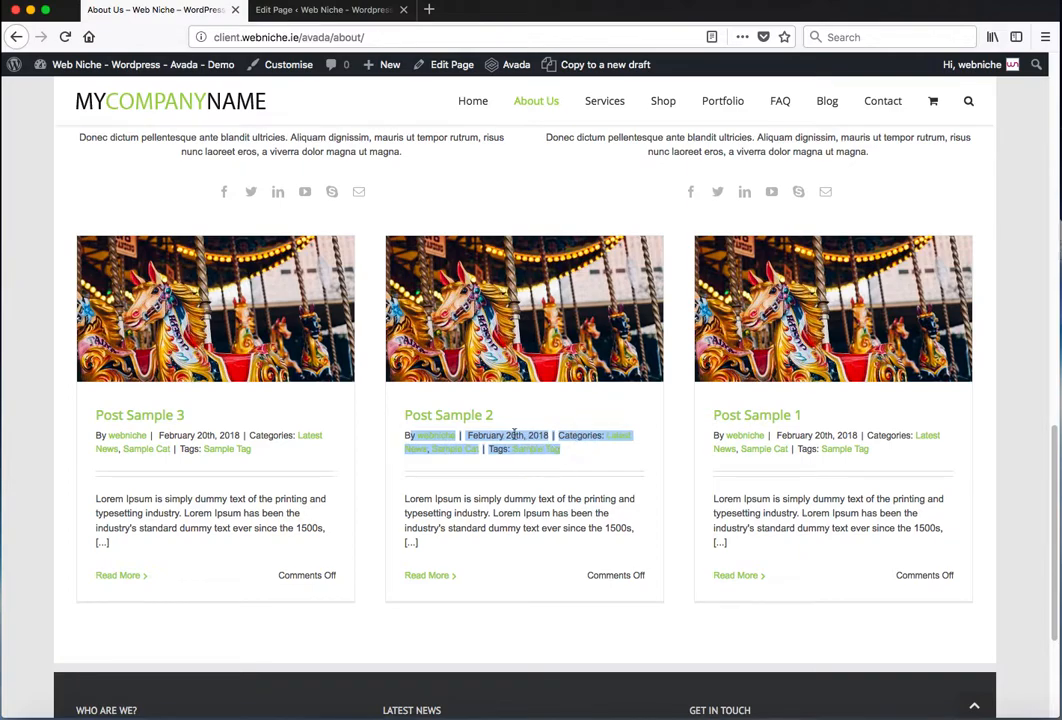
{"action": "left_click", "coordinate": [514, 435]}
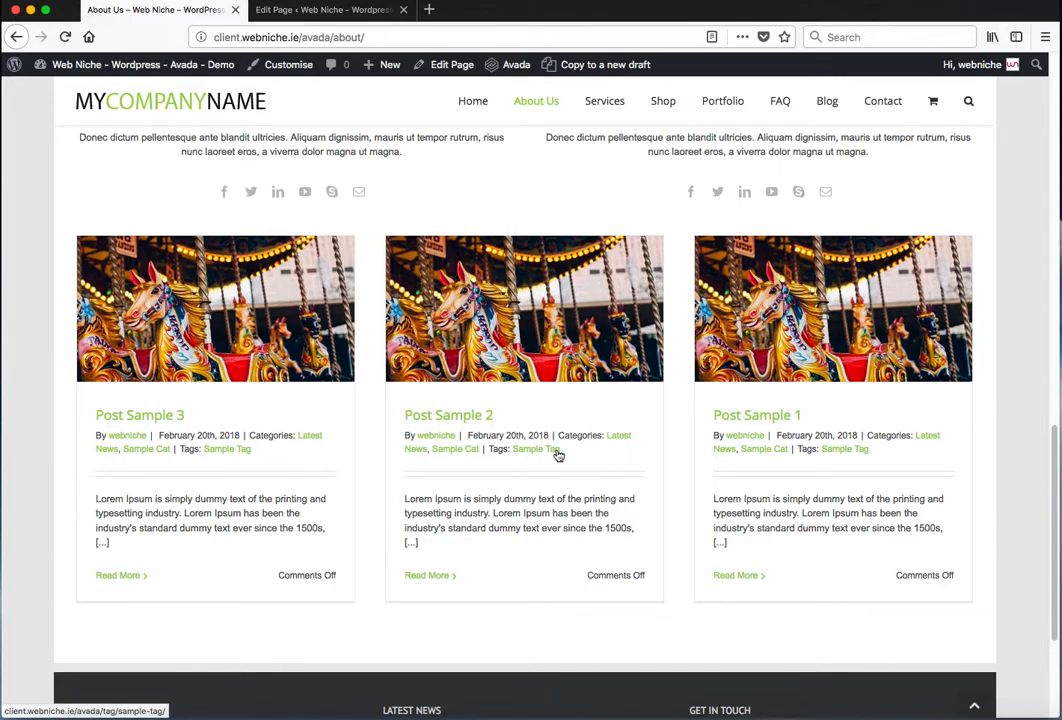
Reopen the Blog element on the Edit Page and go through its options as far as the meta info settings.
{"action": "left_click", "coordinate": [379, 12]}
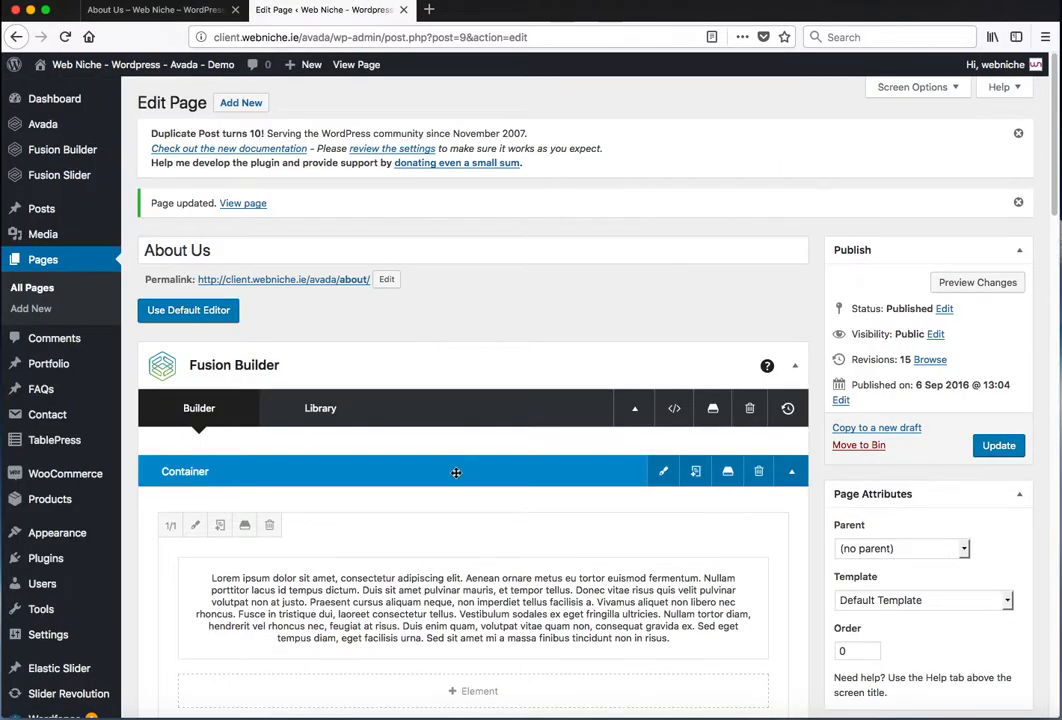
{"action": "scroll", "coordinate": [460, 470], "scroll_direction": "down", "scroll_amount": 8}
{"action": "scroll", "coordinate": [471, 458], "scroll_direction": "down", "scroll_amount": 10}
{"action": "left_click", "coordinate": [436, 181]}
{"action": "scroll", "coordinate": [446, 375], "scroll_direction": "down", "scroll_amount": 10}
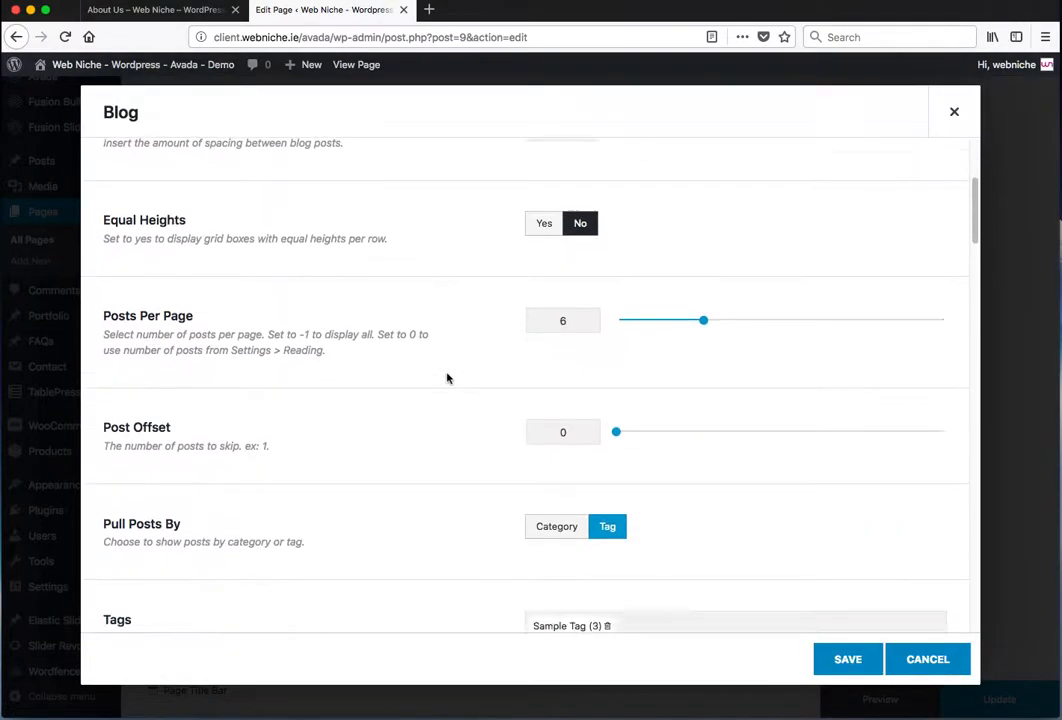
{"action": "scroll", "coordinate": [447, 378], "scroll_direction": "down", "scroll_amount": 6}
{"action": "scroll", "coordinate": [447, 378], "scroll_direction": "up", "scroll_amount": 2}
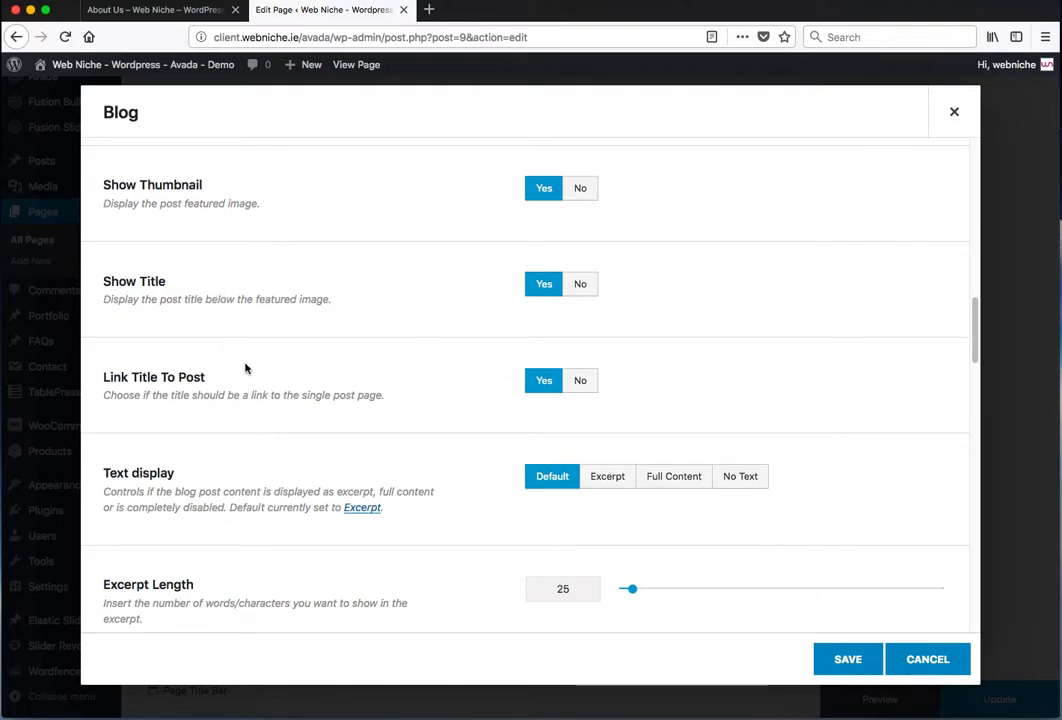
{"action": "scroll", "coordinate": [230, 367], "scroll_direction": "down", "scroll_amount": 2}
{"action": "double_click", "coordinate": [114, 318]}
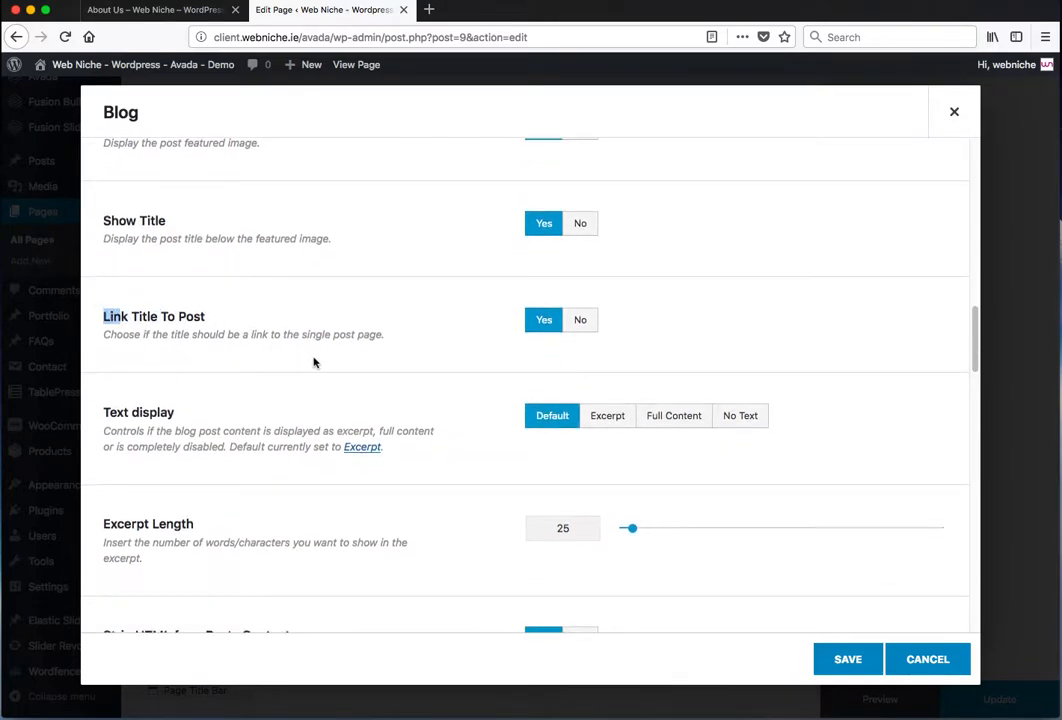
{"action": "scroll", "coordinate": [313, 362], "scroll_direction": "down", "scroll_amount": 8}
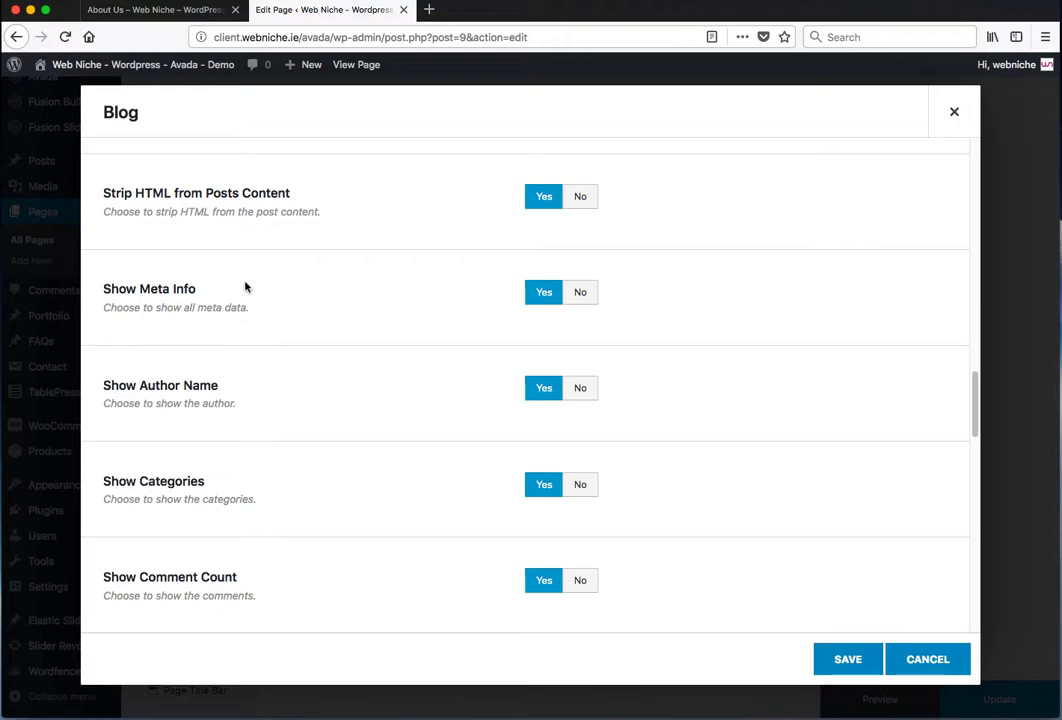
{"action": "scroll", "coordinate": [255, 316], "scroll_direction": "down", "scroll_amount": 2}
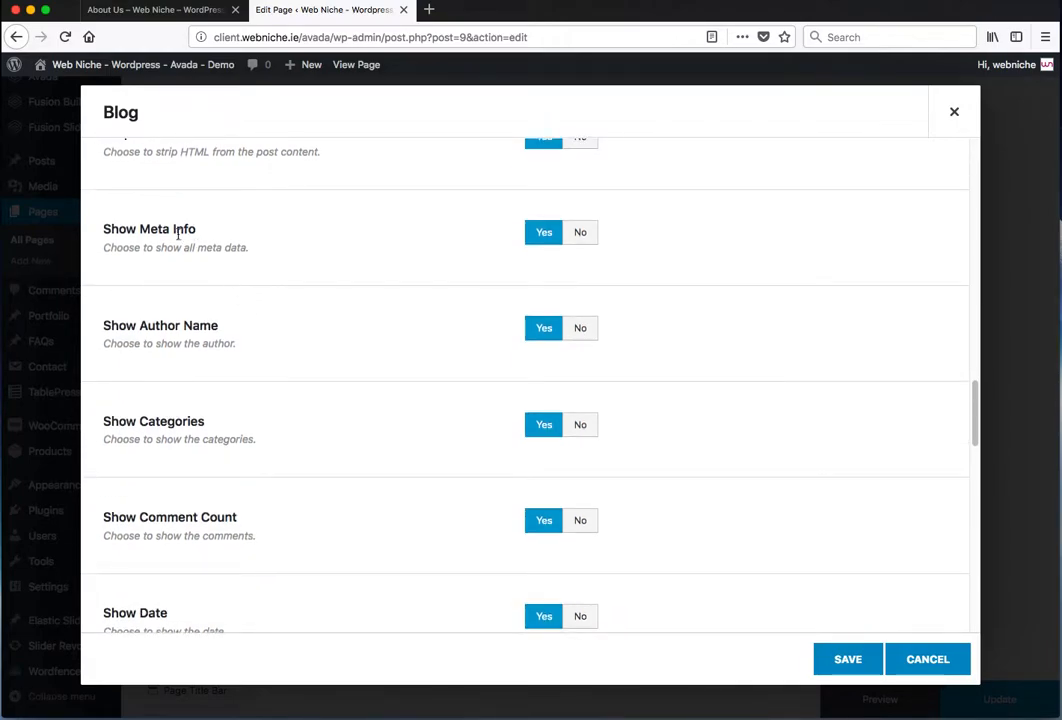
Try turning off Show Meta Info for the blog posts, and turn it back on.
{"action": "left_click", "coordinate": [582, 235]}
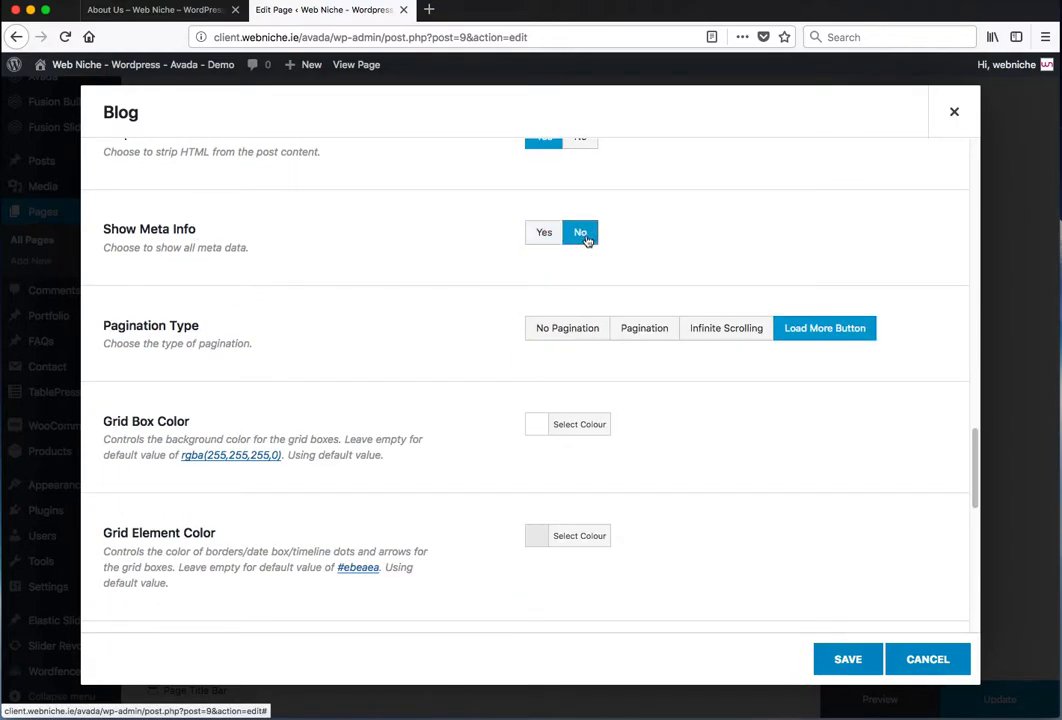
{"action": "left_click", "coordinate": [548, 233]}
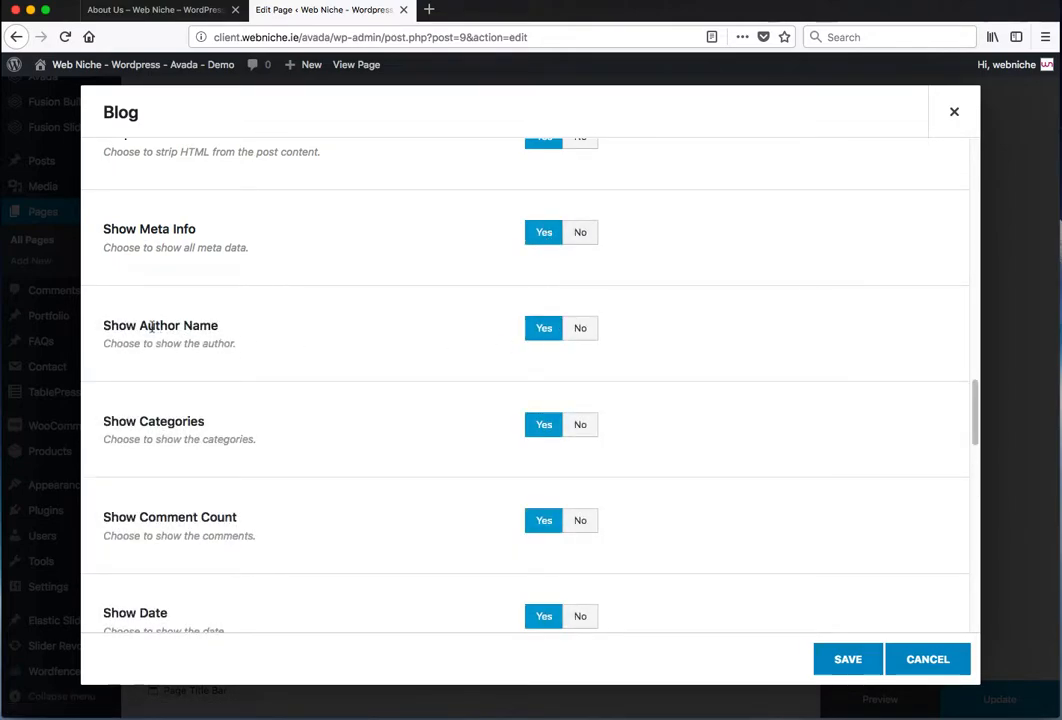
Set Show Author Name, Show Comment Count and Show Tags to No in the Blog element.
{"action": "left_click_drag", "start_coordinate": [115, 327], "coordinate": [358, 334]}
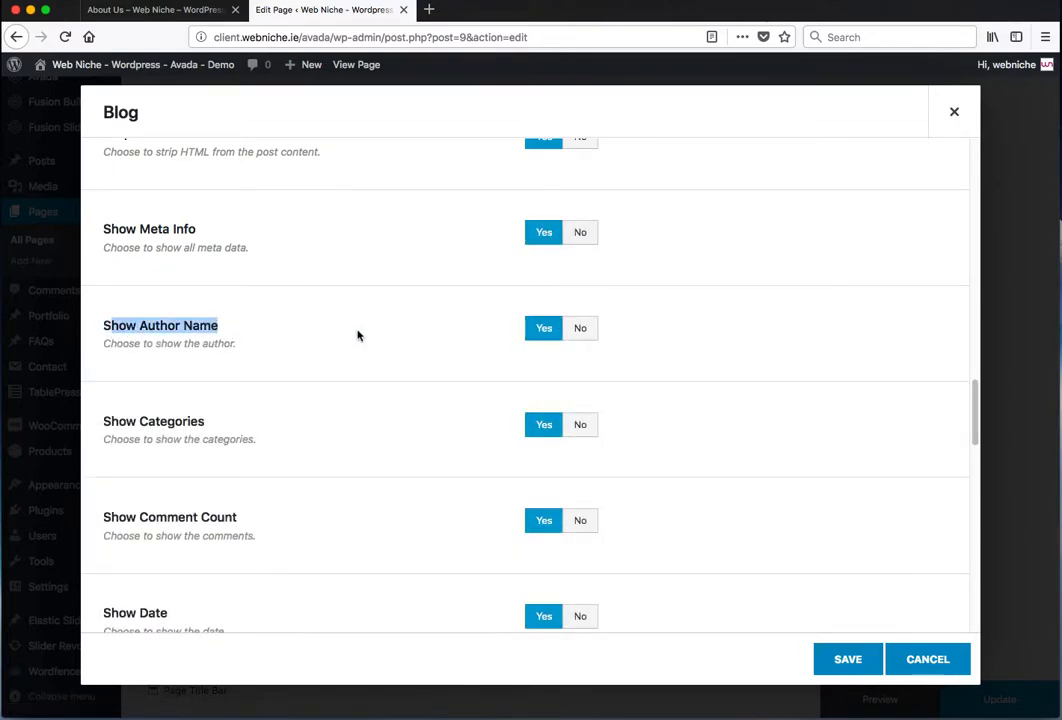
{"action": "left_click", "coordinate": [579, 330]}
{"action": "scroll", "coordinate": [628, 340], "scroll_direction": "down", "scroll_amount": 3}
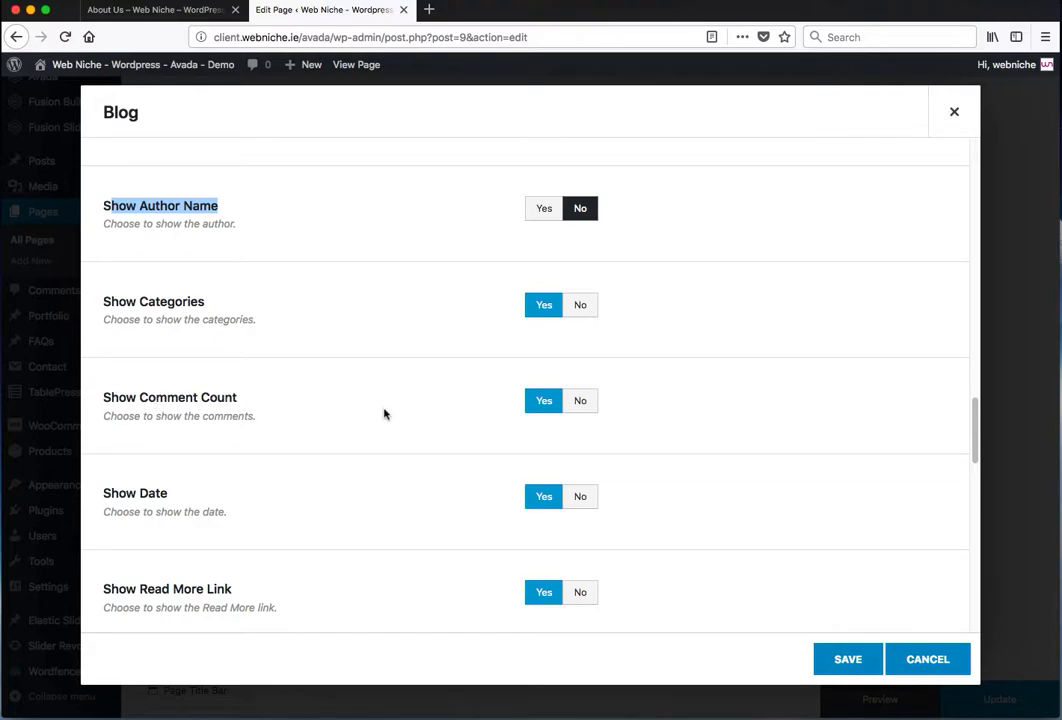
{"action": "left_click", "coordinate": [565, 410]}
{"action": "scroll", "coordinate": [474, 424], "scroll_direction": "down", "scroll_amount": 3}
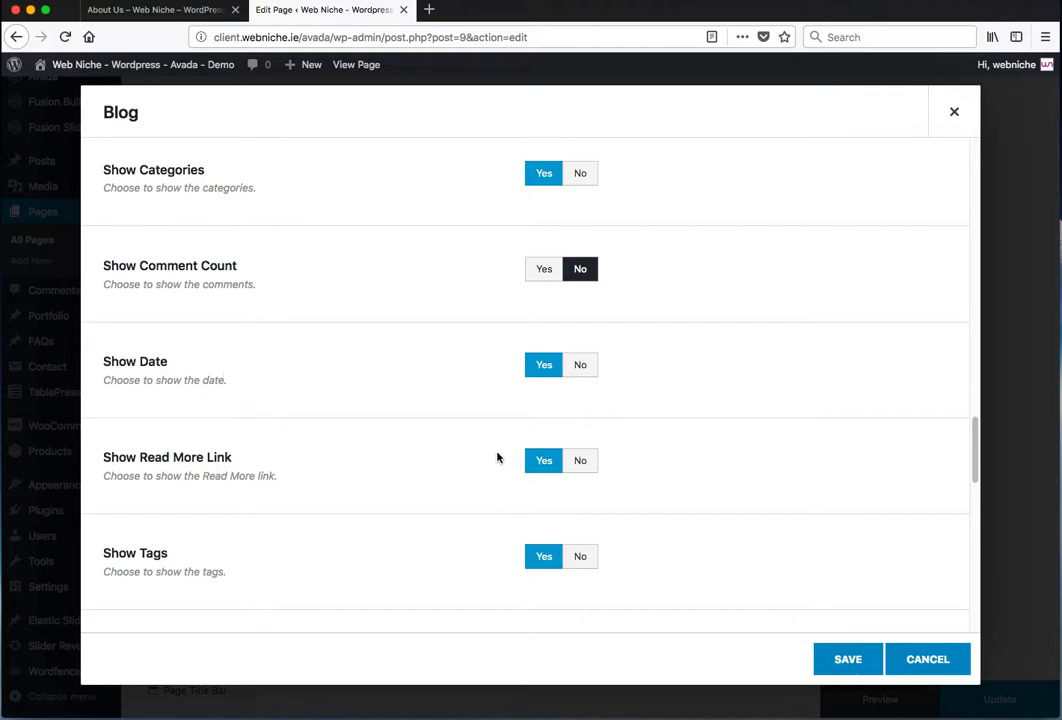
{"action": "scroll", "coordinate": [497, 458], "scroll_direction": "down", "scroll_amount": 3}
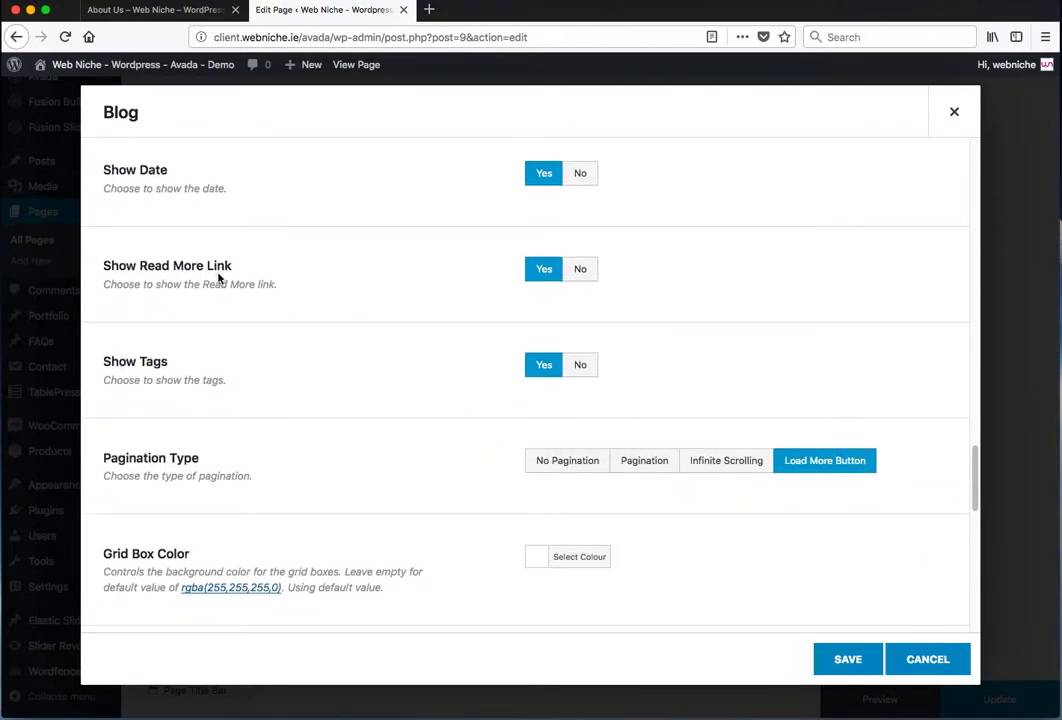
{"action": "left_click", "coordinate": [582, 367]}
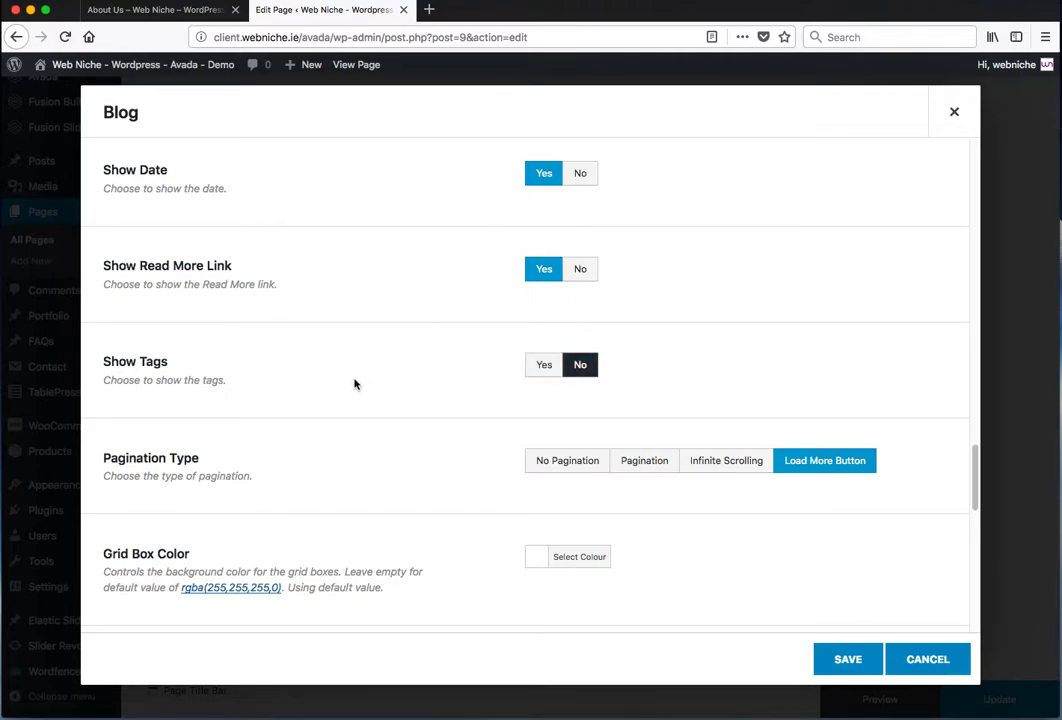
{"action": "scroll", "coordinate": [355, 384], "scroll_direction": "down", "scroll_amount": 2}
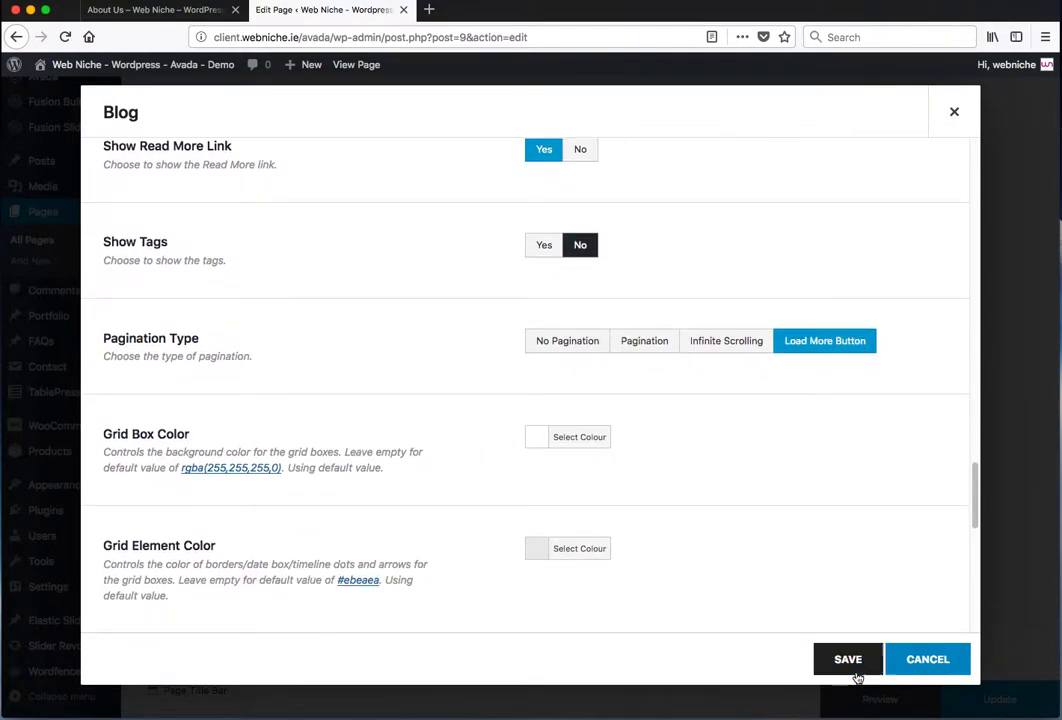
Save the Blog element, update the page and check the post cards on the reloaded live About Us page.
{"action": "left_click", "coordinate": [855, 672]}
{"action": "left_click", "coordinate": [979, 694]}
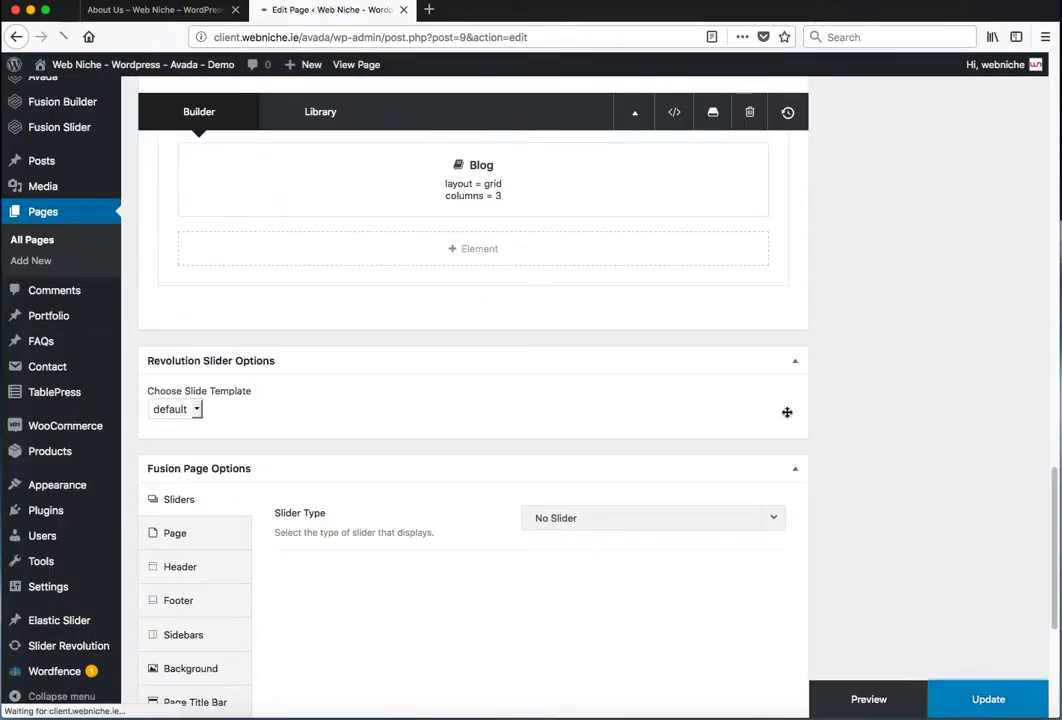
{"action": "left_click", "coordinate": [142, 10]}
{"action": "left_click_drag", "start_coordinate": [416, 435], "coordinate": [574, 458]}
{"action": "left_click", "coordinate": [65, 37]}
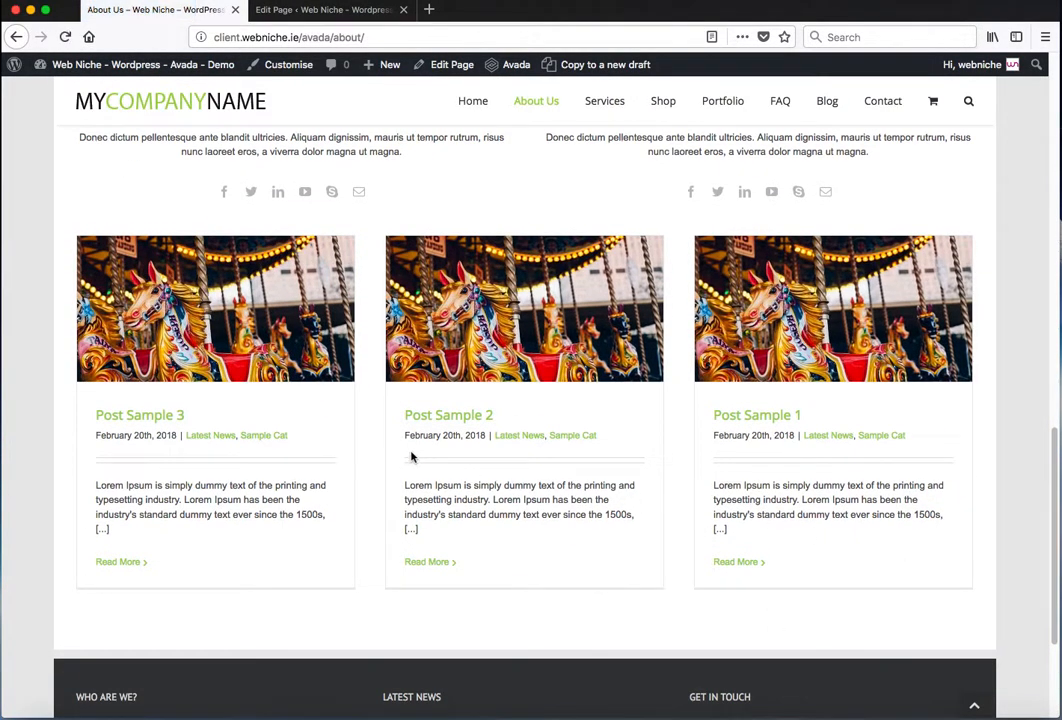
{"action": "scroll", "coordinate": [277, 404], "scroll_direction": "up", "scroll_amount": 3}
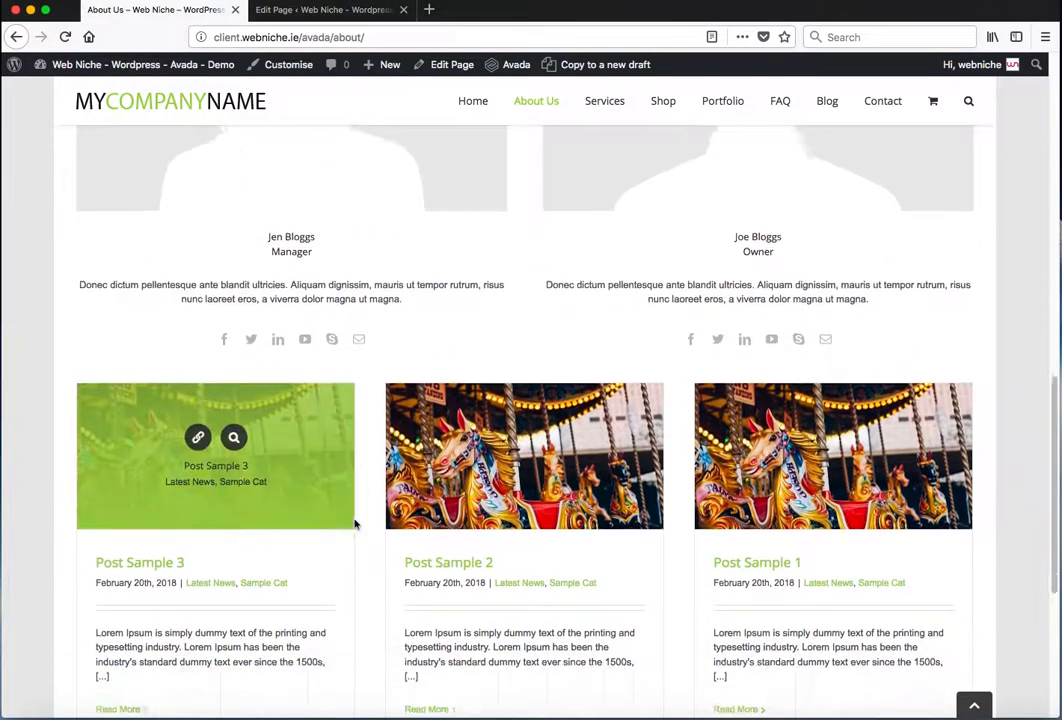
{"action": "scroll", "coordinate": [450, 470], "scroll_direction": "down", "scroll_amount": 5}
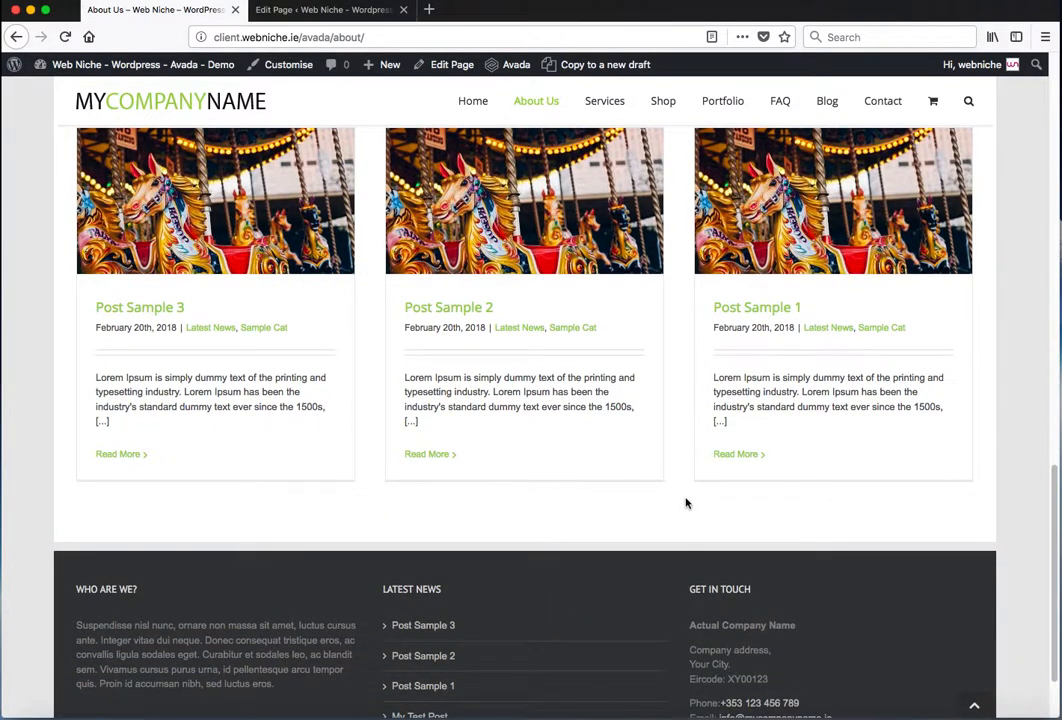